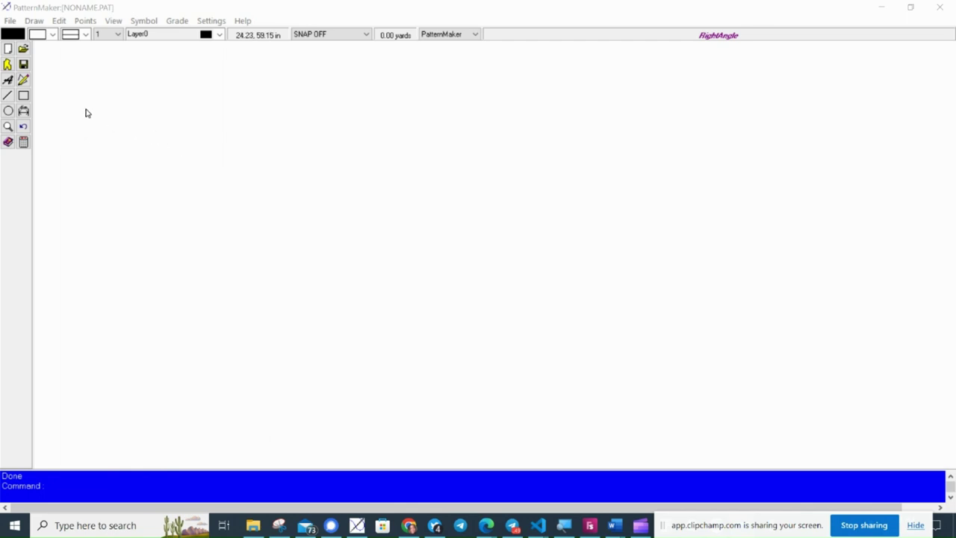
click(23, 96)
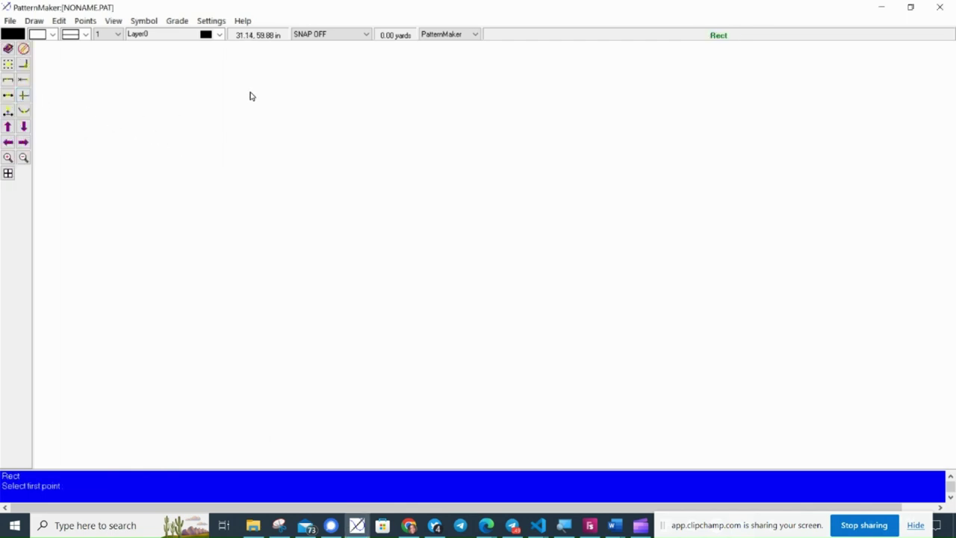
click(250, 91)
click(460, 372)
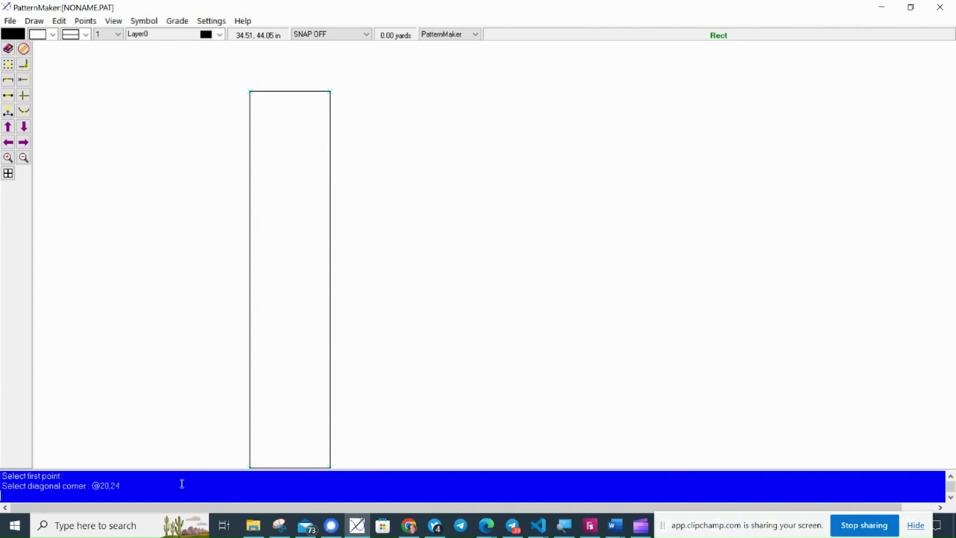
key(Return)
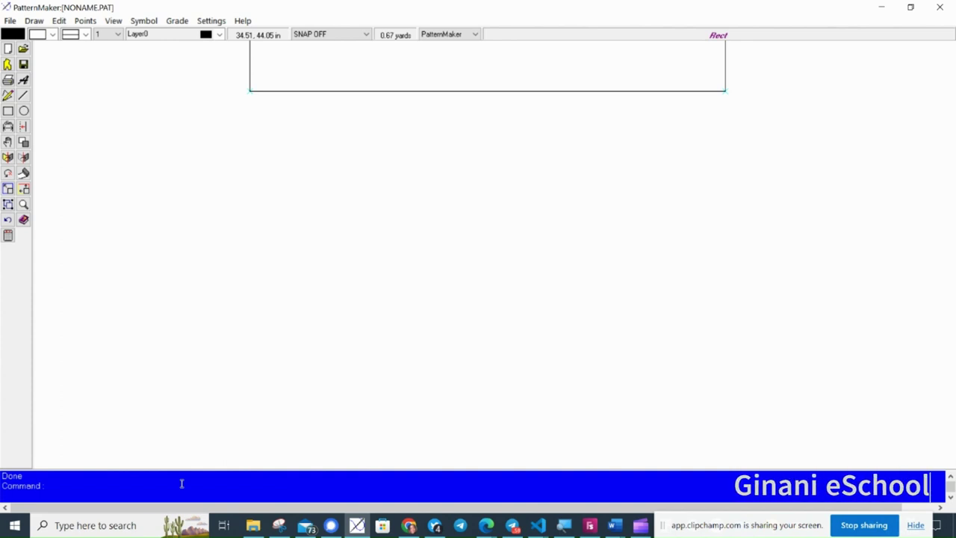
key(F5)
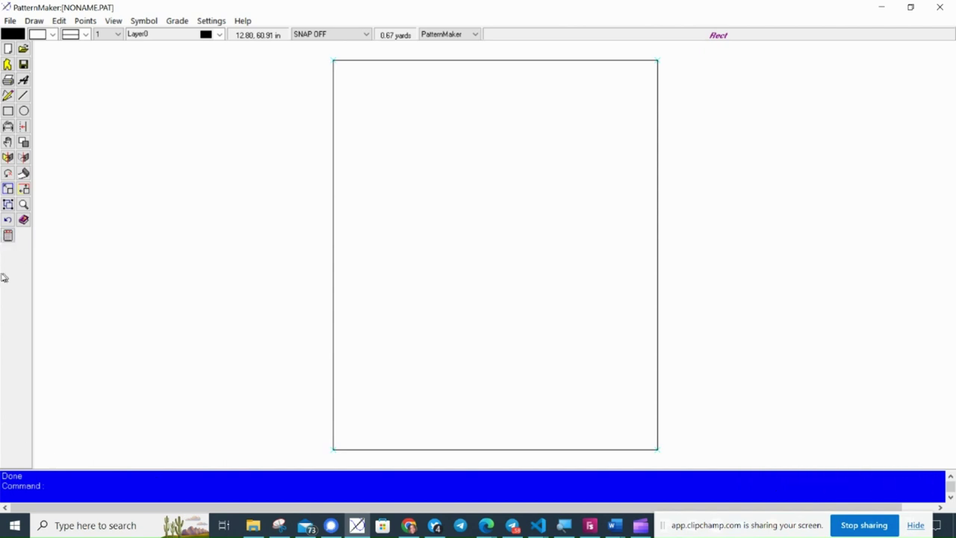
Step: Insert a vertex at the rectangle's top-edge midpoint using MID-POINT snapping
click(80, 22)
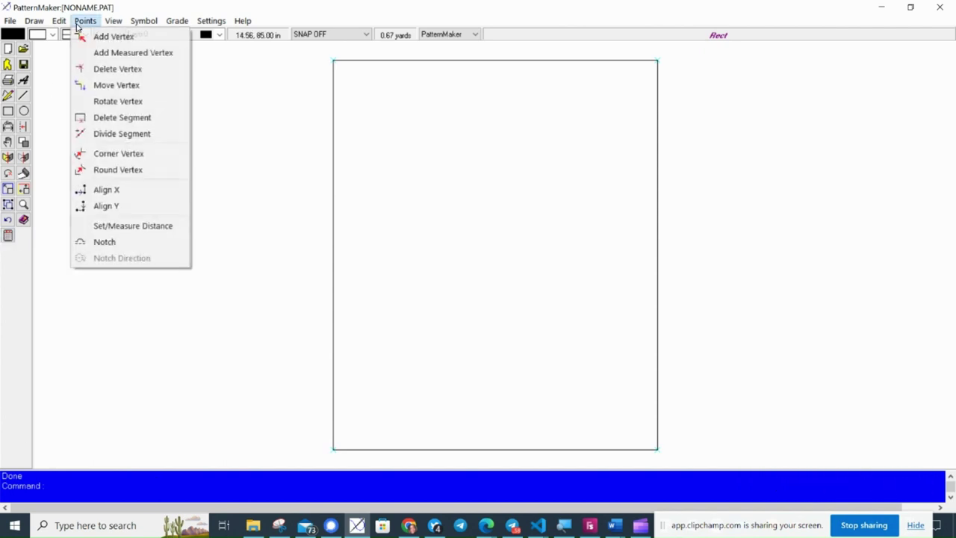
click(116, 37)
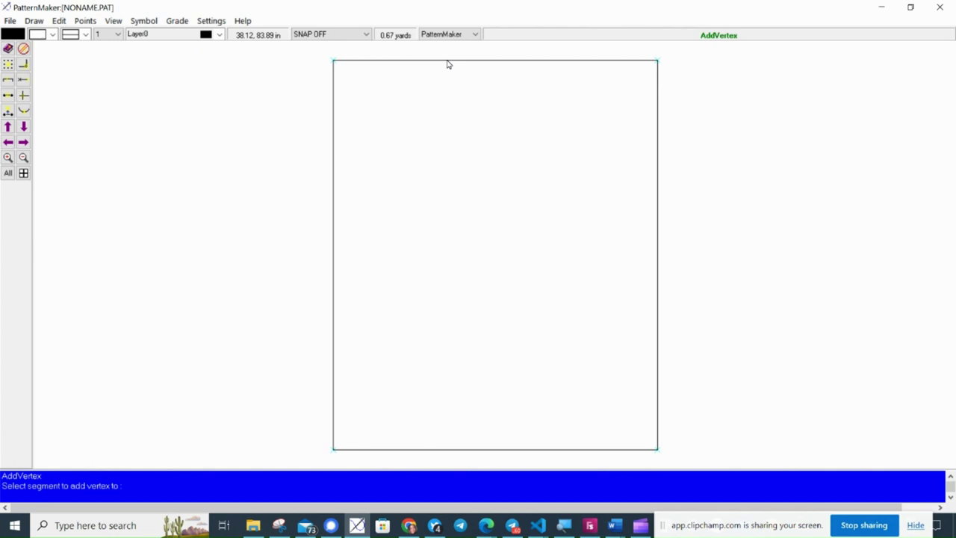
click(447, 60)
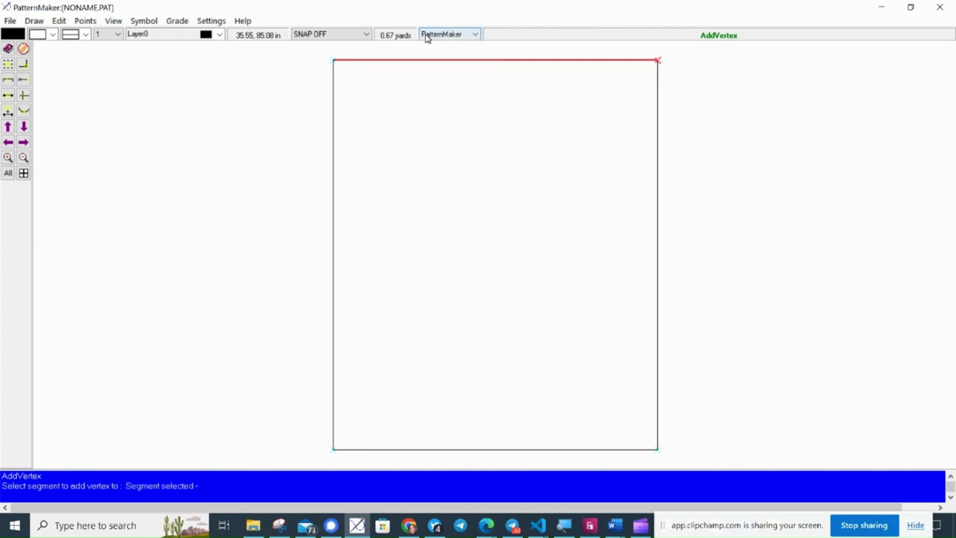
click(324, 34)
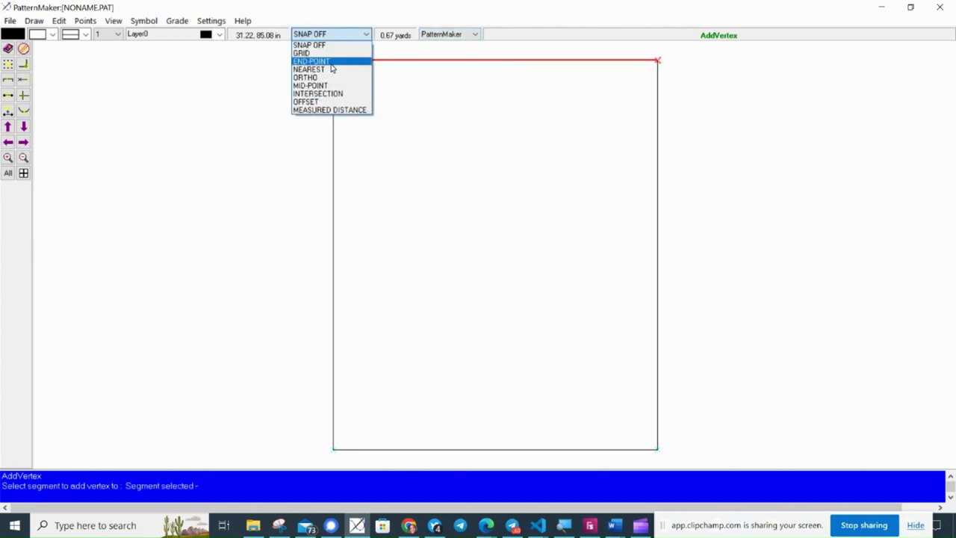
click(333, 86)
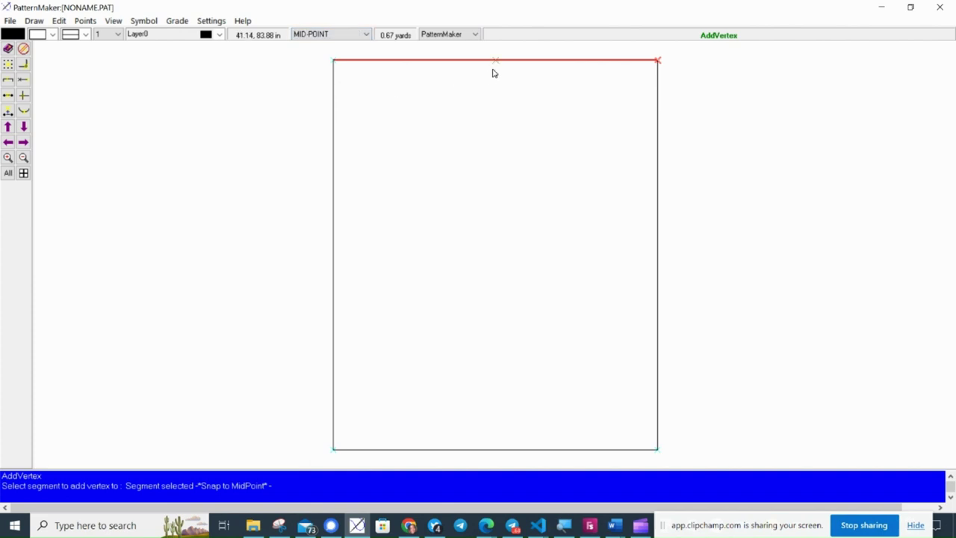
click(492, 73)
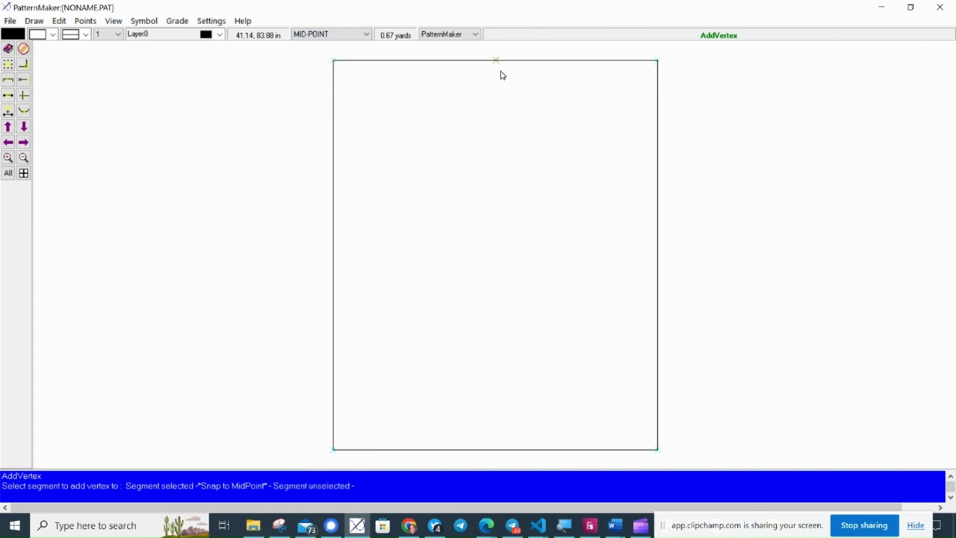
click(502, 75)
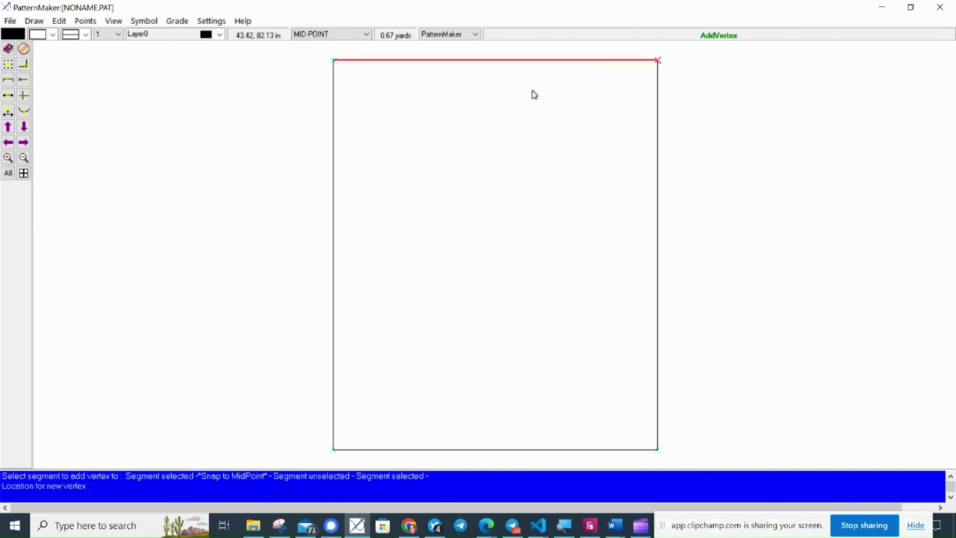
click(501, 58)
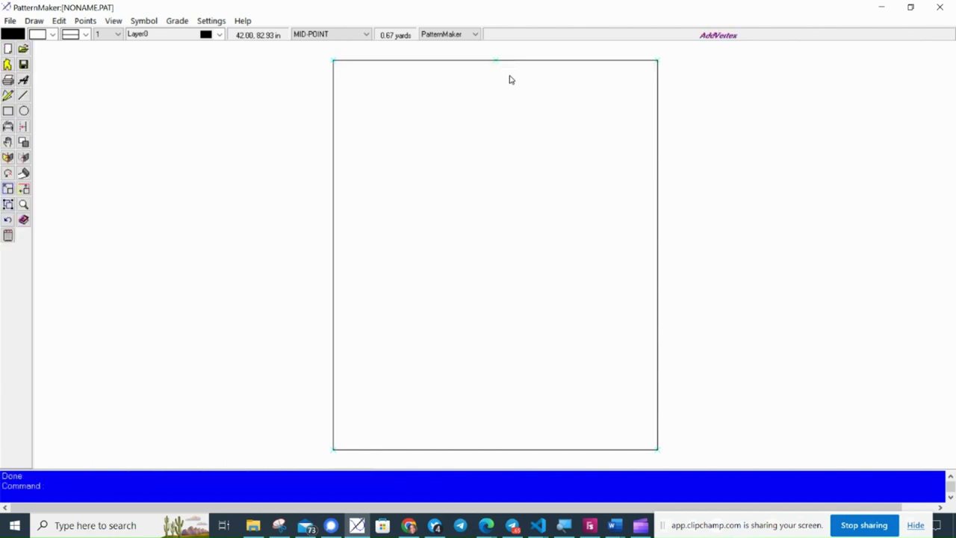
Step: With snapping off, add a measured vertex at distance 9 on the top edge's right half
key(Return)
click(336, 34)
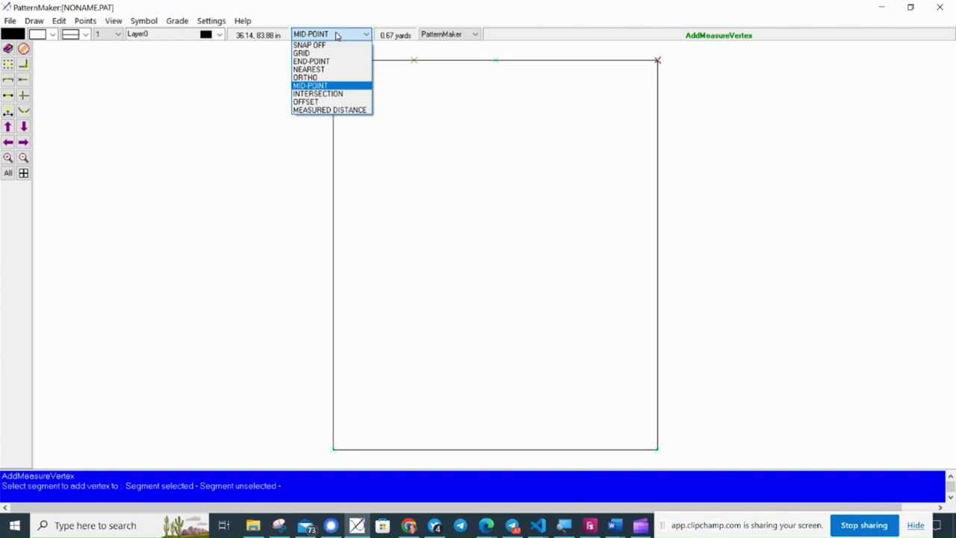
click(335, 46)
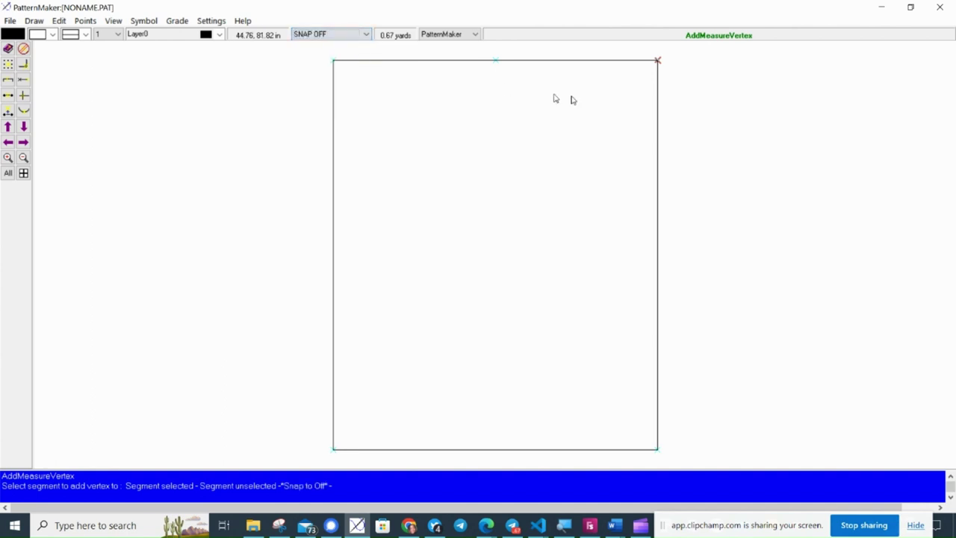
click(597, 73)
click(597, 73)
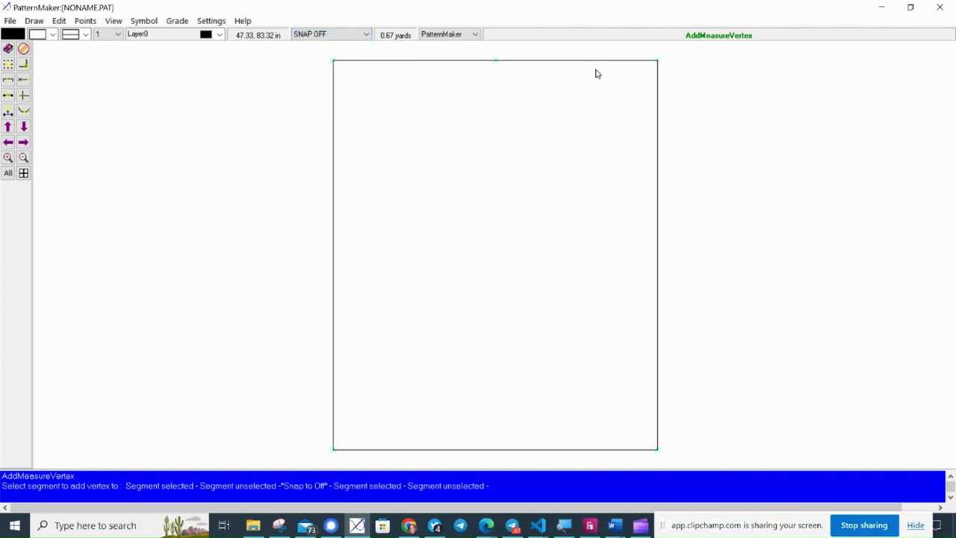
click(572, 73)
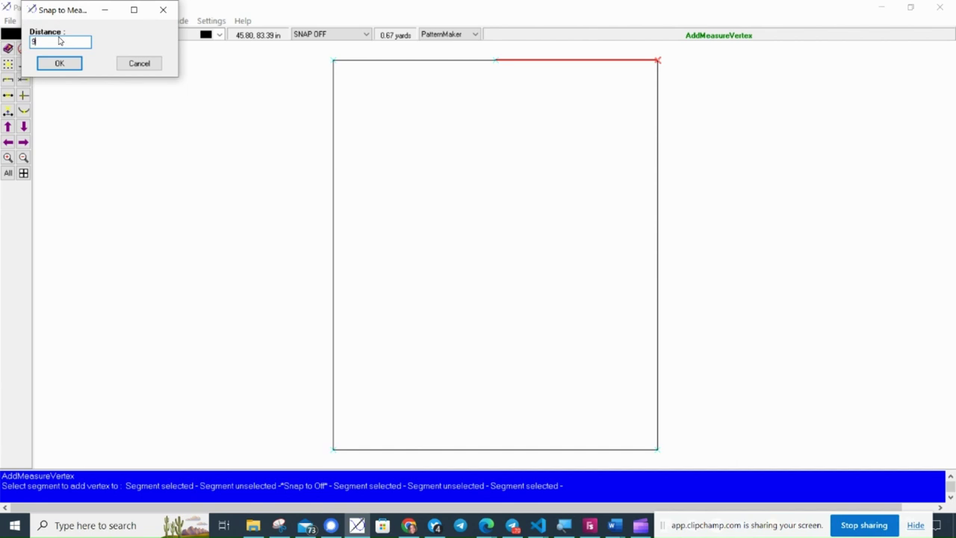
click(59, 64)
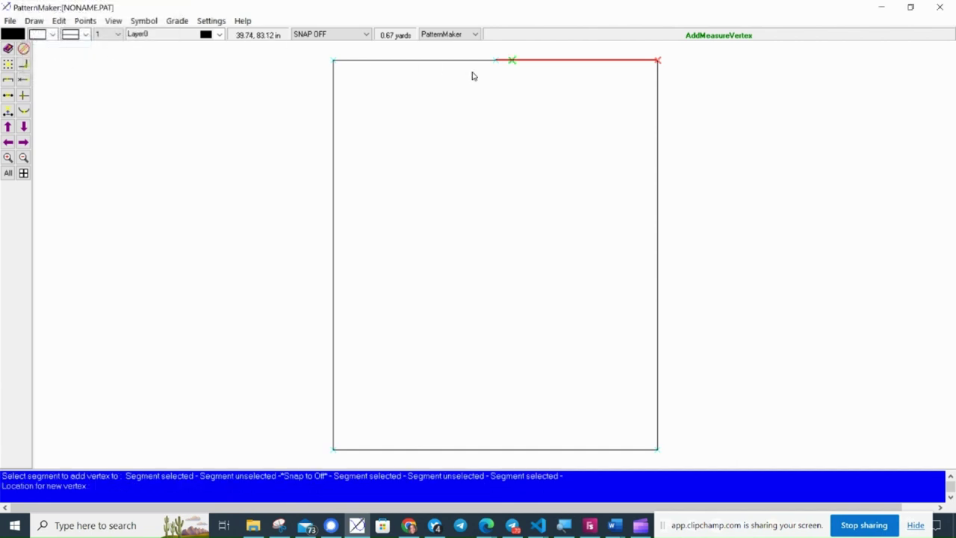
click(631, 67)
Step: Add the back armhole vertex at distance 8.5 on the top edge's left half
key(Return)
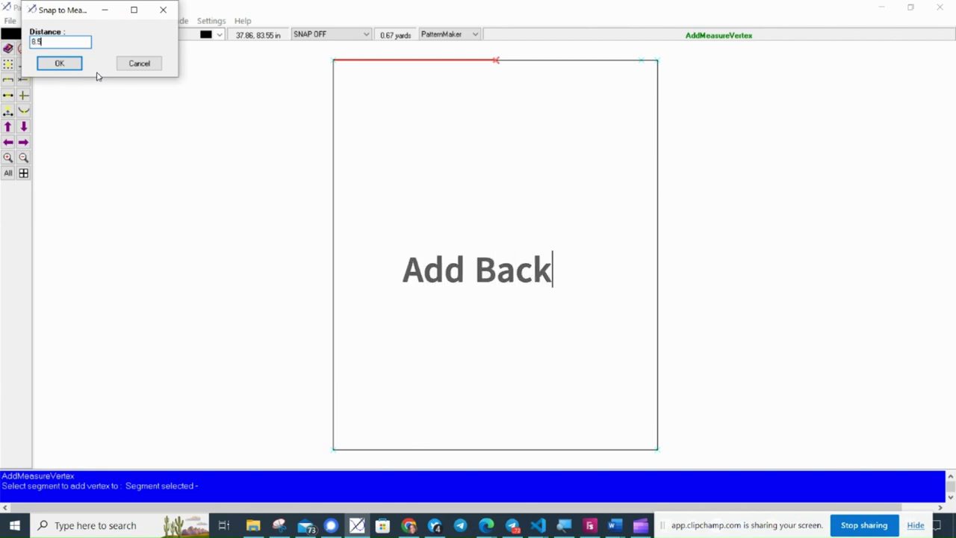
click(62, 65)
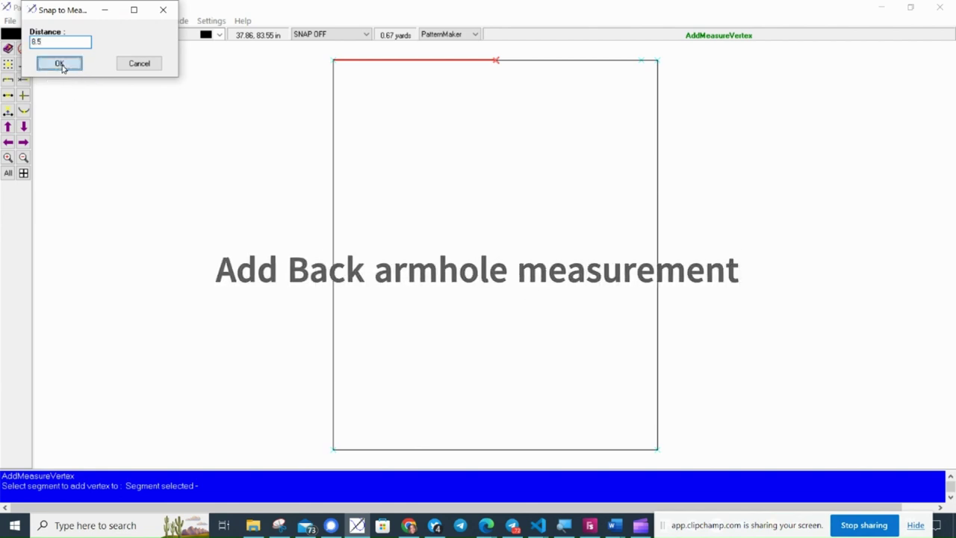
click(361, 90)
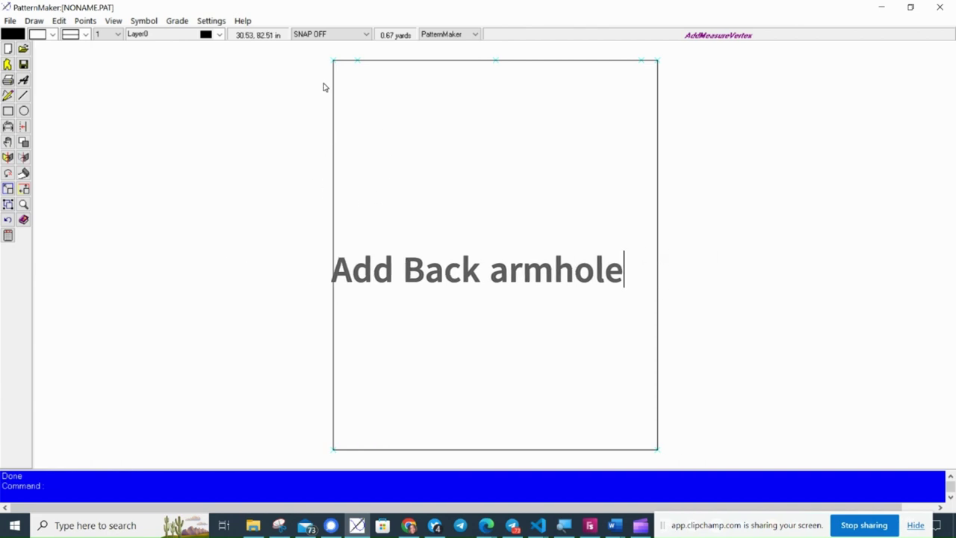
Step: Delete both top corner vertices of the block
click(84, 21)
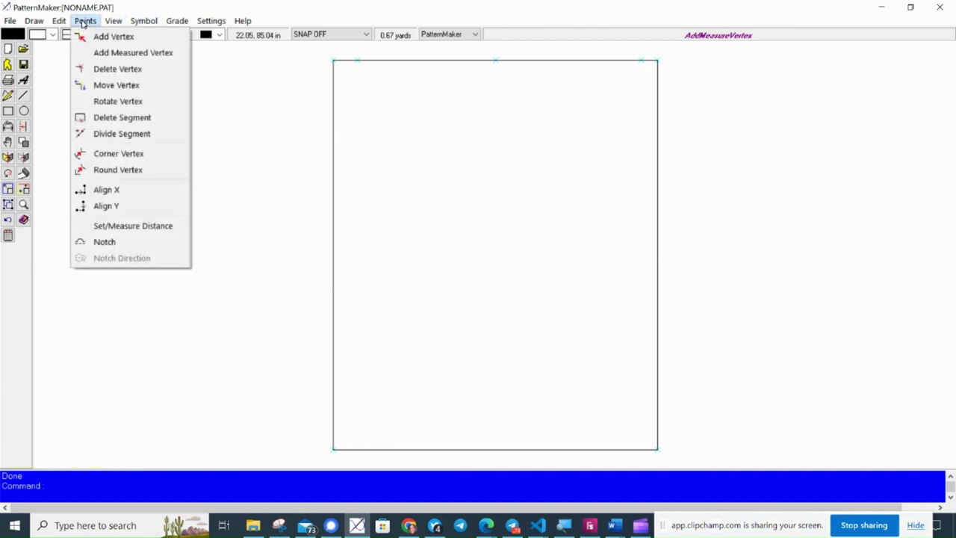
click(129, 73)
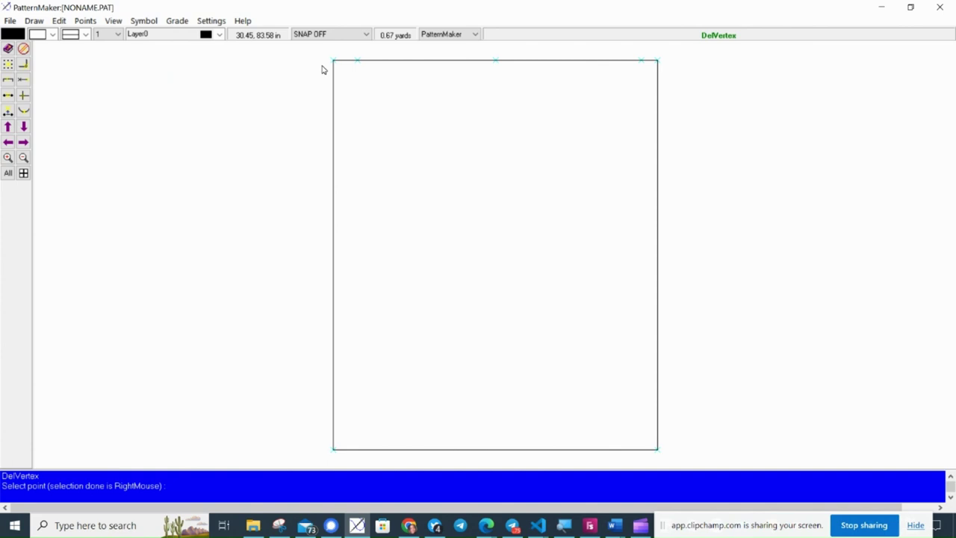
click(324, 71)
click(666, 67)
right_click(667, 66)
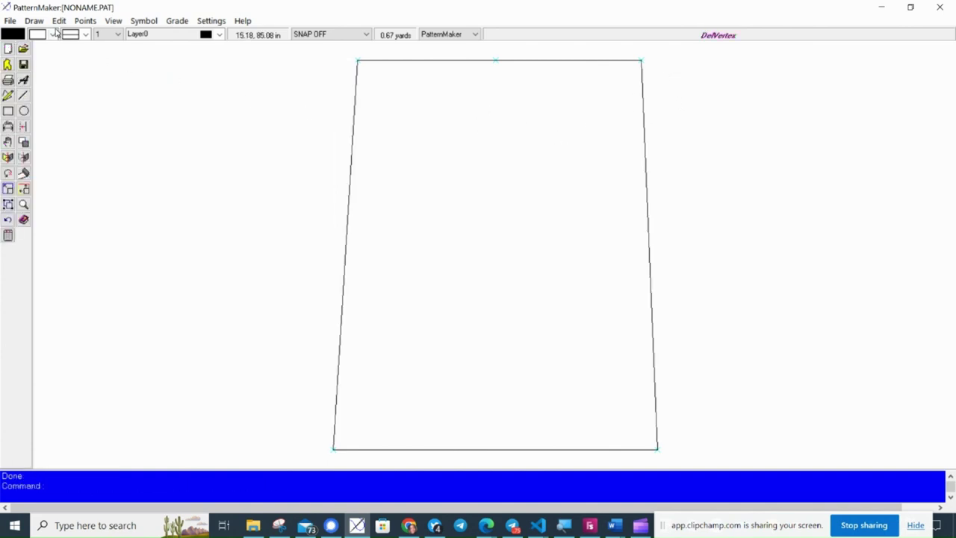
Step: Rotate the top-left vertex 5 degrees about the cap peak, snapping to end points
click(80, 22)
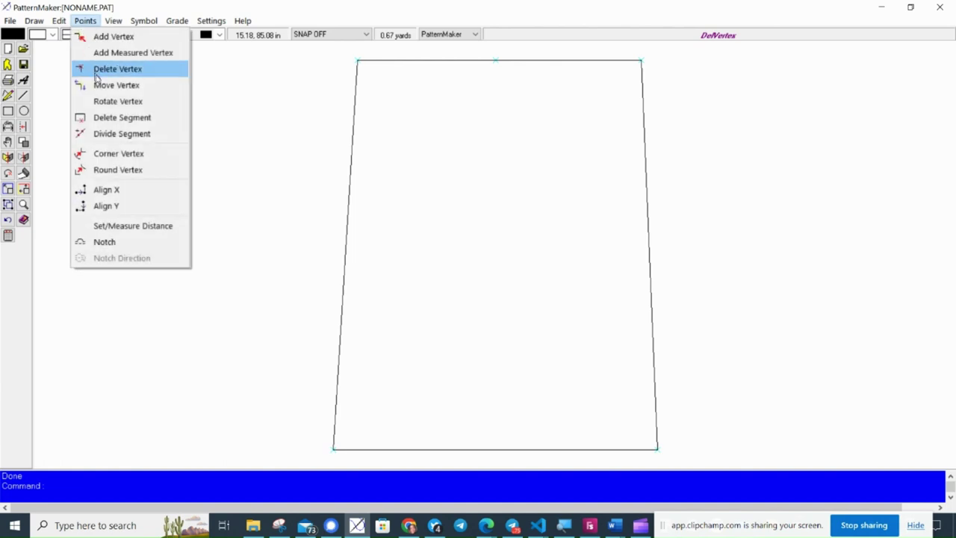
click(112, 102)
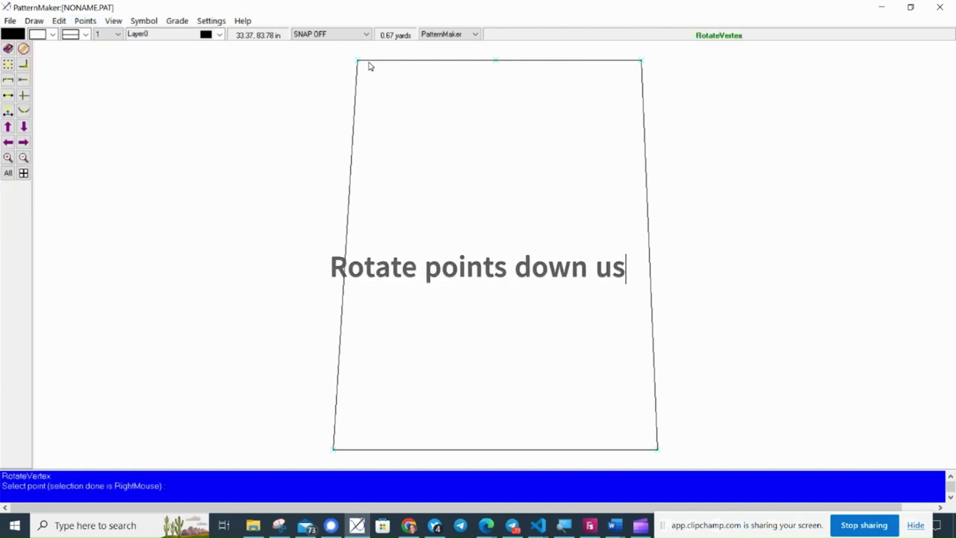
click(369, 66)
right_click(368, 66)
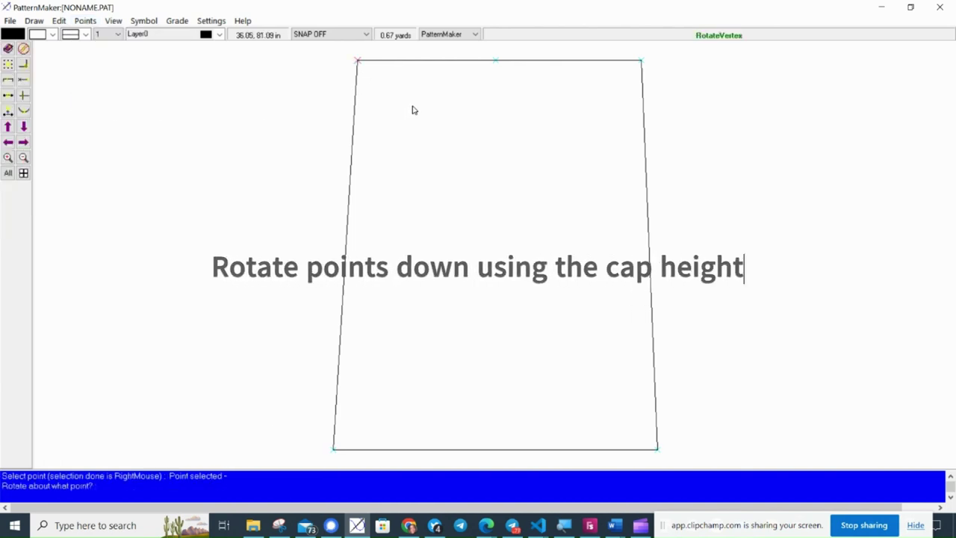
click(348, 33)
click(345, 62)
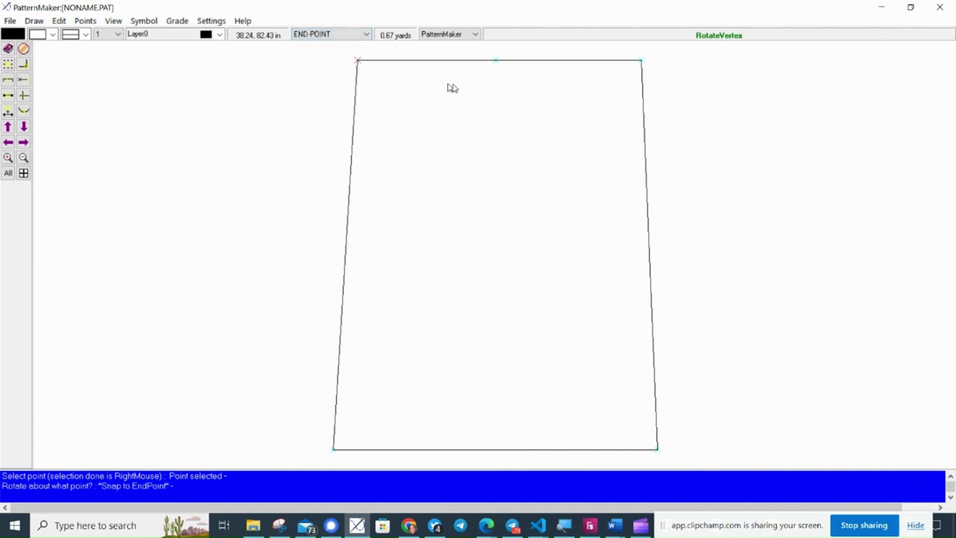
click(492, 78)
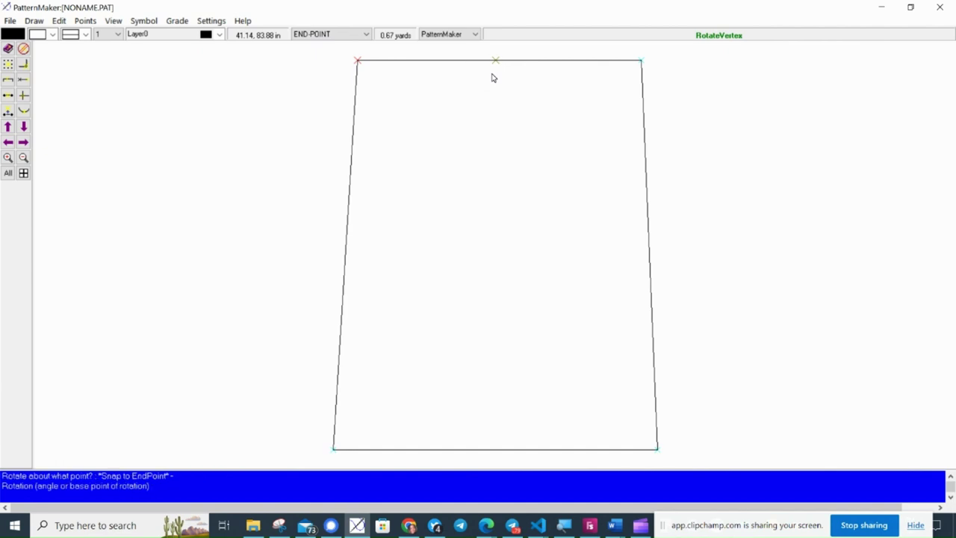
click(359, 62)
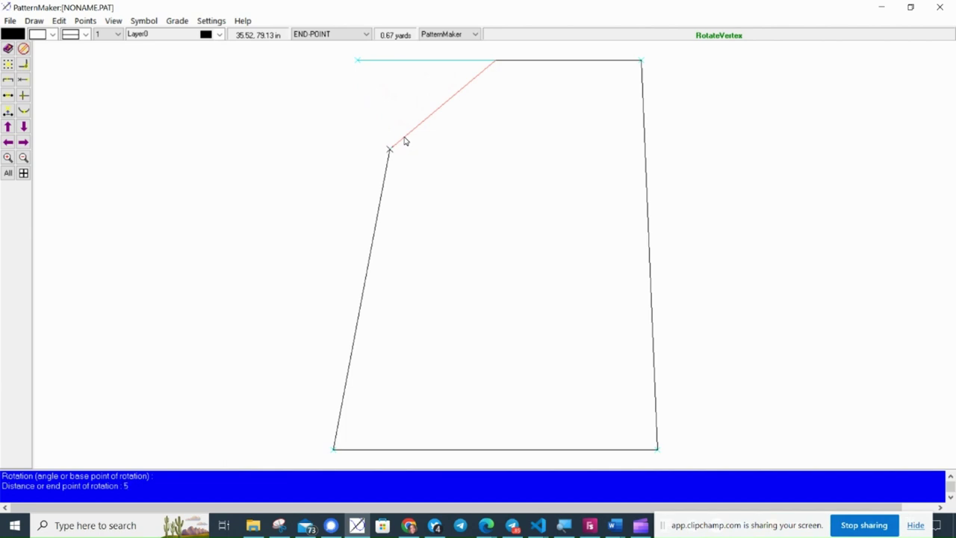
key(Return)
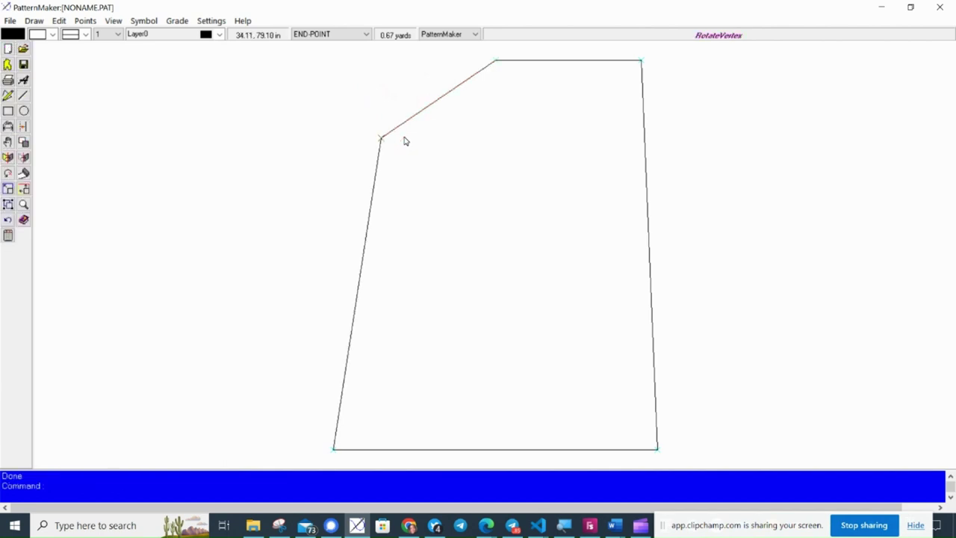
Step: Rotate the top-right corner down about the peak to mirror the left slope
key(Return)
click(646, 70)
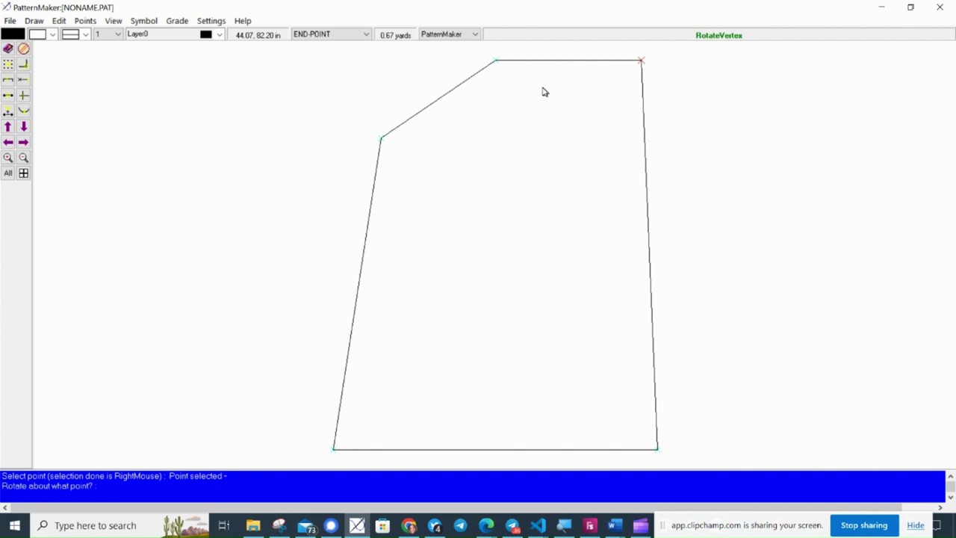
click(510, 78)
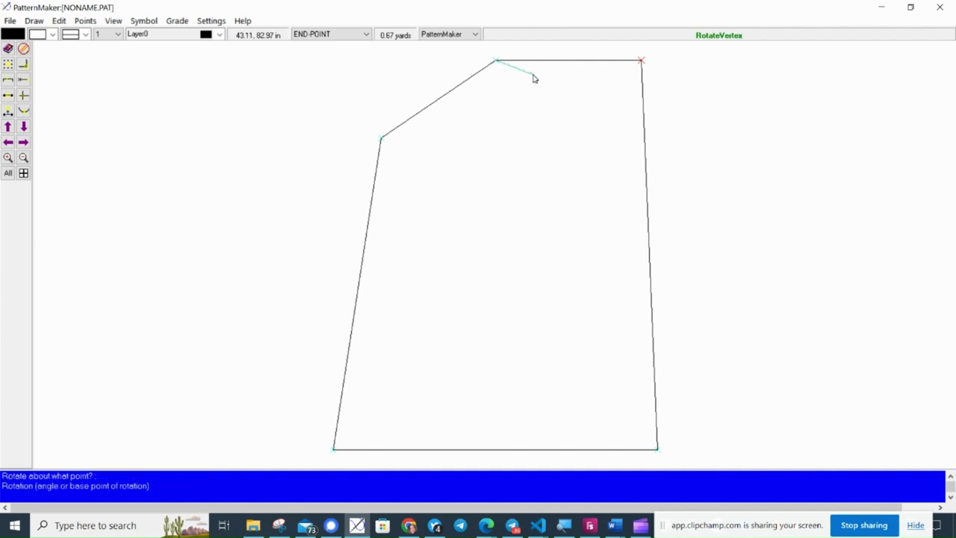
click(645, 67)
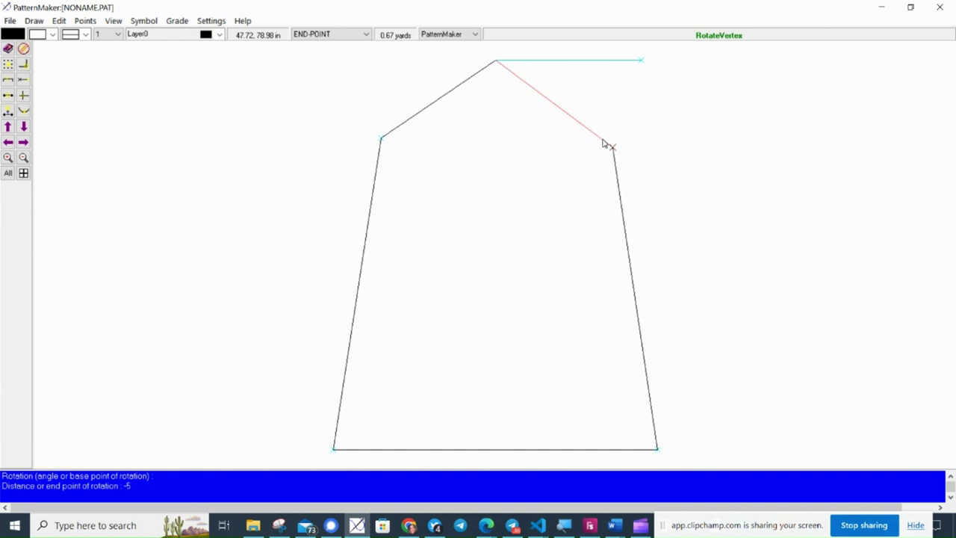
click(604, 143)
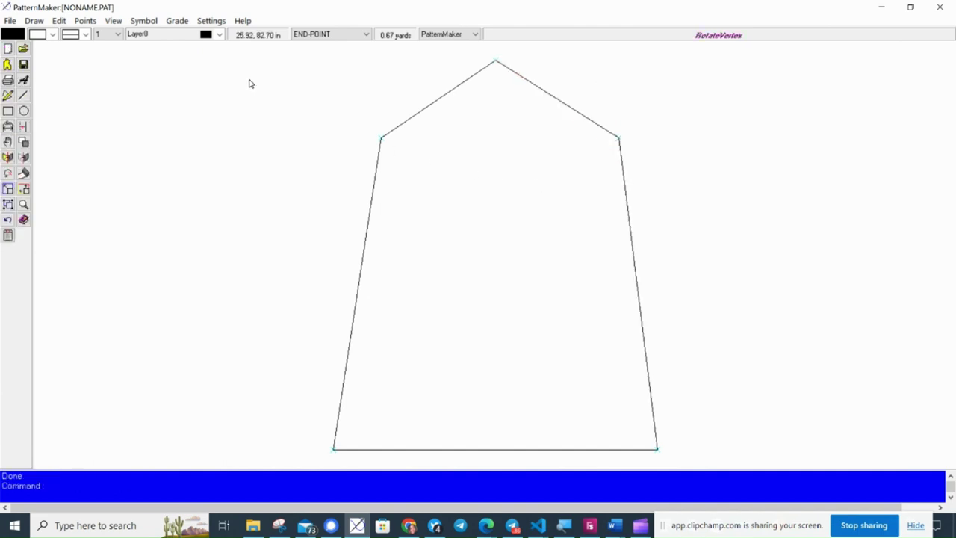
Step: Use Align X to place the bottom-left and bottom-right corners under the upper corners
click(88, 21)
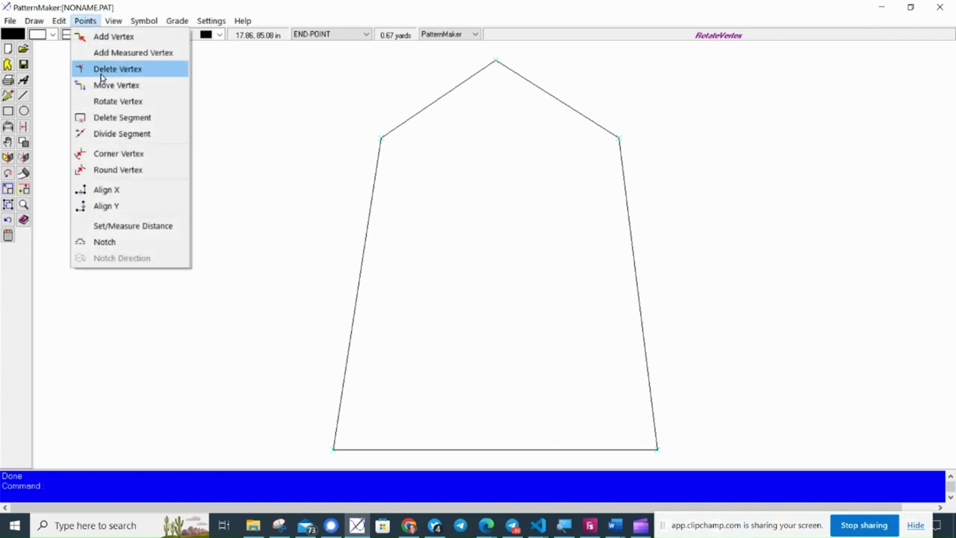
click(129, 190)
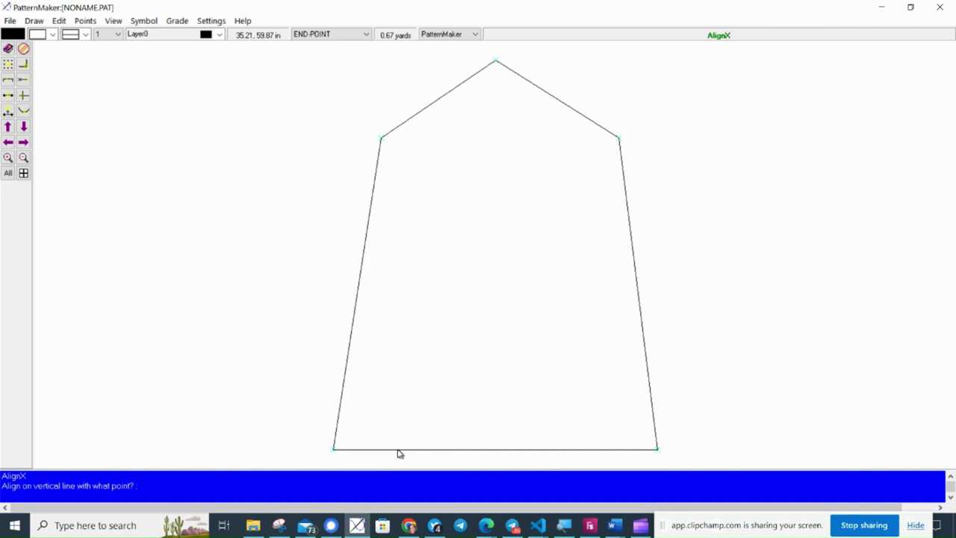
click(385, 161)
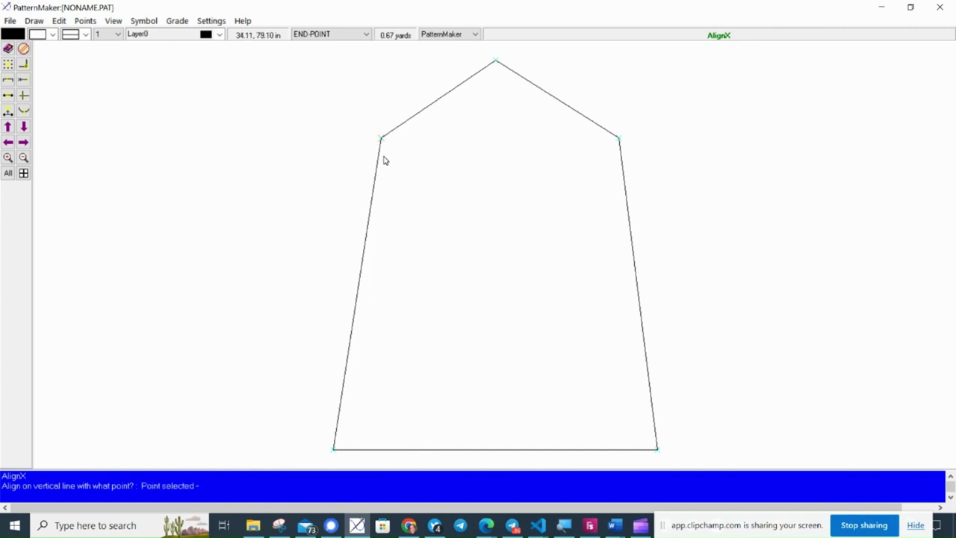
click(345, 444)
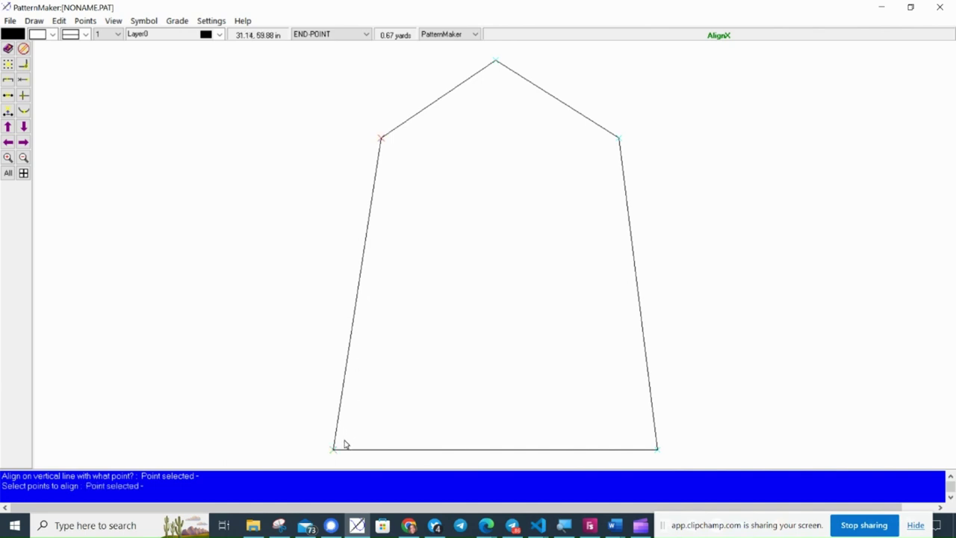
right_click(345, 445)
key(Return)
click(651, 138)
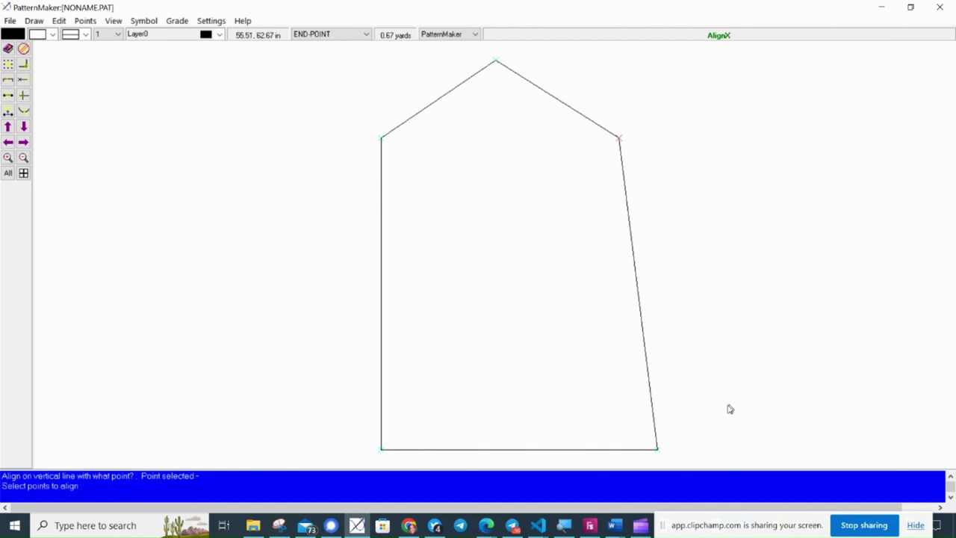
click(704, 428)
right_click(703, 429)
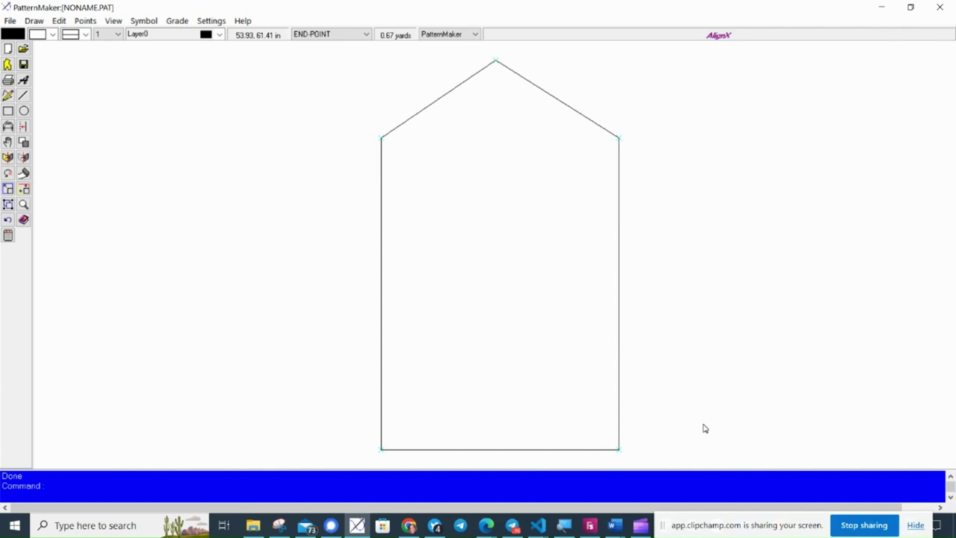
Step: Insert a MID-POINT-snapped vertex in the middle of the right cap slope
click(84, 20)
click(111, 36)
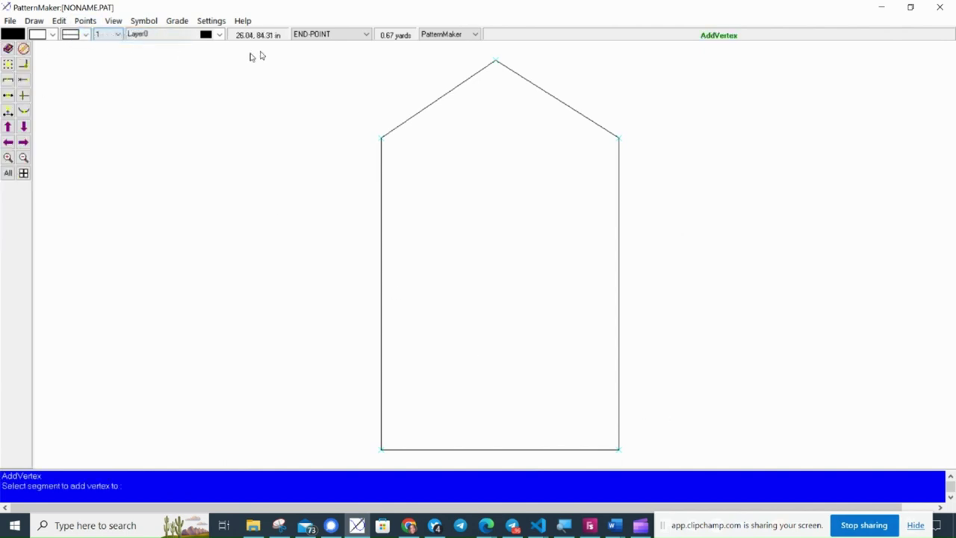
click(312, 35)
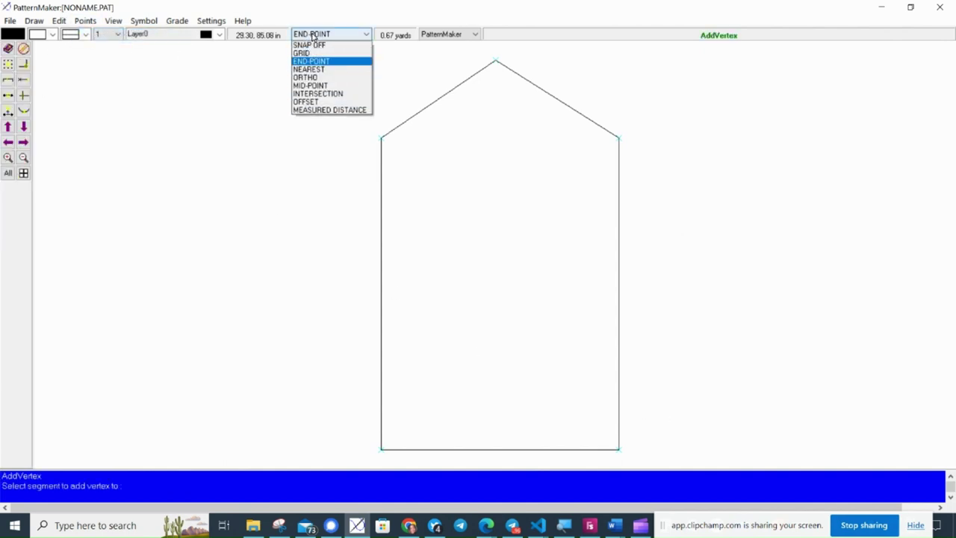
click(346, 86)
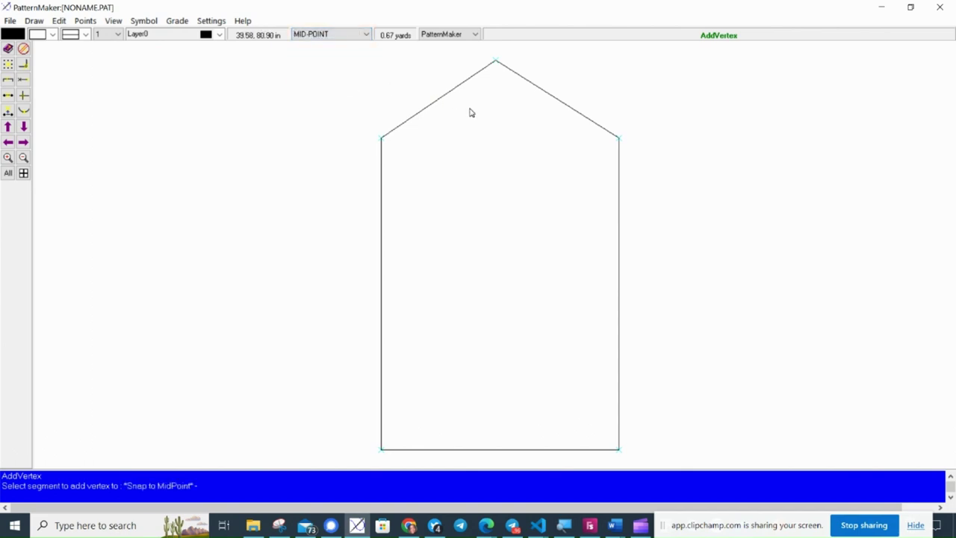
click(566, 95)
click(565, 95)
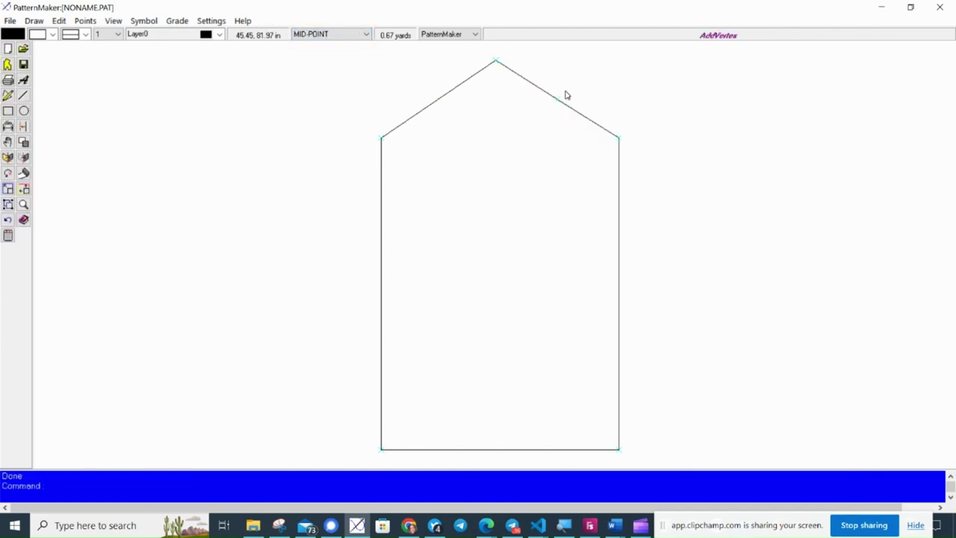
right_click(443, 117)
click(444, 117)
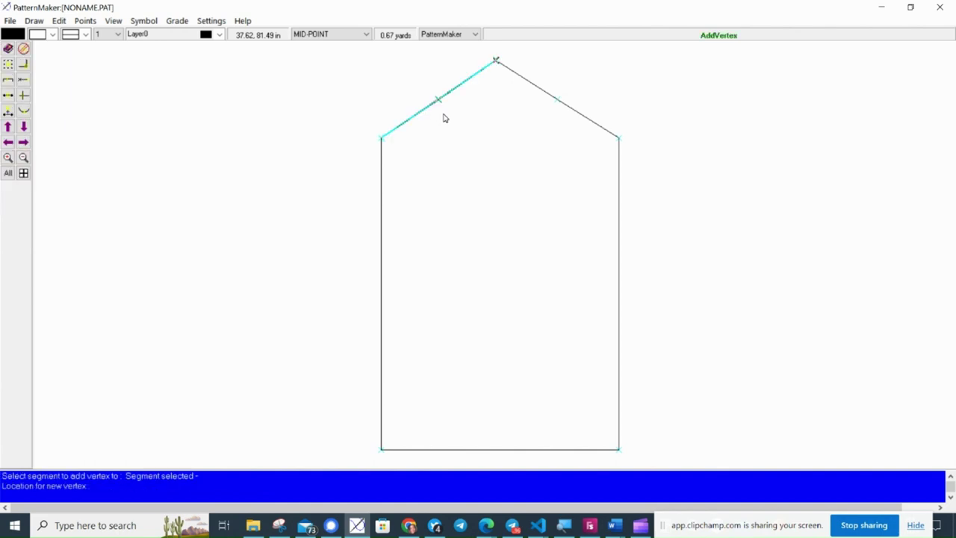
Step: Add the left slope midpoint vertex, then move the right slope midpoint by @-0.5,0 with snapping off
click(443, 117)
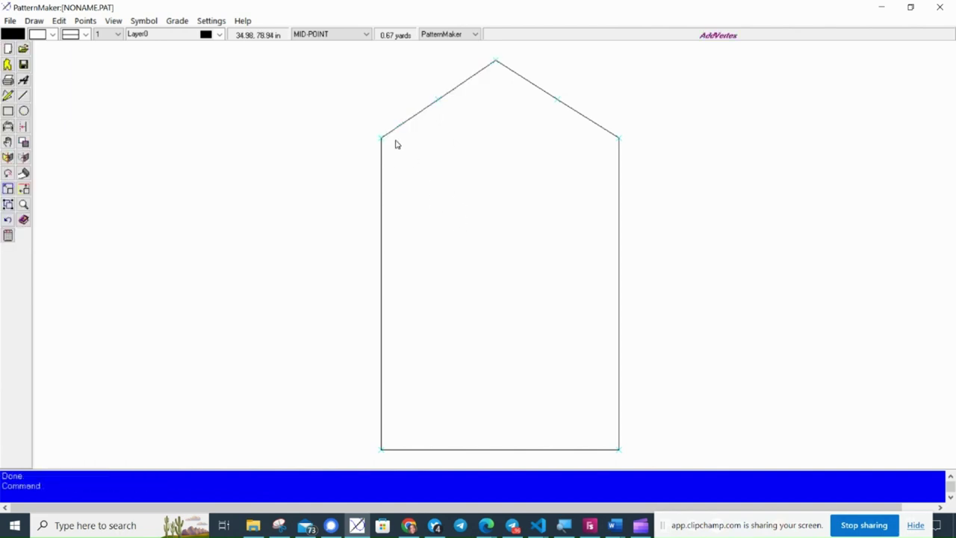
click(84, 21)
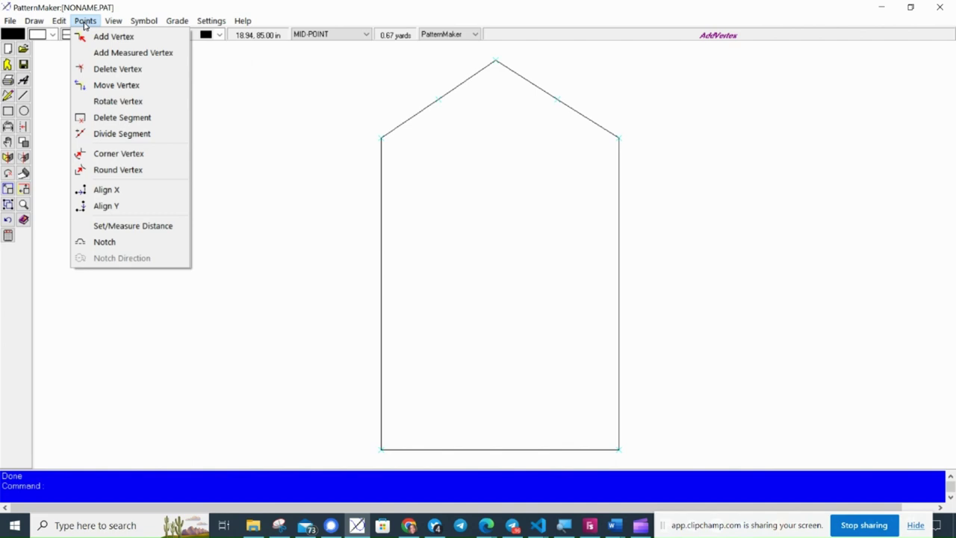
click(138, 86)
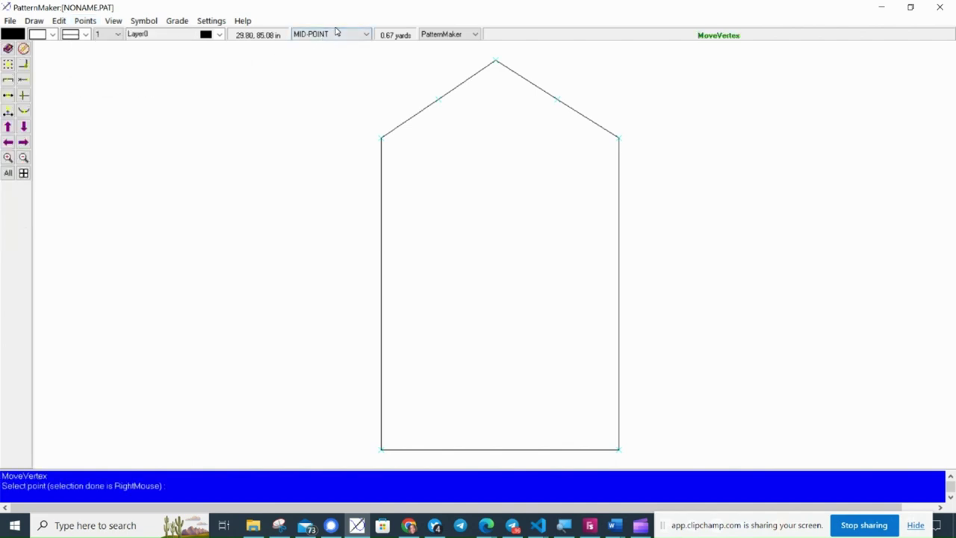
click(336, 35)
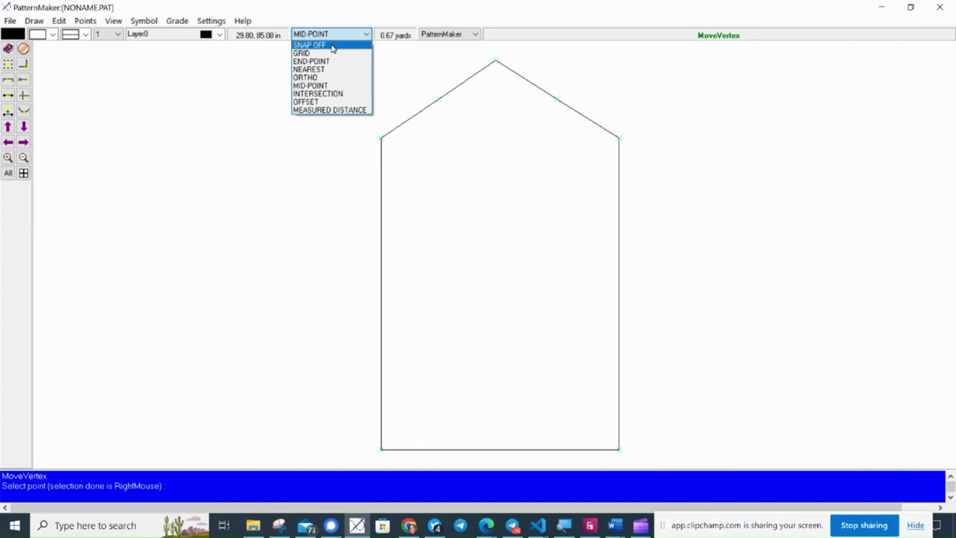
click(332, 46)
click(590, 91)
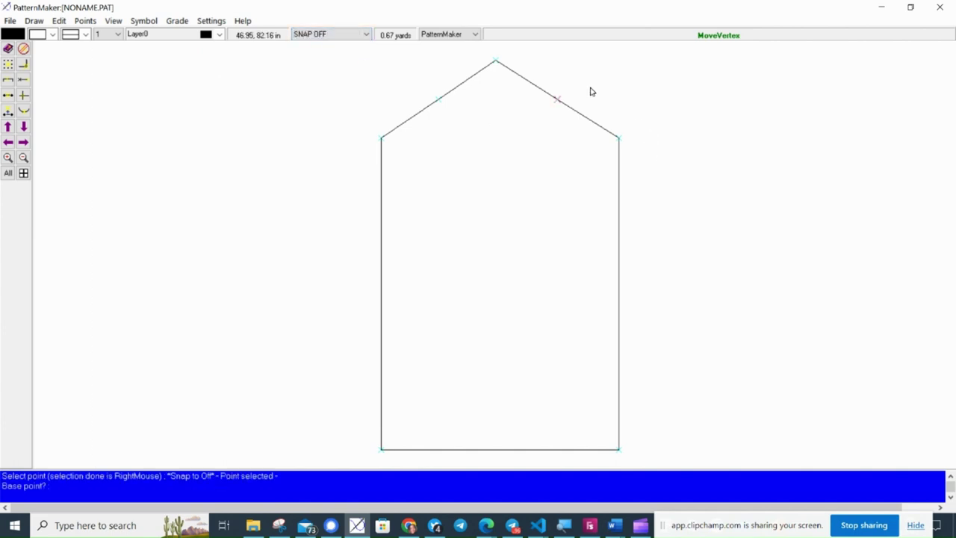
click(590, 91)
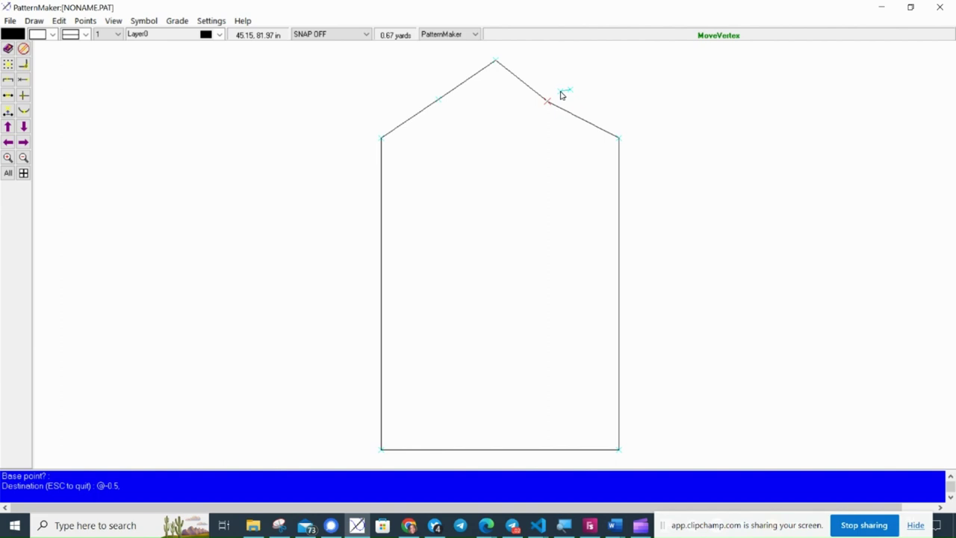
text(@-0.5,0)
key(Return)
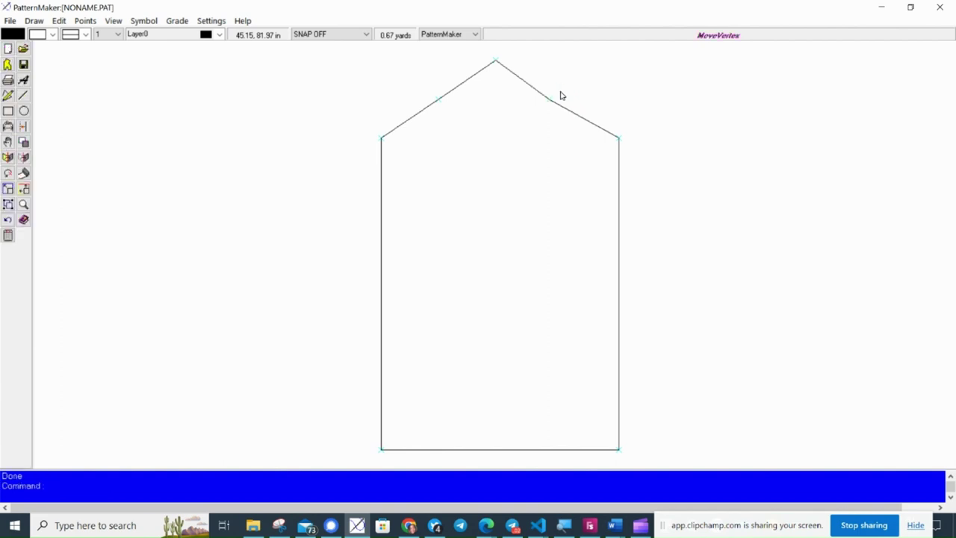
Step: Move the left slope midpoint by @-0.5,0 as well
key(Return)
click(480, 112)
right_click(480, 112)
click(480, 113)
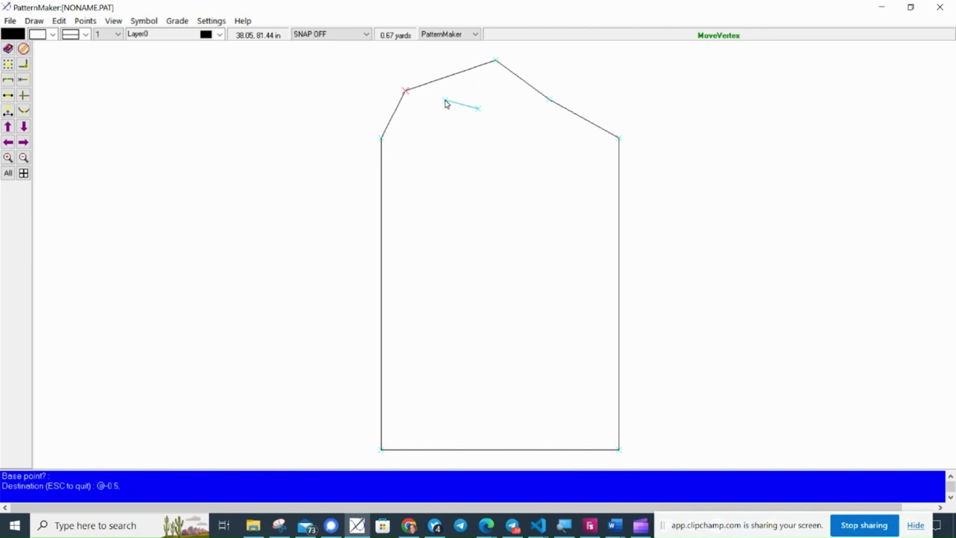
key(Return)
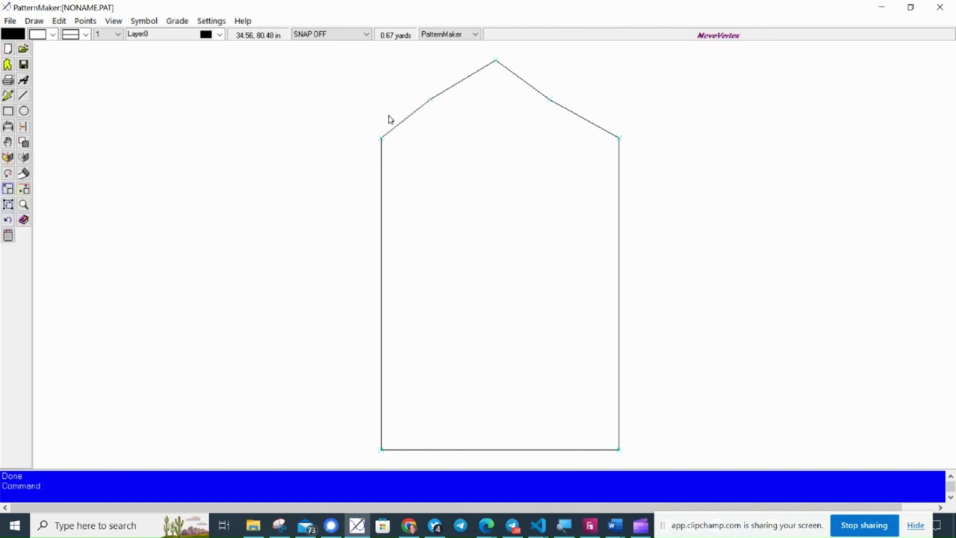
Step: Add a MID-POINT-snapped vertex to the upper part of the left cap slope
click(85, 20)
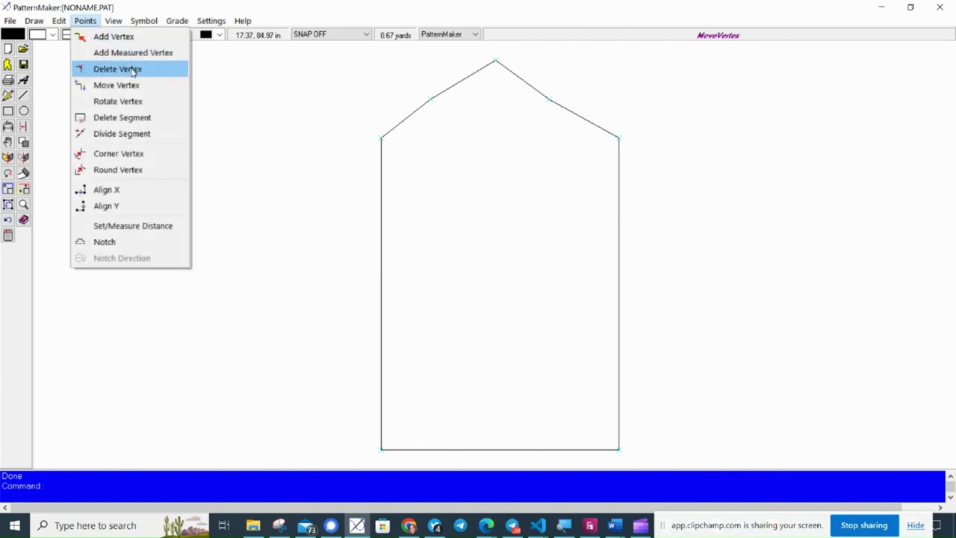
click(120, 36)
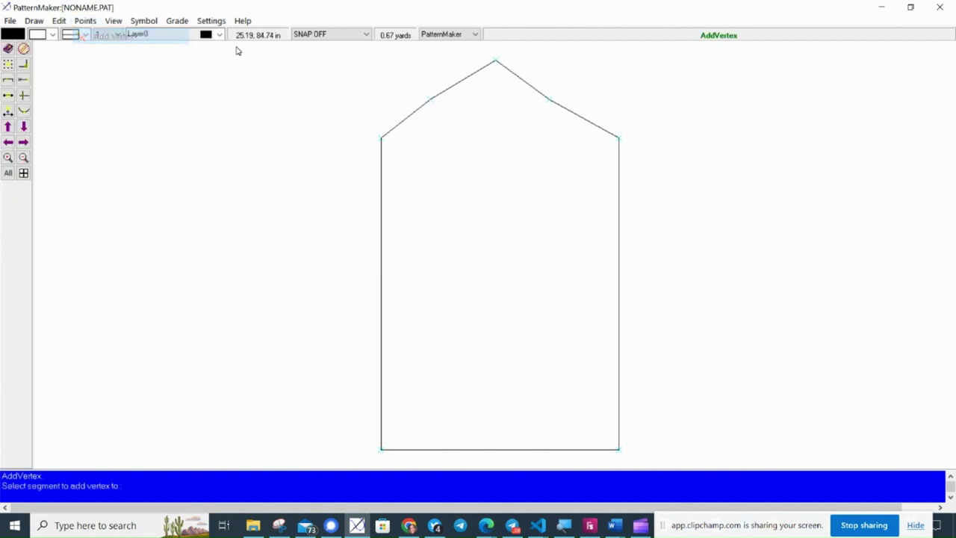
click(326, 36)
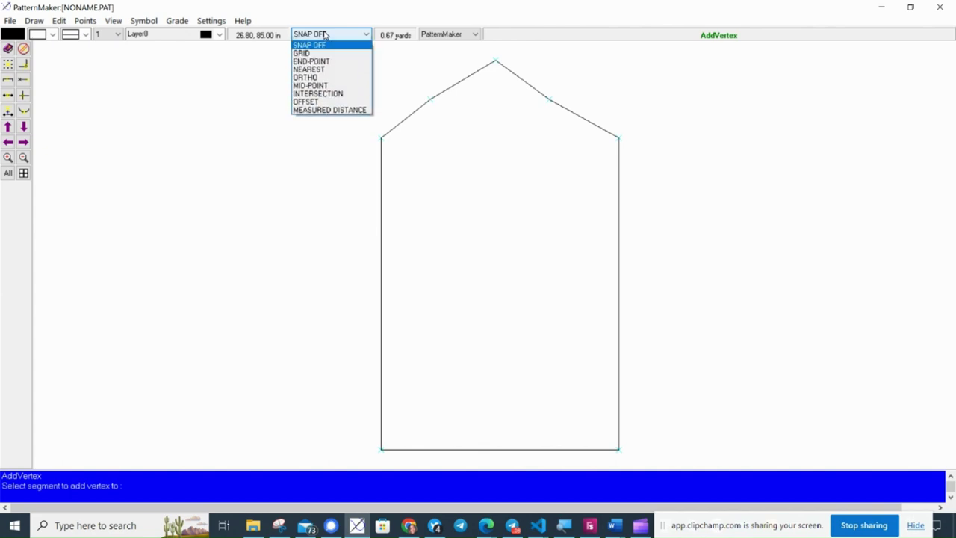
click(334, 87)
click(476, 93)
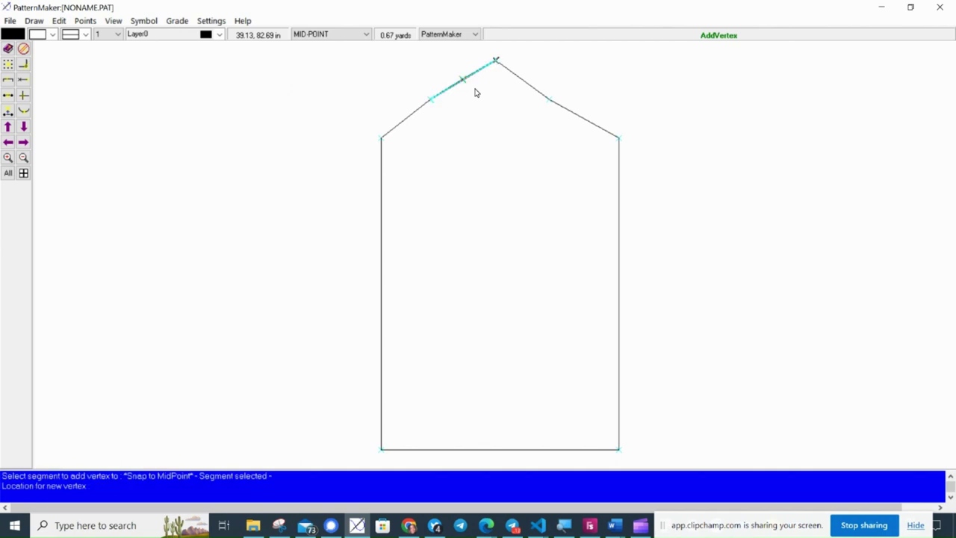
click(475, 92)
Step: Add another vertex on the lower segment of the right cap slope
key(Return)
click(510, 85)
click(555, 128)
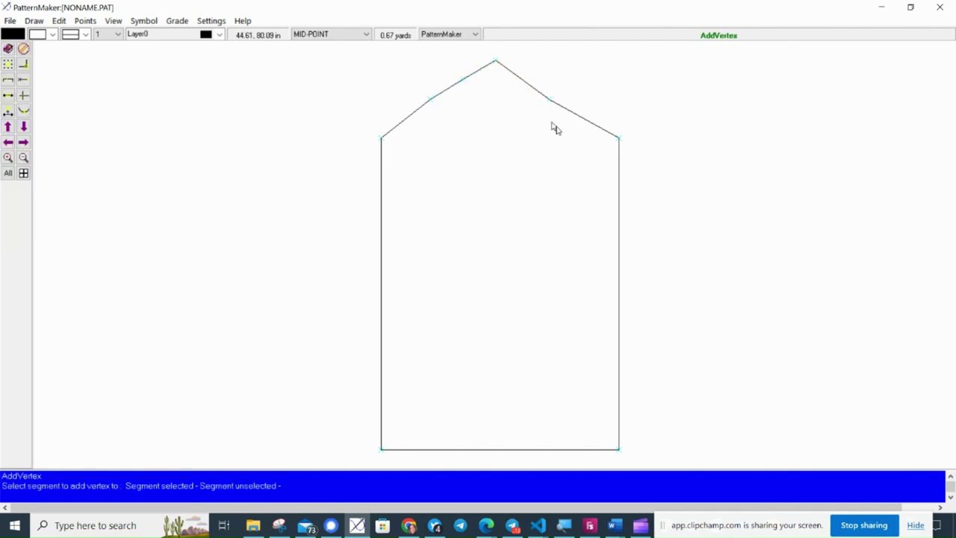
click(583, 140)
click(583, 140)
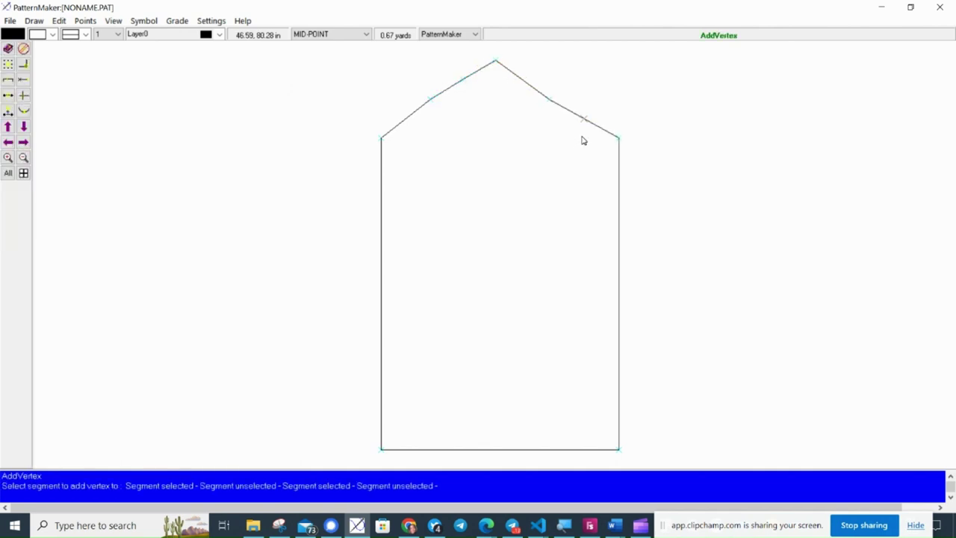
click(424, 133)
click(423, 133)
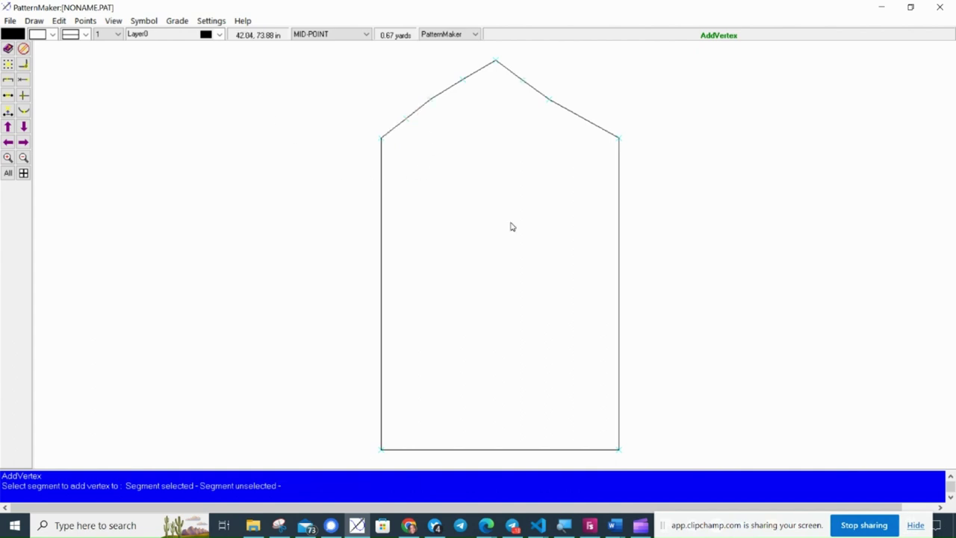
click(575, 142)
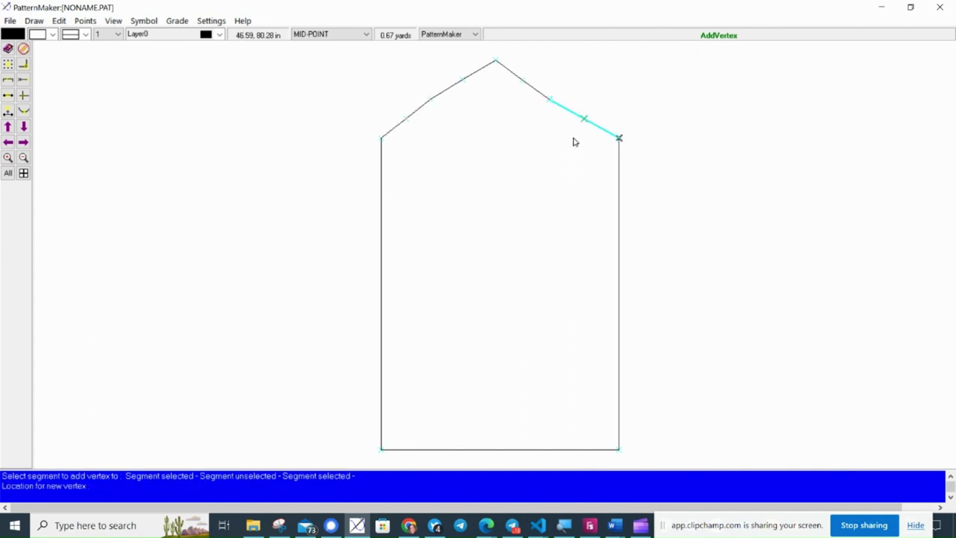
click(574, 141)
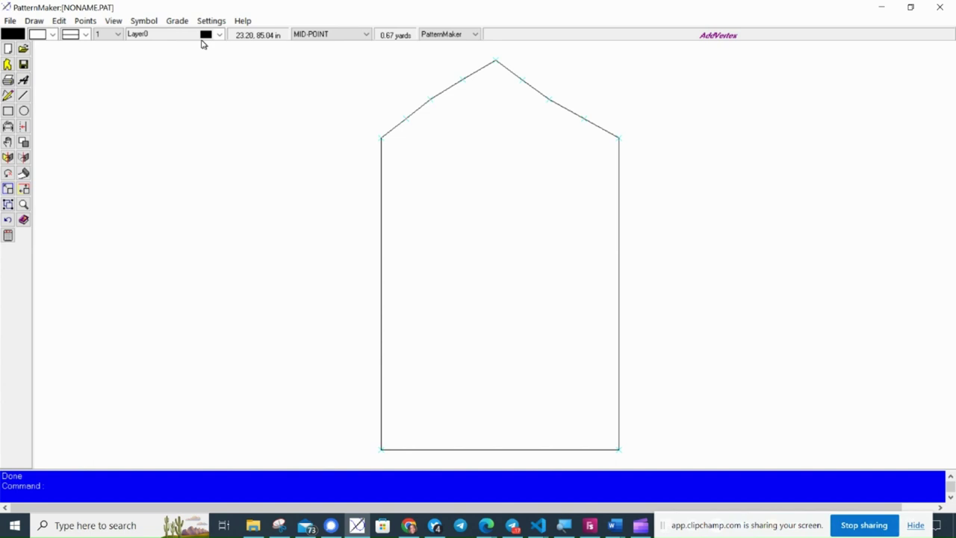
Step: With snapping off, round one right-slope vertex into a curve point
click(87, 21)
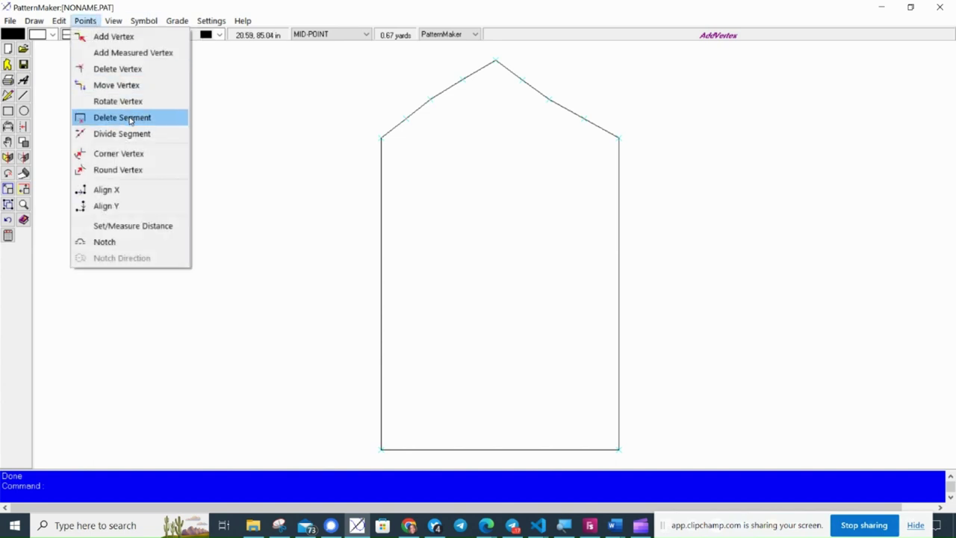
click(153, 171)
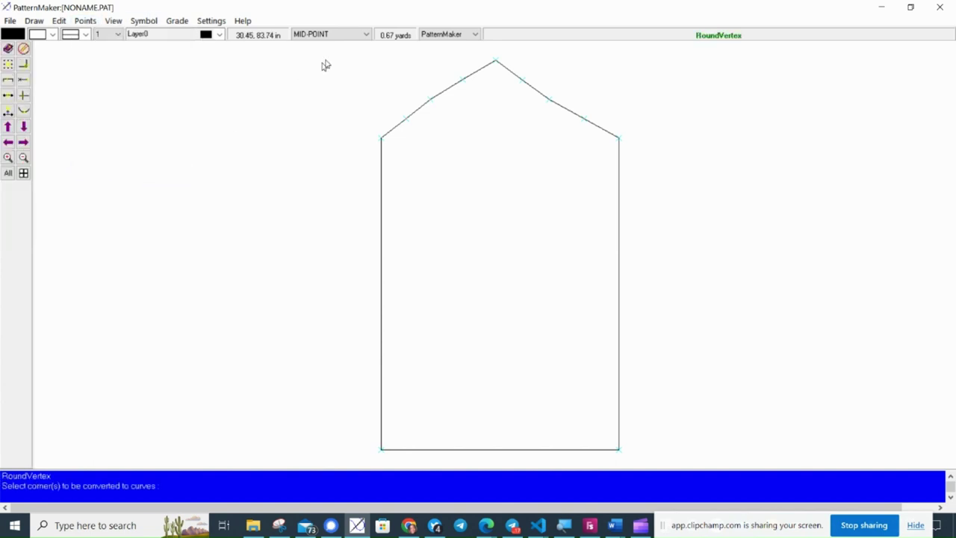
click(339, 34)
click(333, 43)
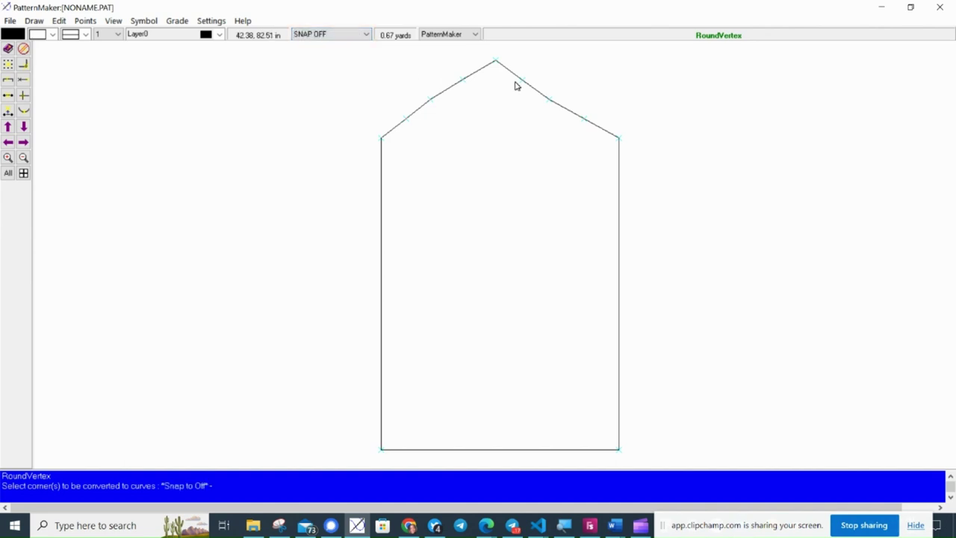
click(576, 137)
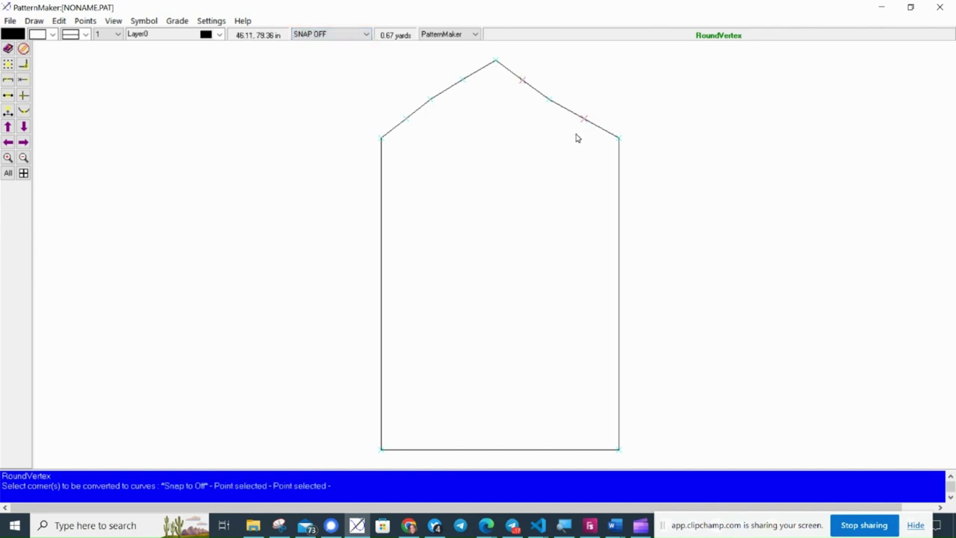
right_click(576, 138)
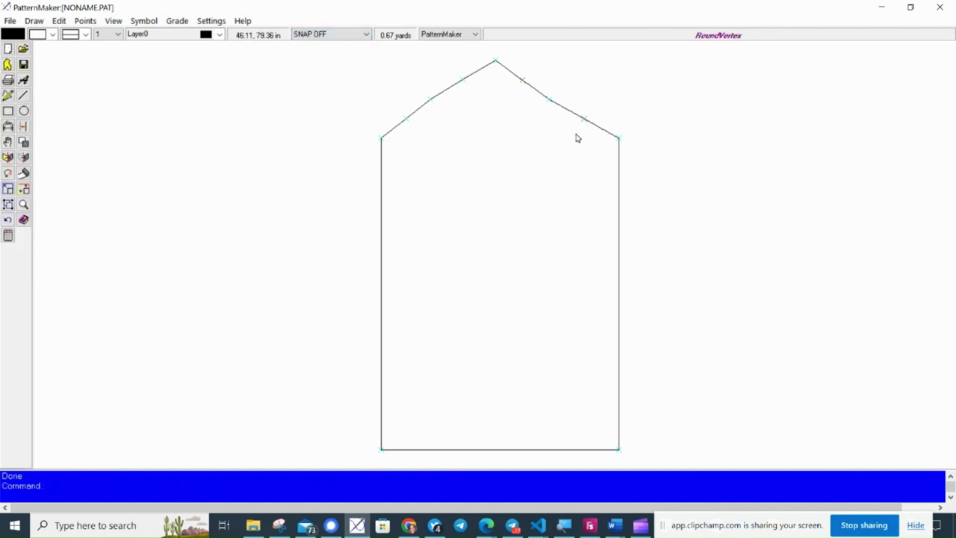
Step: Start moving an upper right cap point, then cancel the move
click(85, 20)
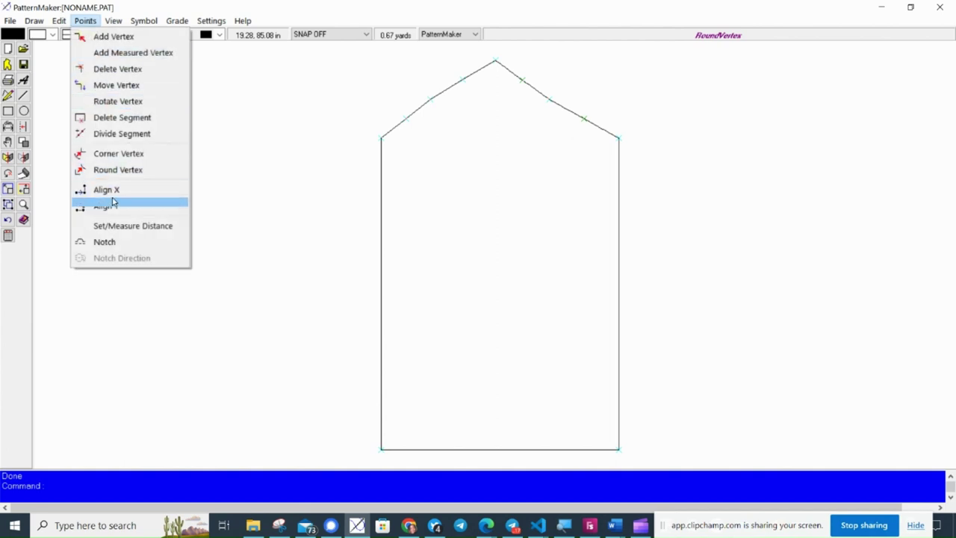
click(146, 85)
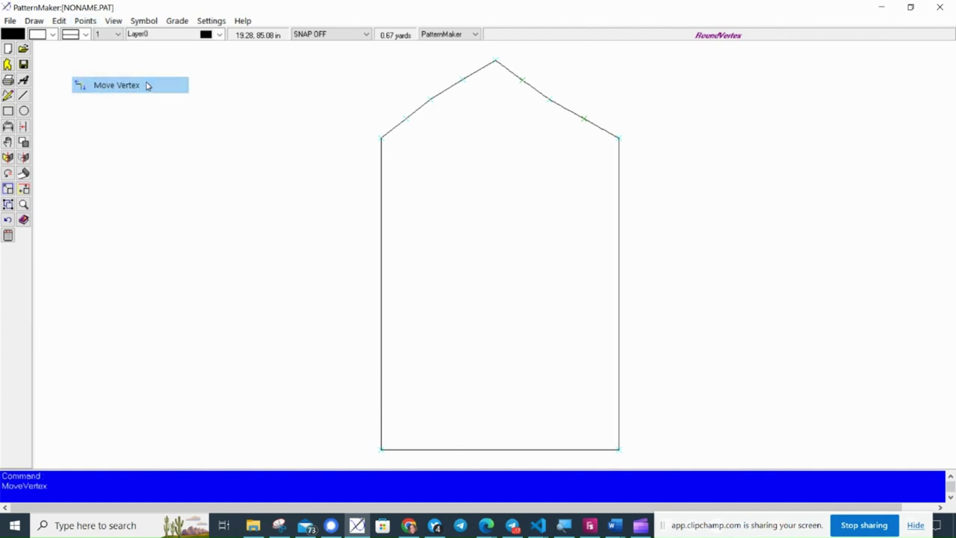
click(483, 100)
click(483, 100)
click(473, 100)
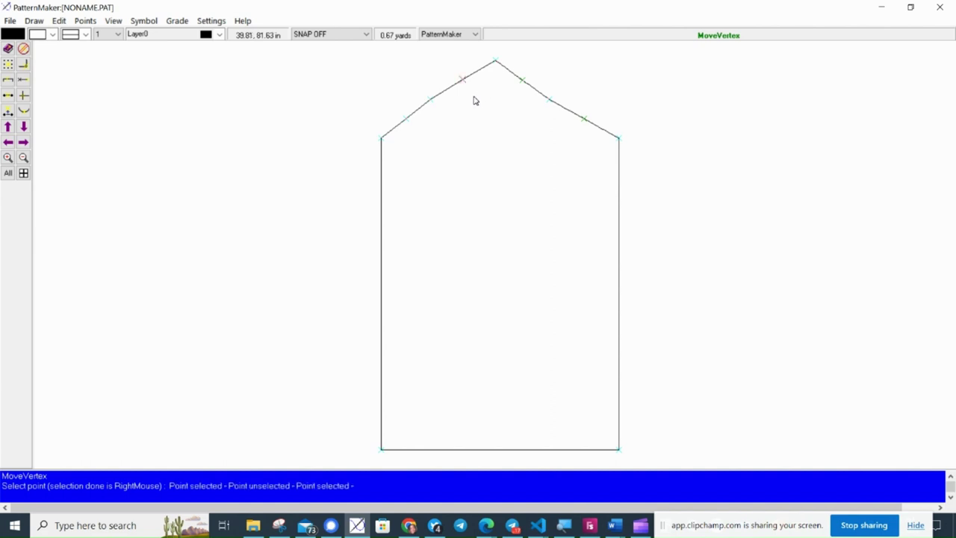
right_click(473, 100)
click(473, 100)
key(Escape)
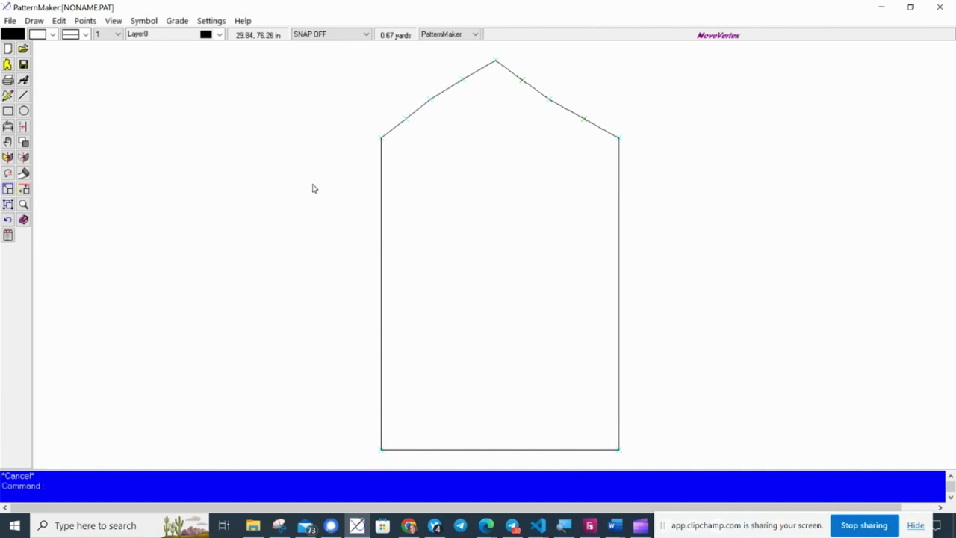
Step: Round the remaining right and left slope points into curve points
click(84, 20)
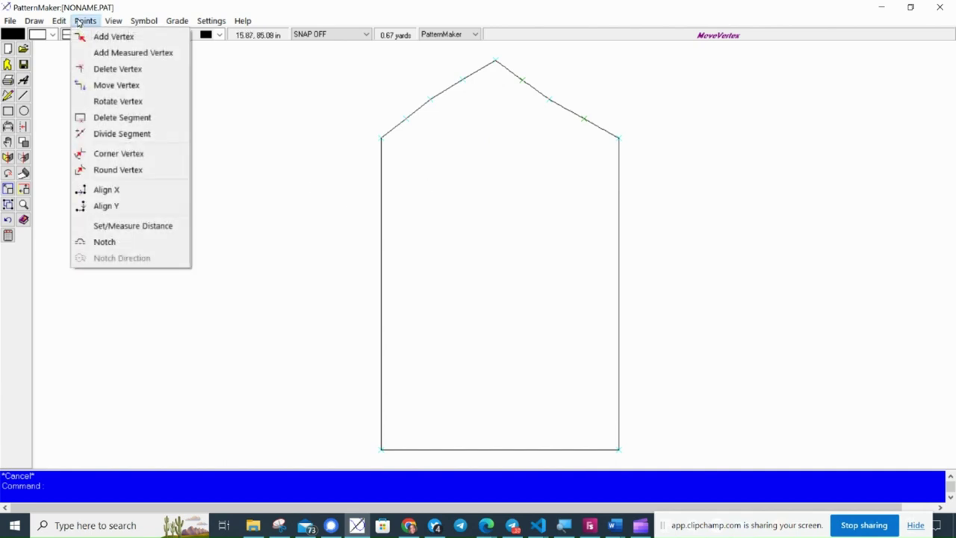
click(145, 169)
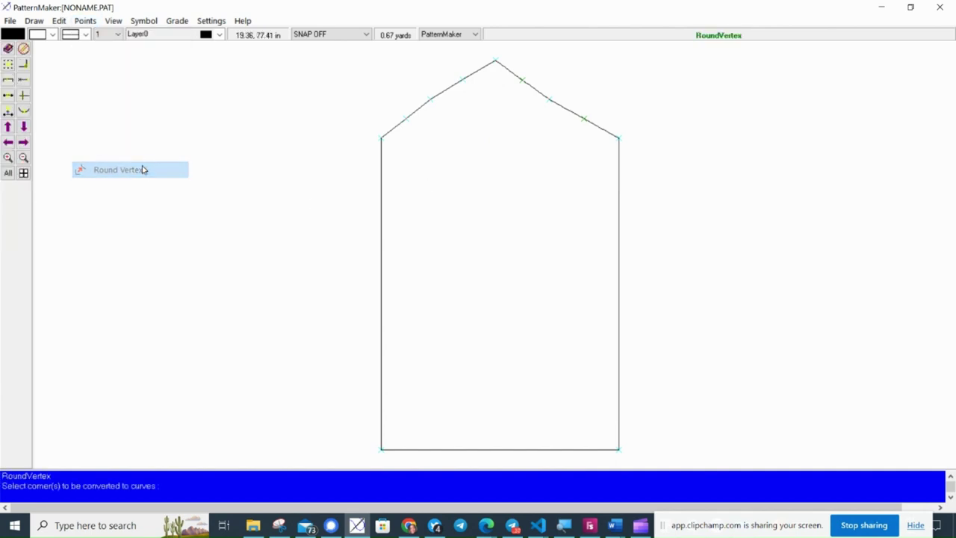
click(480, 106)
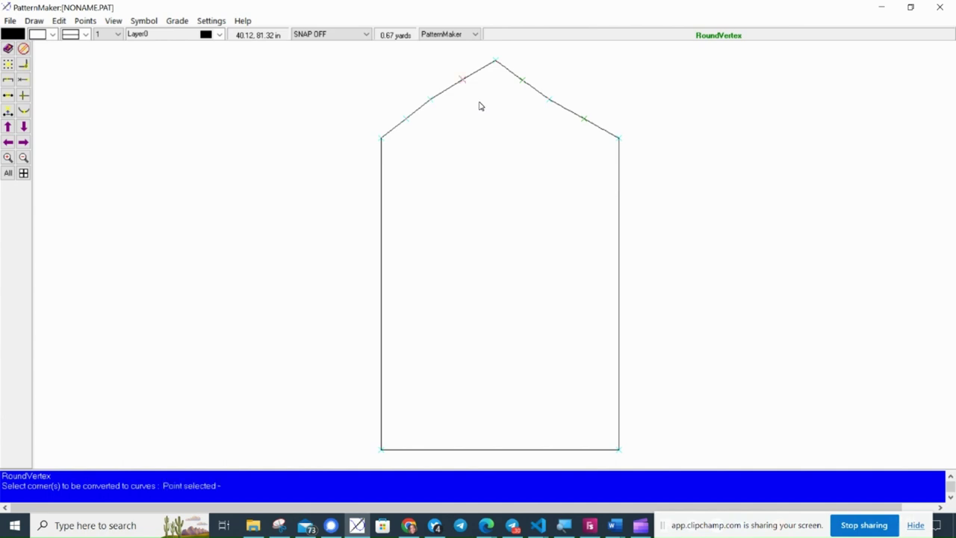
click(422, 140)
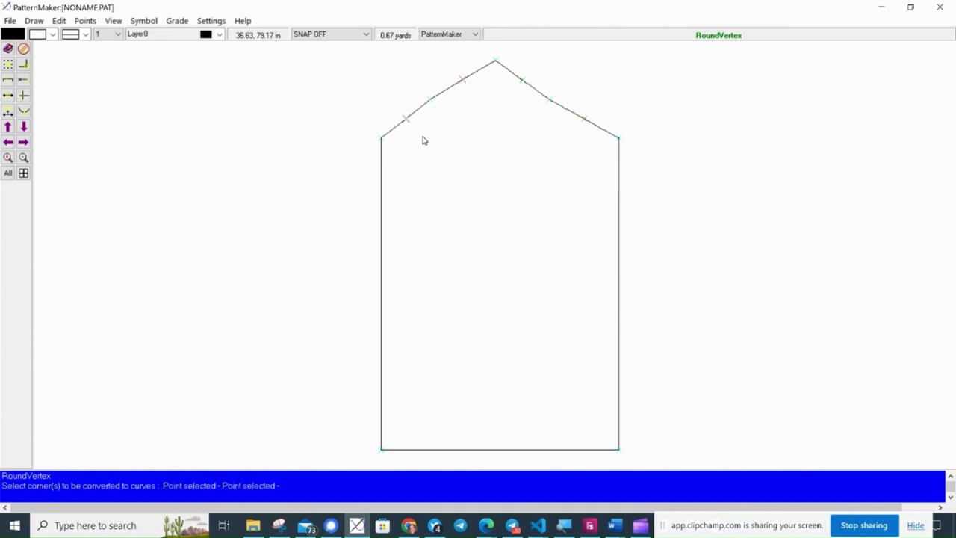
right_click(468, 130)
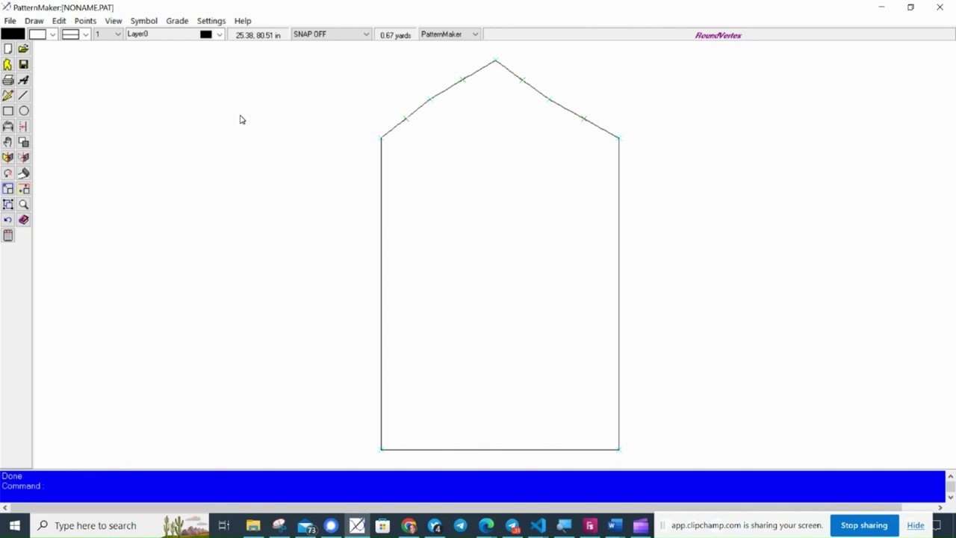
Step: With Move Vertex, raise the cap control point near the top so the left cap bulges upward
click(86, 21)
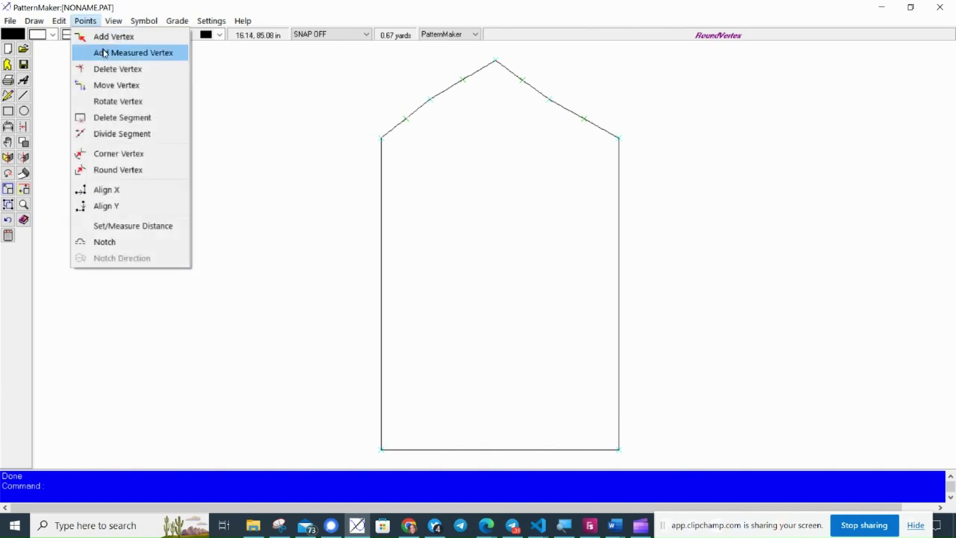
click(146, 90)
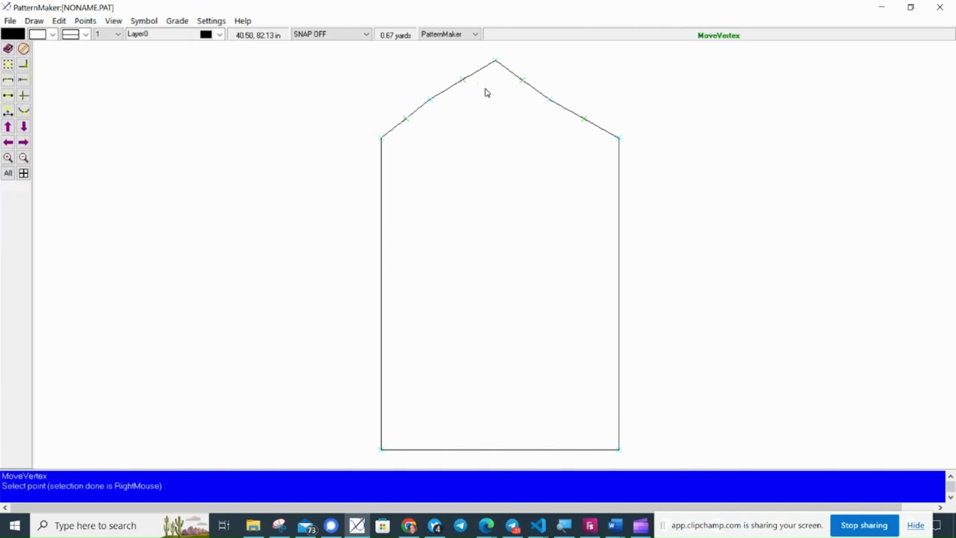
click(486, 92)
right_click(486, 92)
click(486, 93)
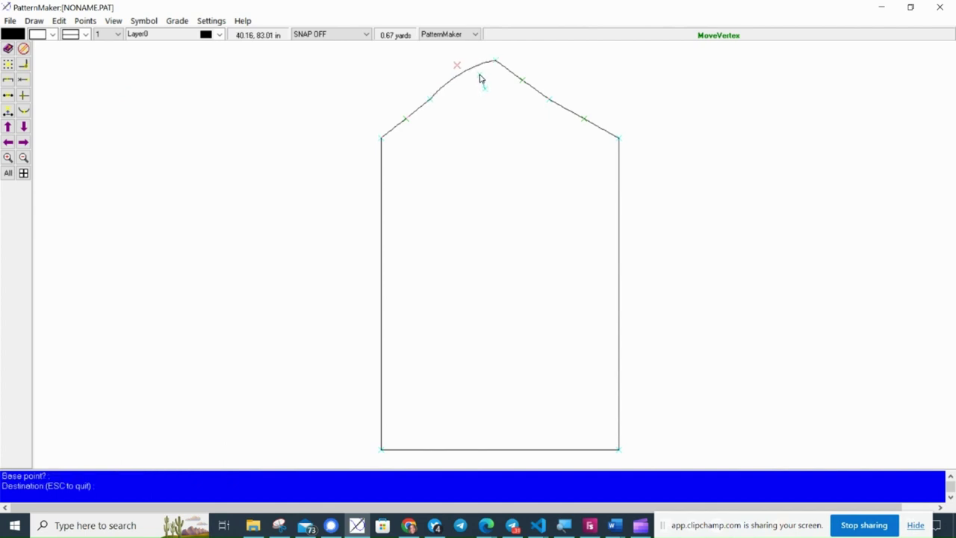
click(480, 78)
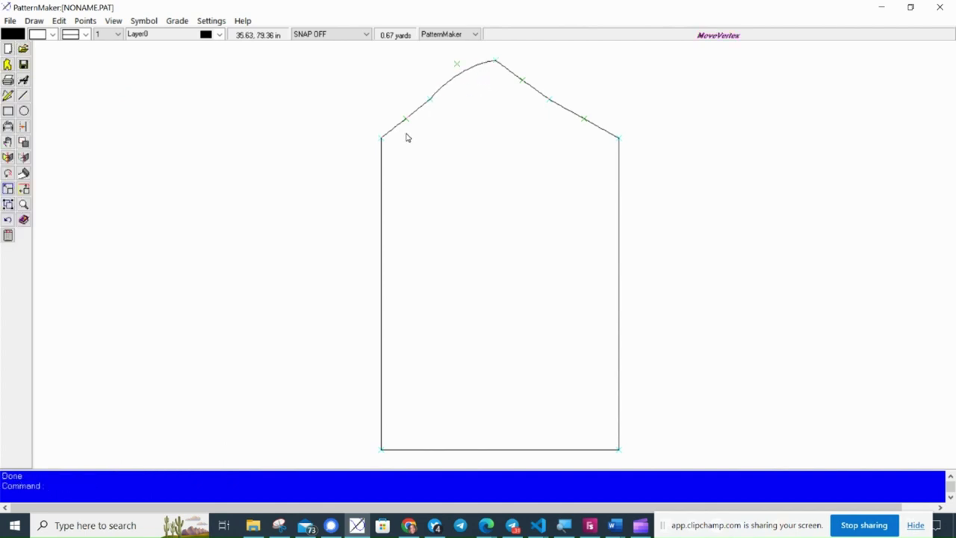
Step: Abandon a lower-left point move, then raise the upper-right cap point to round the cap's right top
right_click(406, 138)
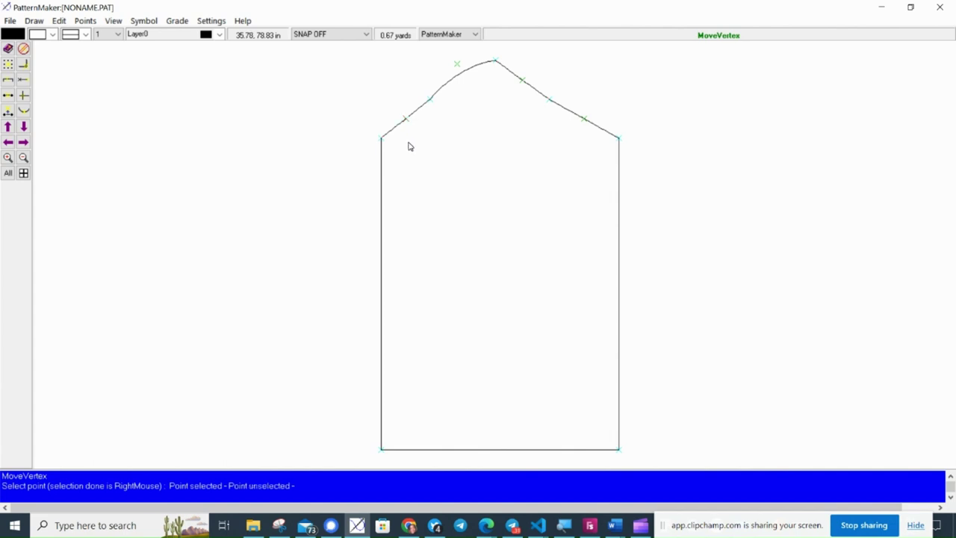
right_click(416, 137)
click(415, 137)
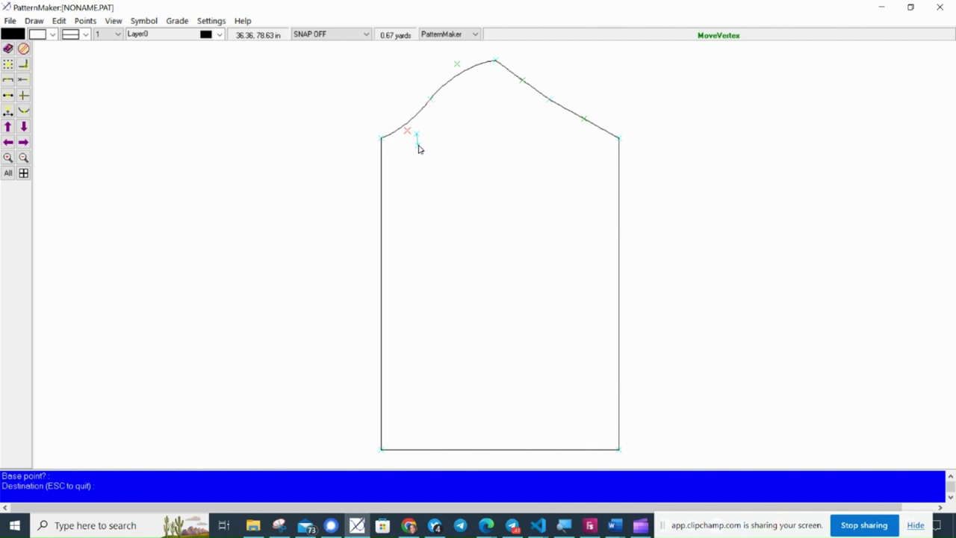
key(Escape)
right_click(523, 101)
click(523, 101)
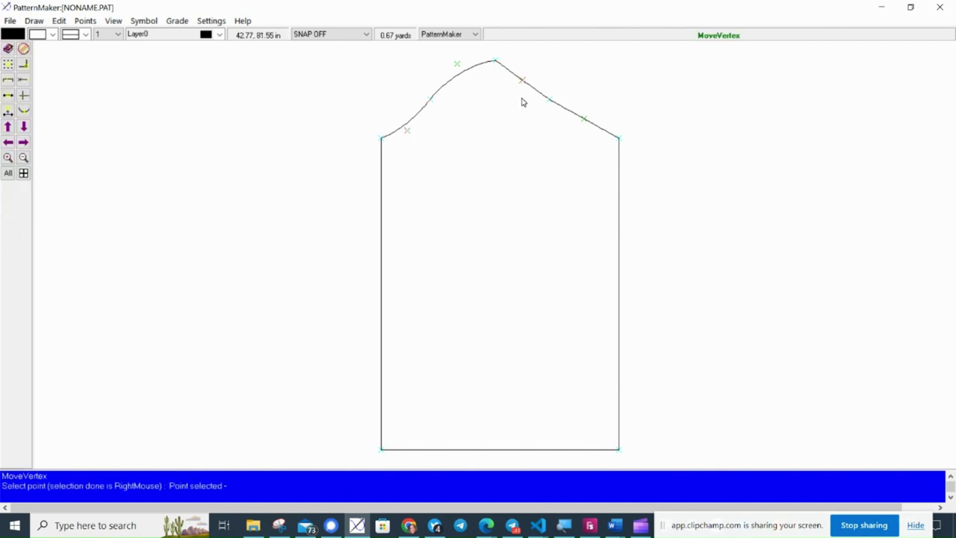
click(515, 102)
click(516, 101)
right_click(515, 101)
click(516, 100)
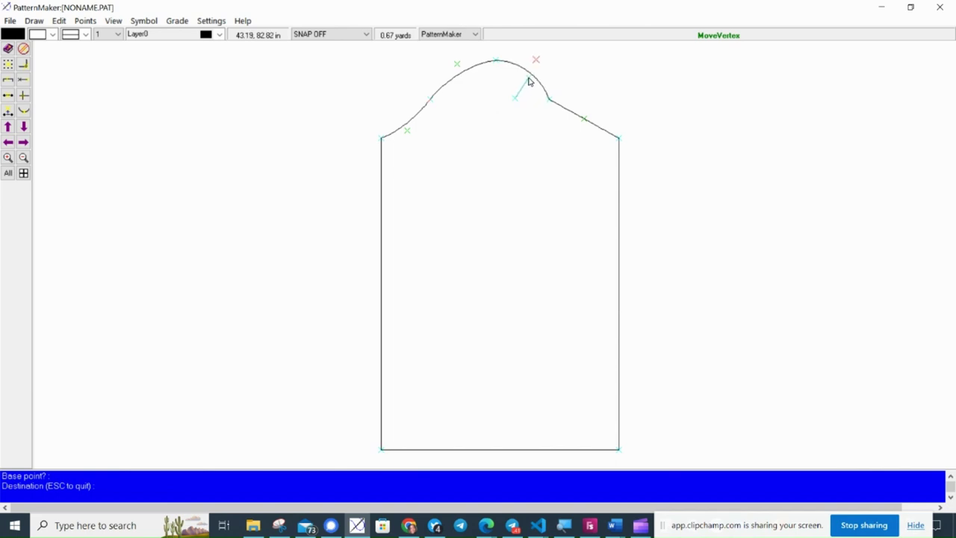
click(529, 85)
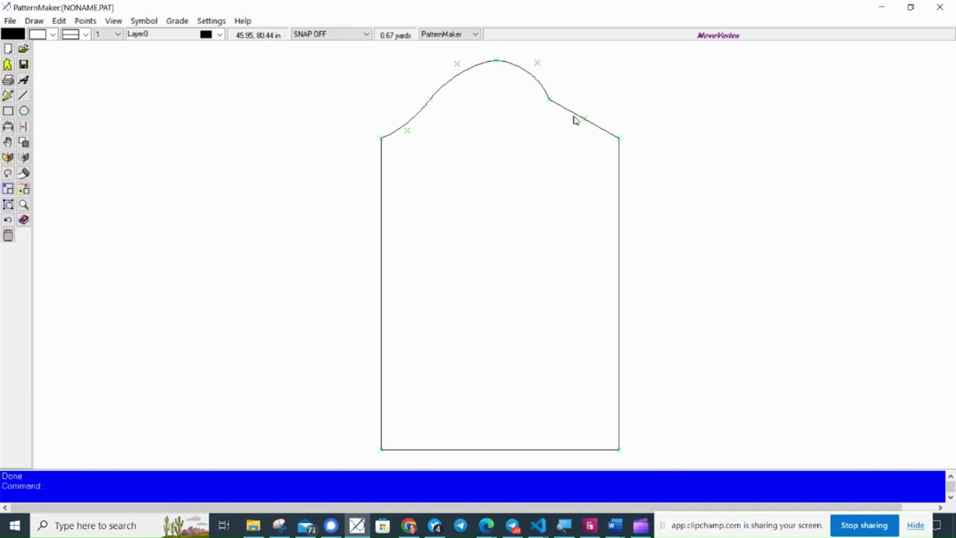
Step: Pull the lower-right cap point down to hollow the curve, and nudge a top point to refine the crown
key(Return)
click(579, 124)
right_click(579, 123)
click(580, 124)
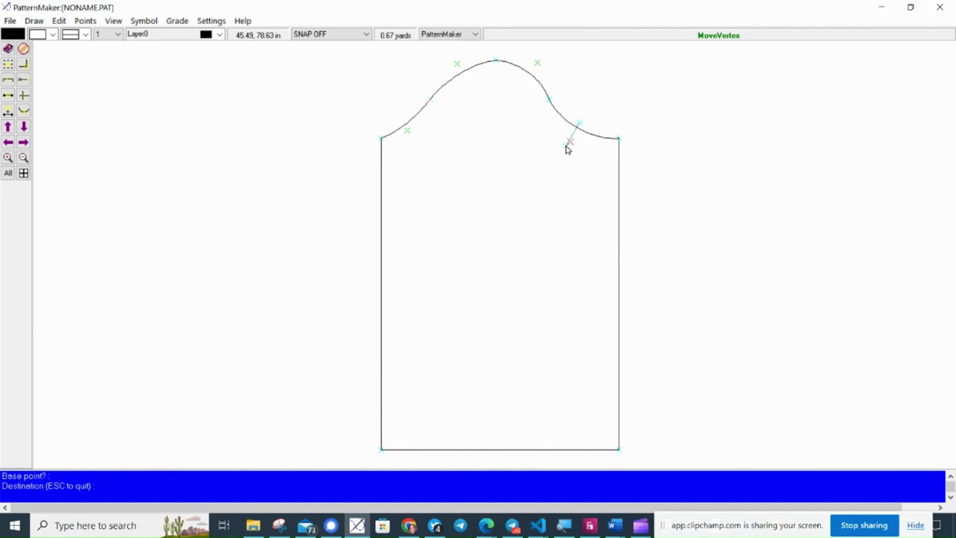
click(566, 146)
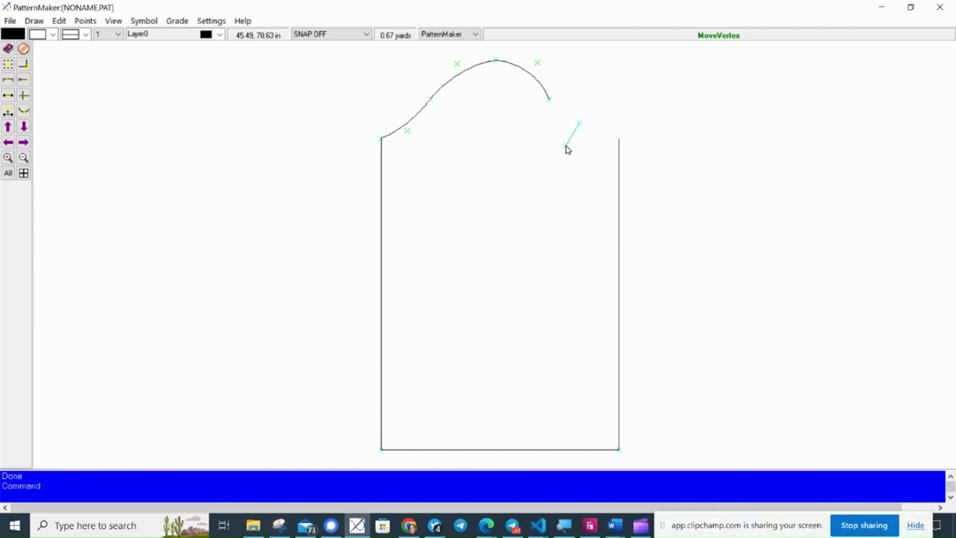
key(Return)
click(566, 69)
right_click(566, 68)
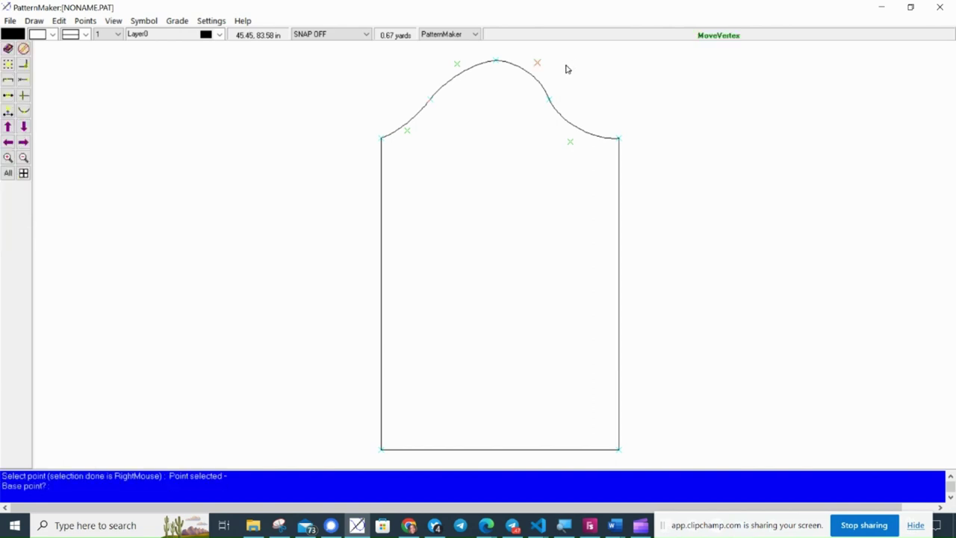
click(565, 68)
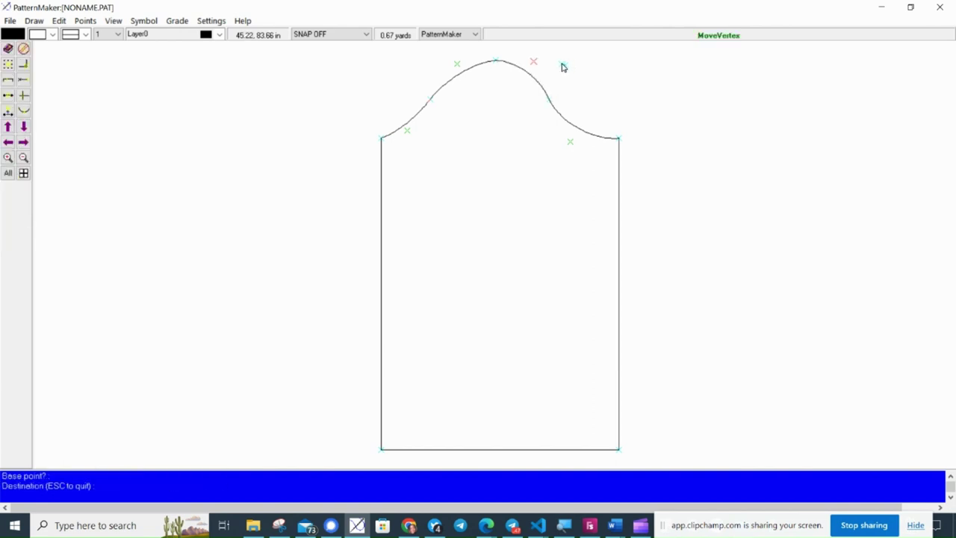
click(563, 67)
Step: Reselect the cap's top point and the upper-left control point to smooth the cap
key(Return)
click(480, 84)
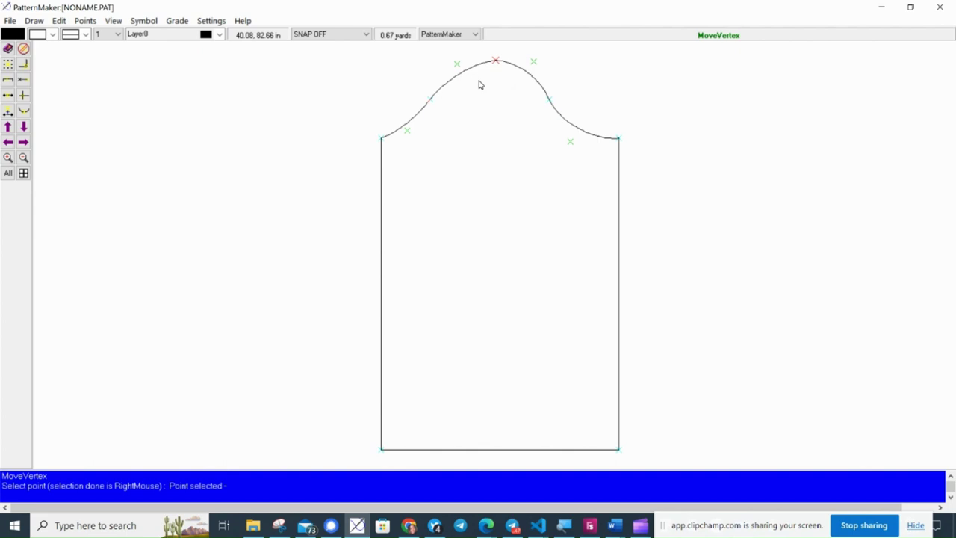
click(481, 85)
key(Escape)
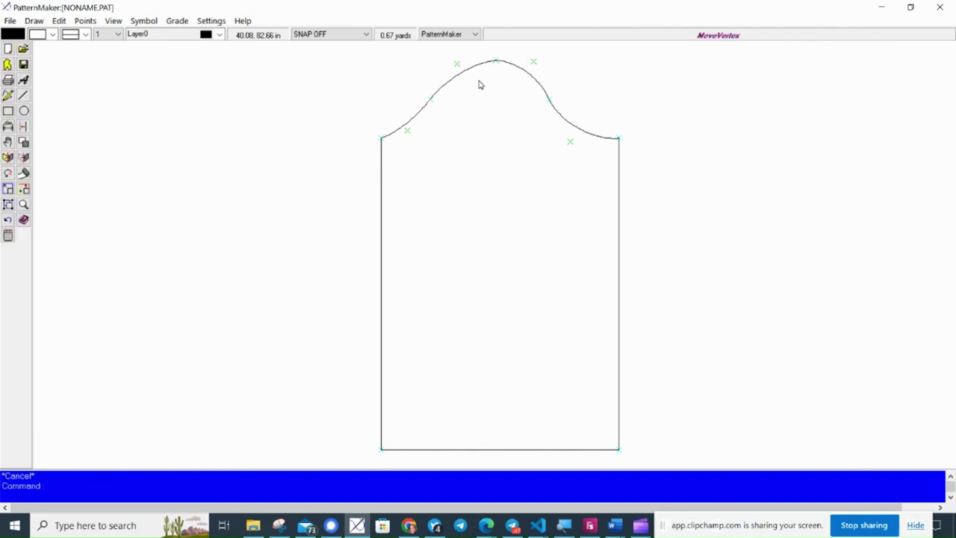
key(Return)
click(459, 83)
right_click(460, 83)
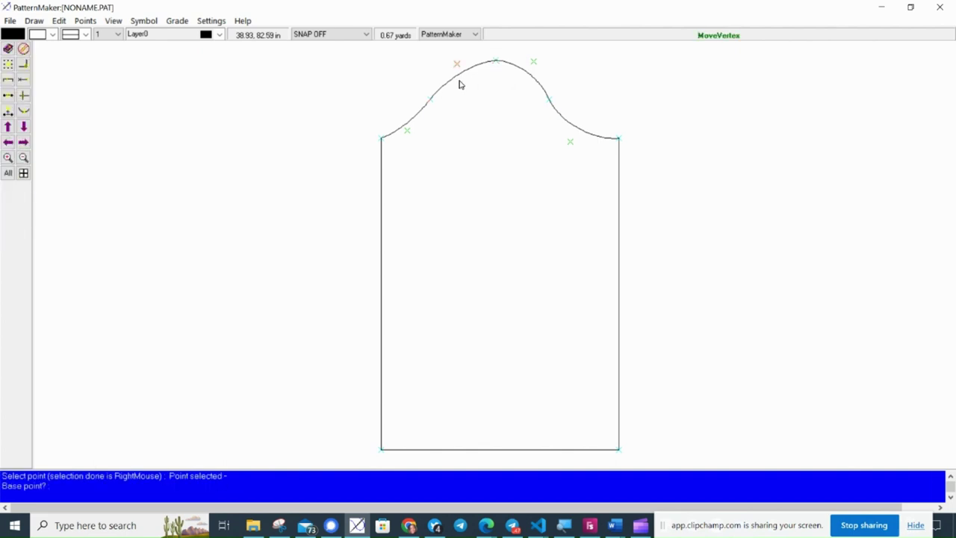
click(459, 84)
click(459, 84)
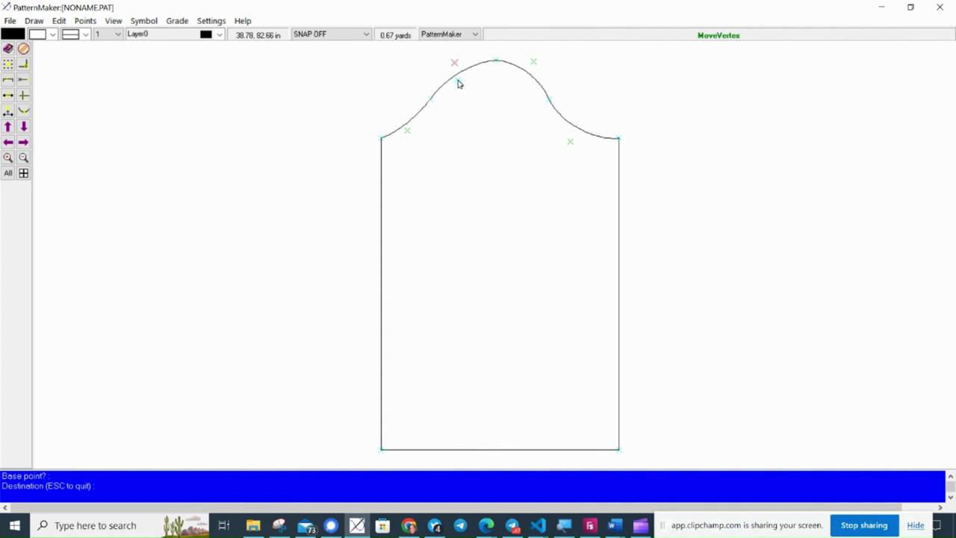
key(Escape)
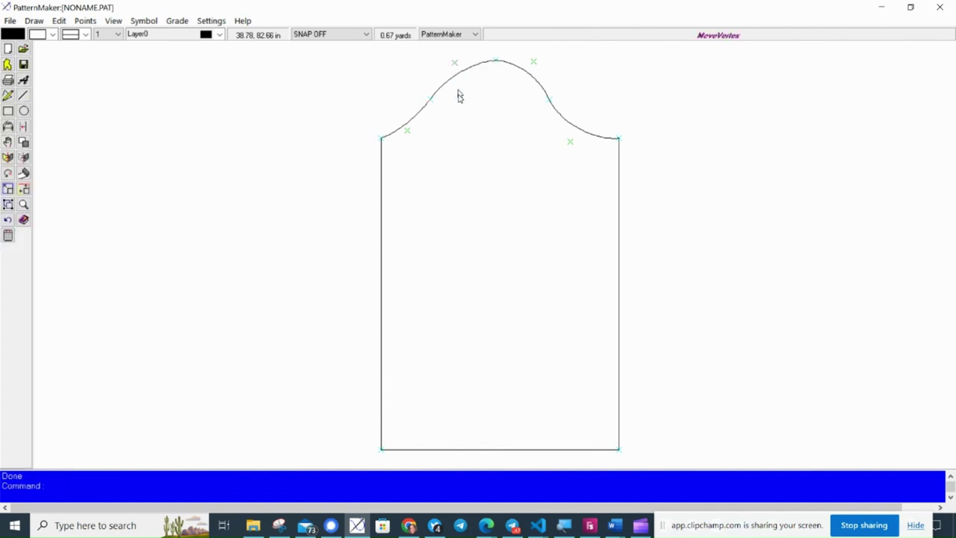
Step: Shift the cap's lower-left control point slightly to the right
key(Return)
click(437, 136)
click(436, 137)
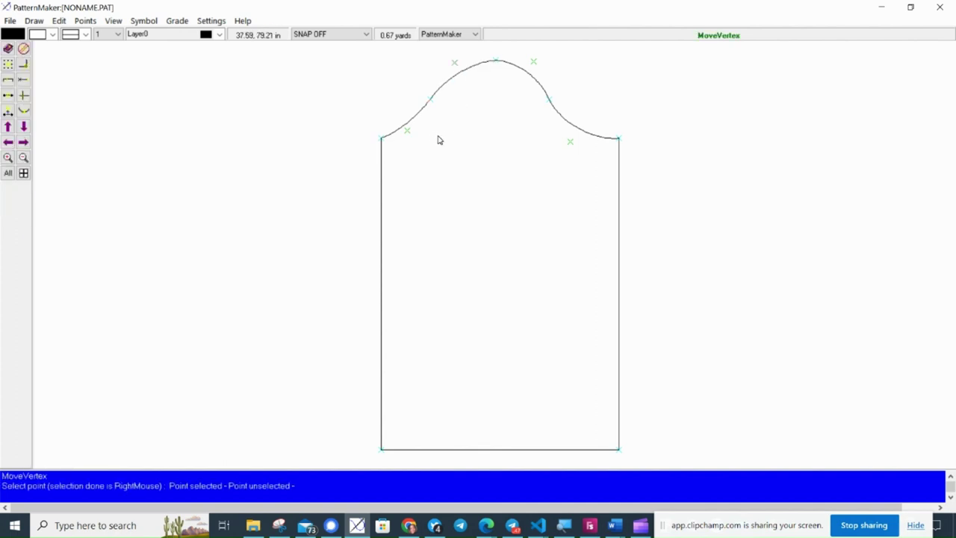
click(440, 141)
right_click(440, 141)
click(440, 141)
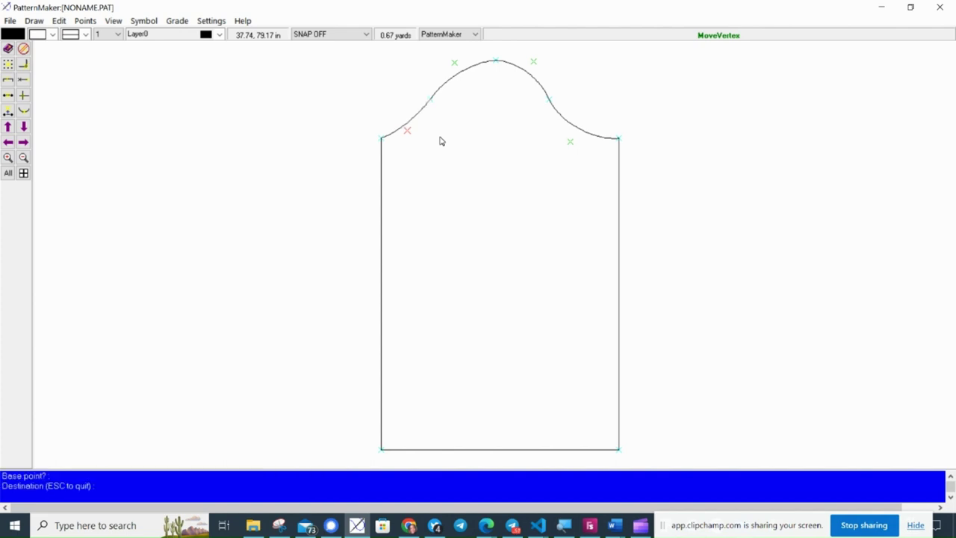
click(441, 140)
key(Escape)
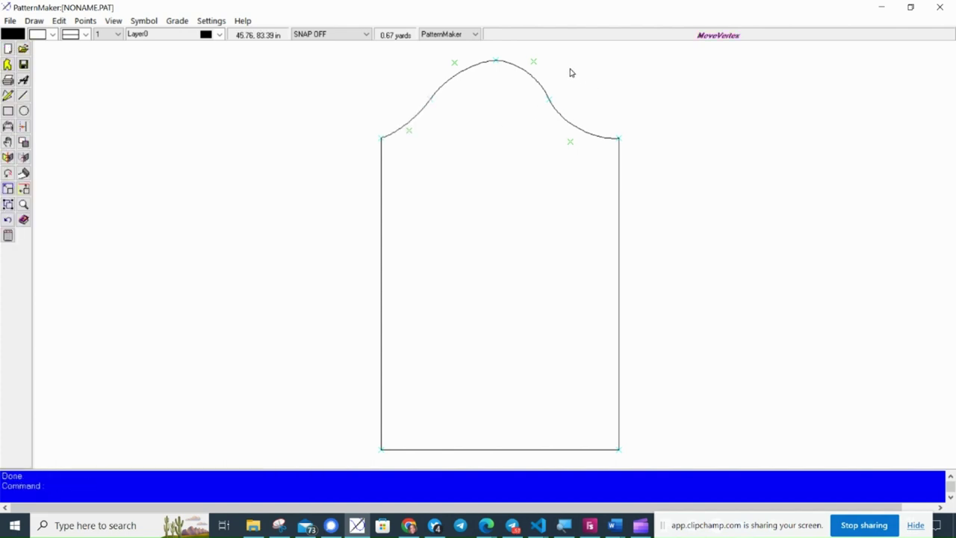
Step: Lower the upper-right control point toward the crown and shift the upper-left point slightly right
key(Return)
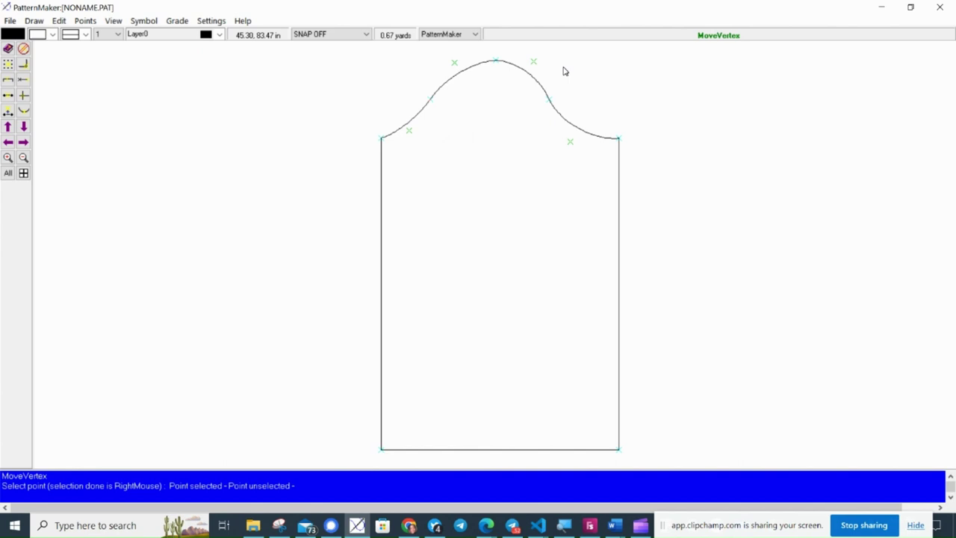
click(564, 71)
right_click(563, 70)
click(561, 69)
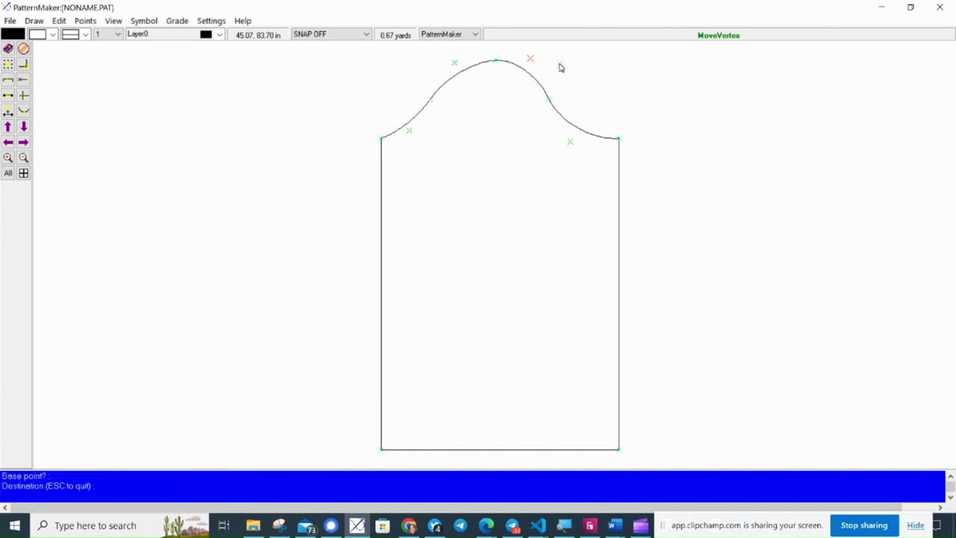
click(560, 68)
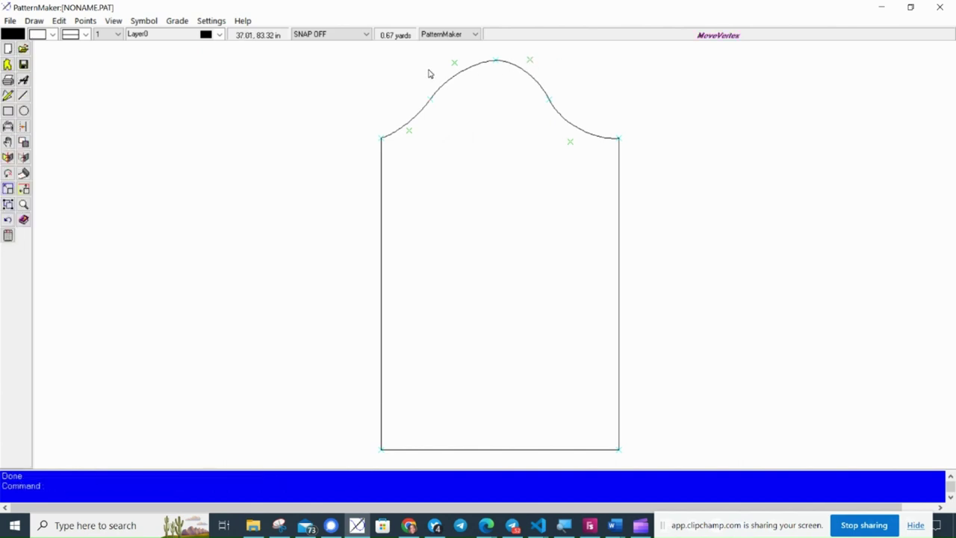
key(Return)
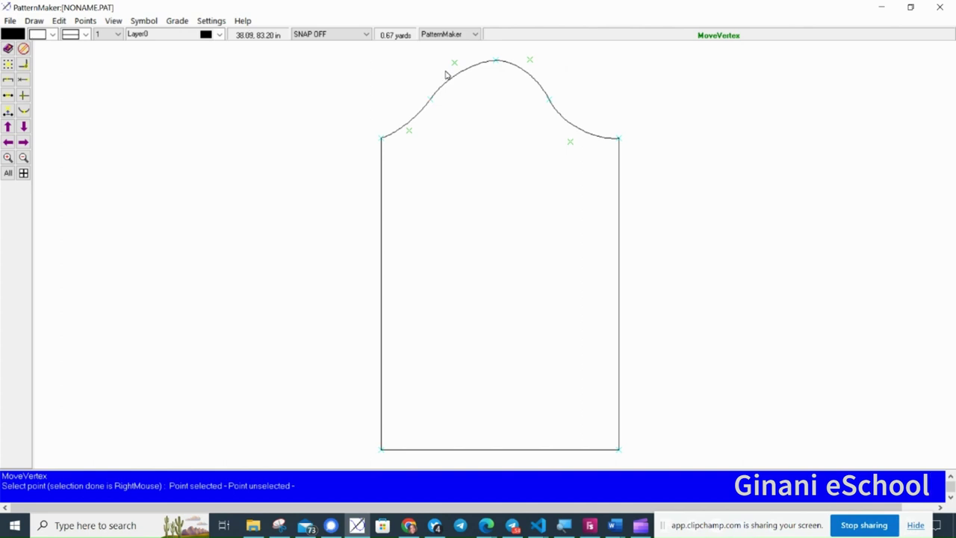
click(446, 74)
right_click(447, 74)
click(448, 74)
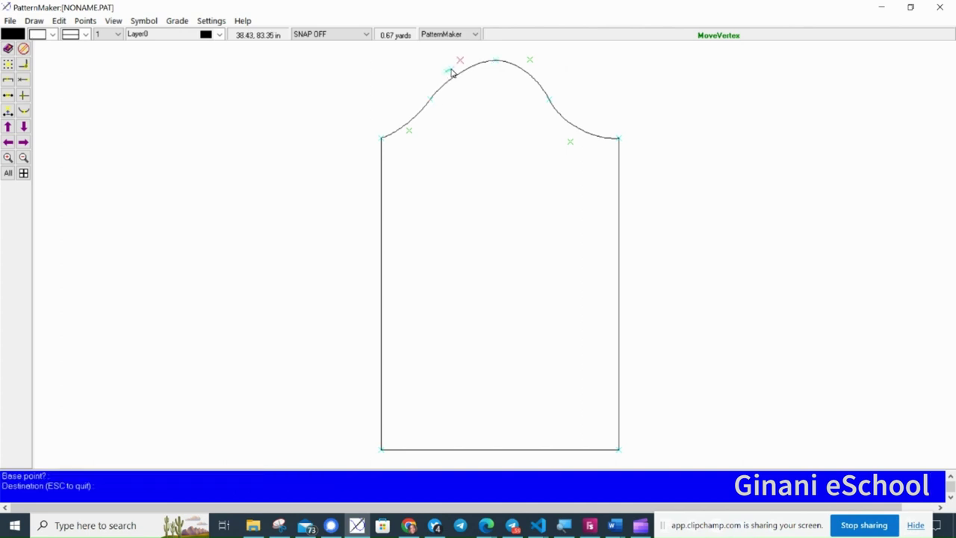
click(451, 71)
Step: Readjust the upper-right control point and move the lower-right point down and to the right
key(Return)
click(535, 59)
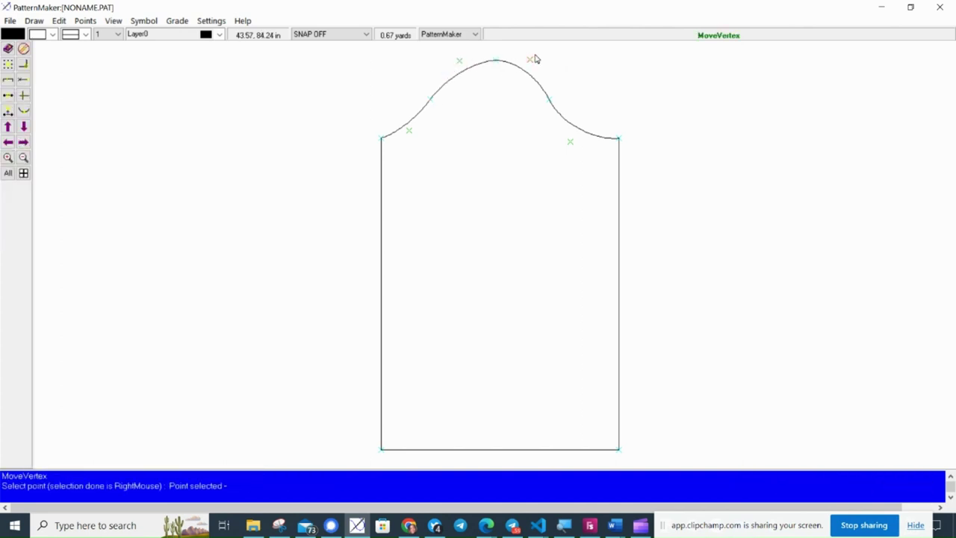
right_click(534, 59)
click(534, 59)
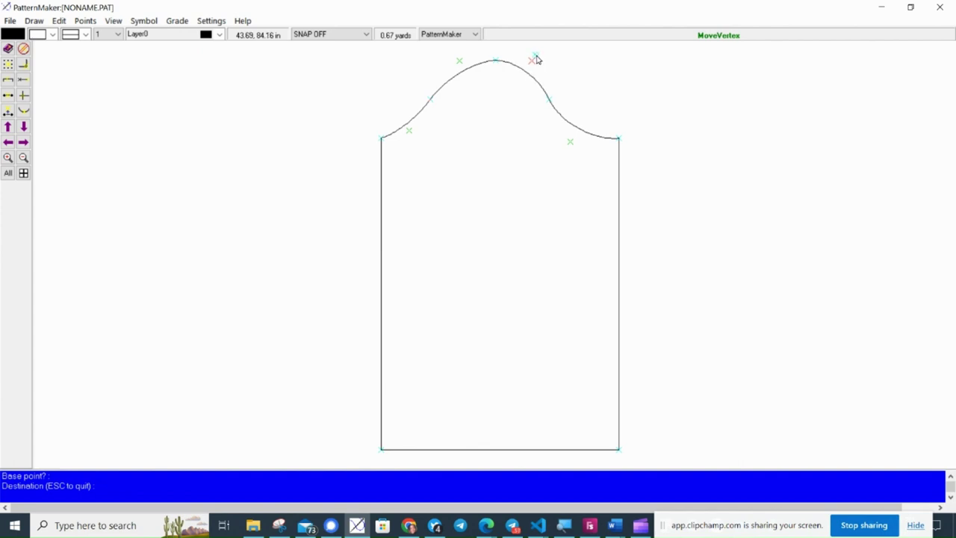
click(536, 59)
key(Return)
click(579, 151)
right_click(578, 151)
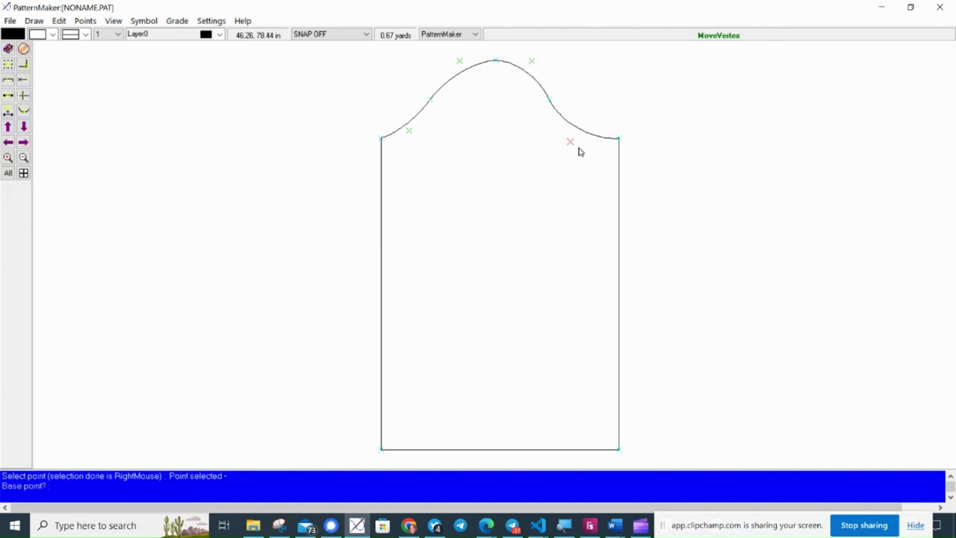
click(580, 152)
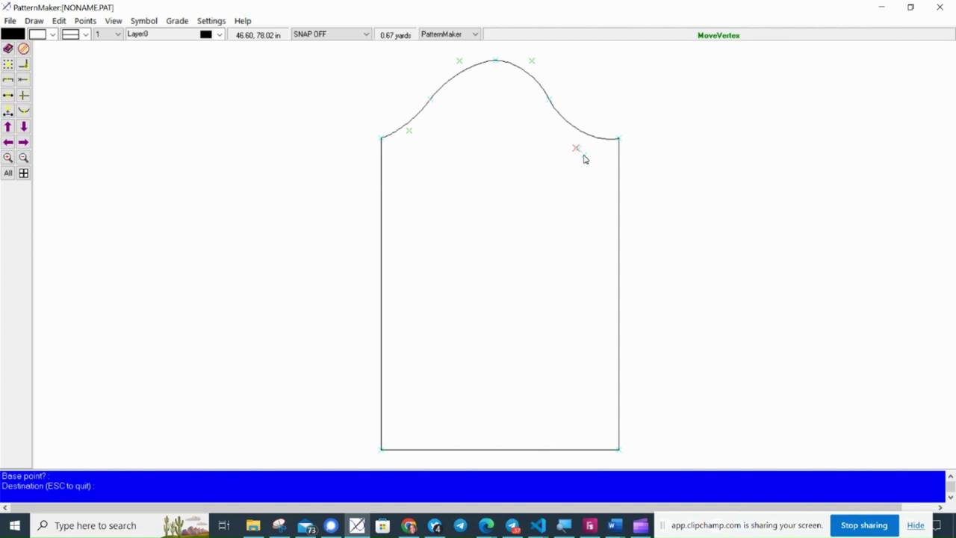
click(585, 157)
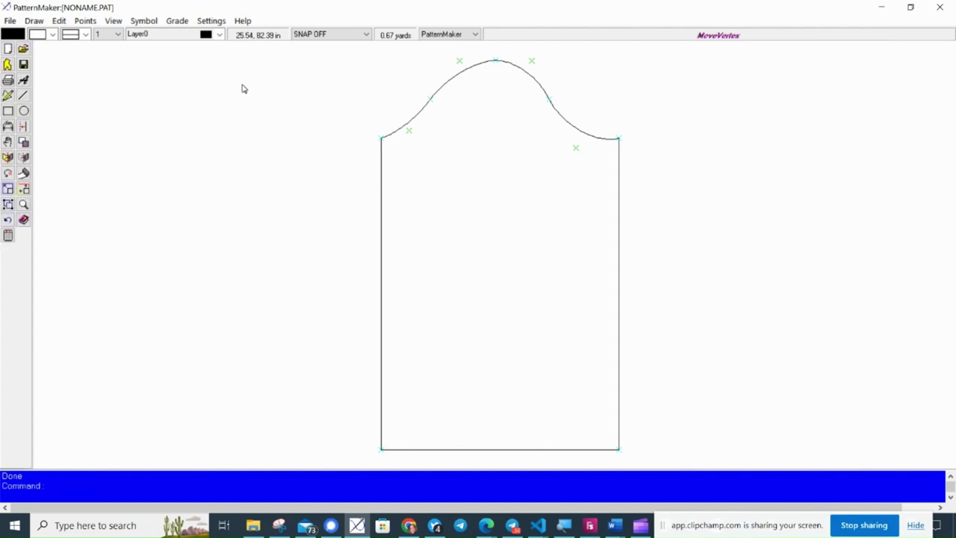
Step: Add single notches at the sleeve cap's crown and on the right cap curve
click(81, 22)
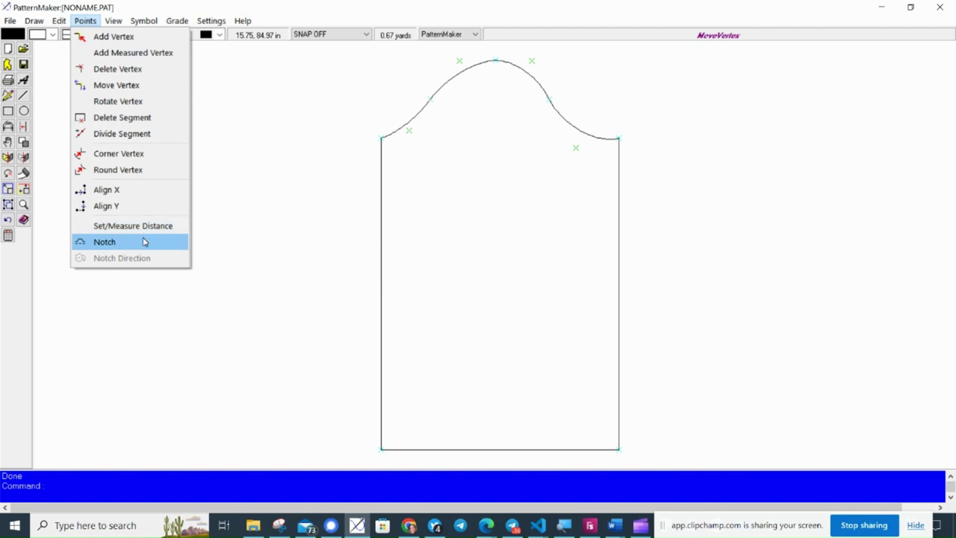
click(105, 241)
click(498, 65)
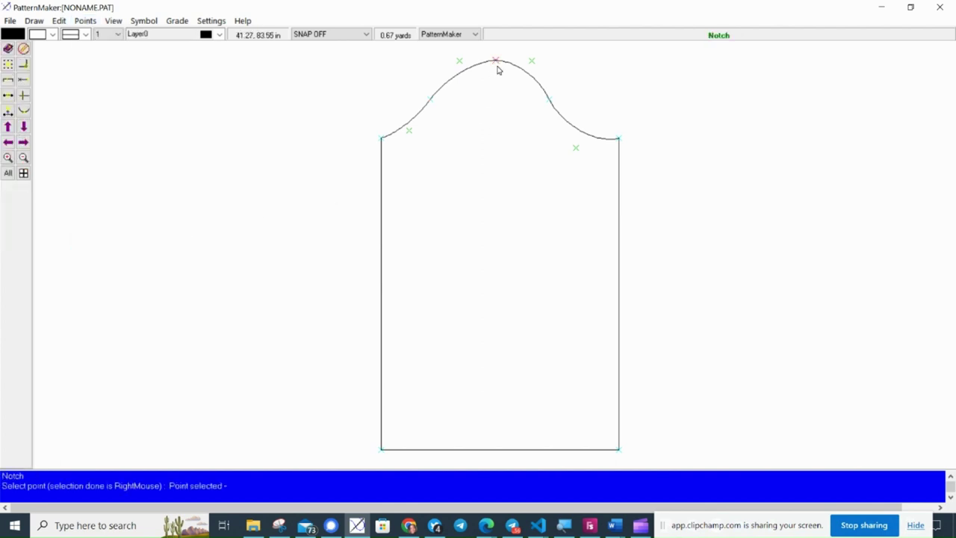
right_click(497, 66)
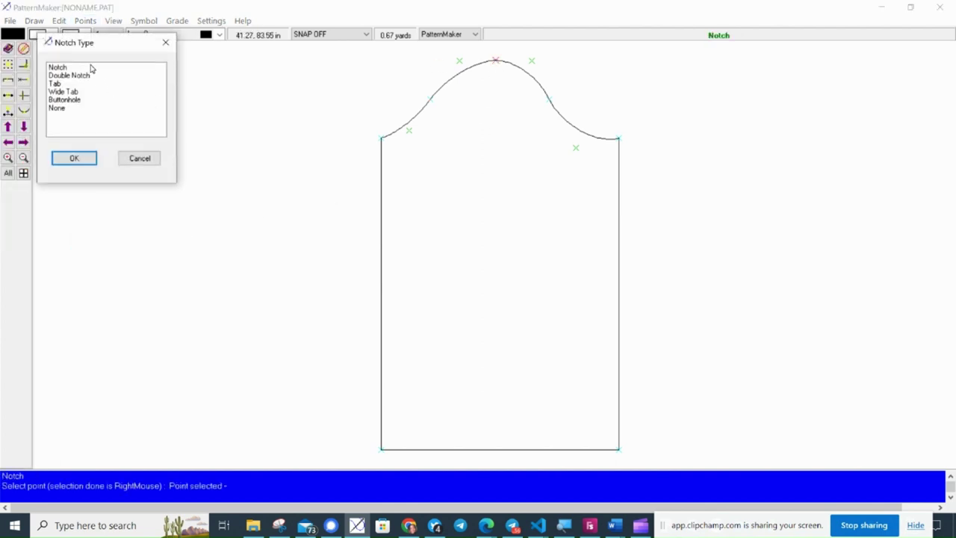
click(91, 67)
click(76, 158)
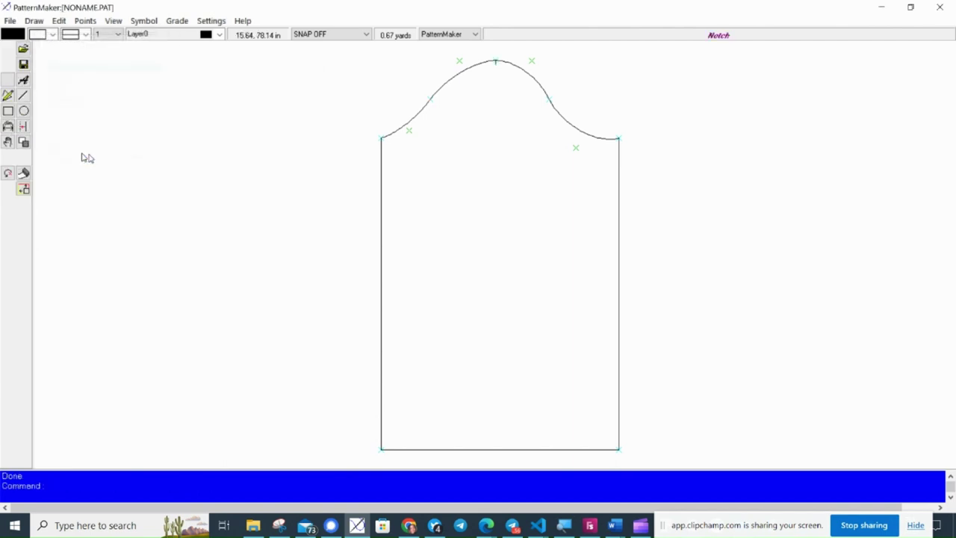
key(Return)
click(536, 109)
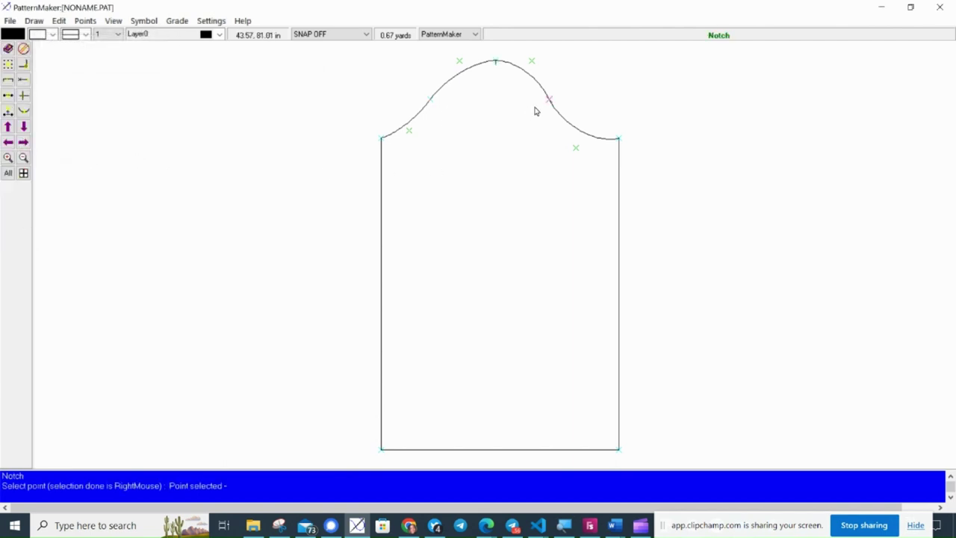
right_click(535, 109)
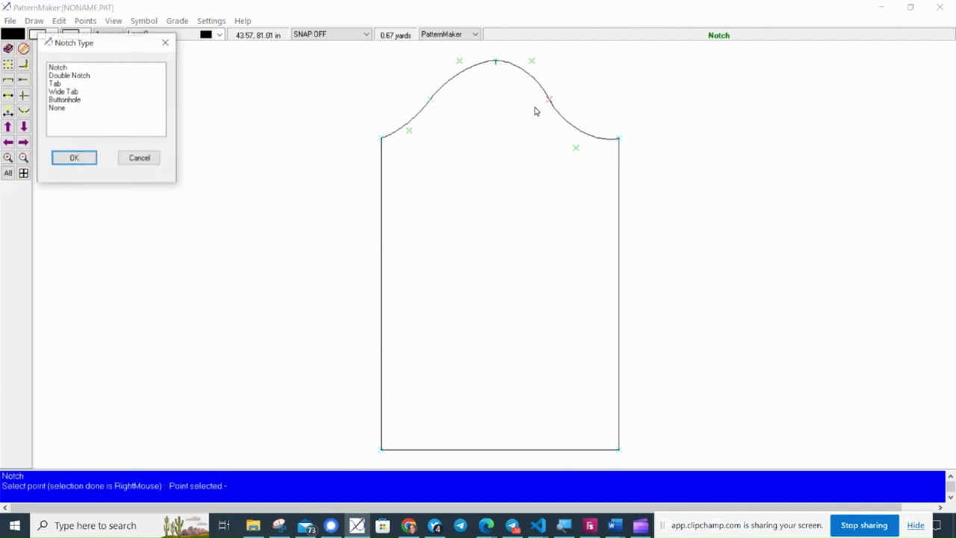
click(107, 69)
click(85, 157)
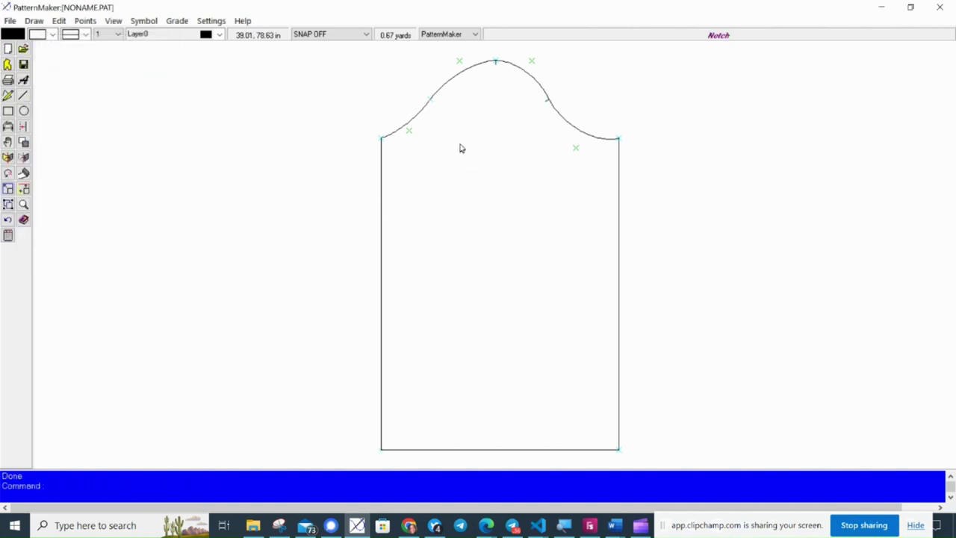
Step: Add a double notch on the left cap curve
key(Return)
click(440, 112)
right_click(439, 111)
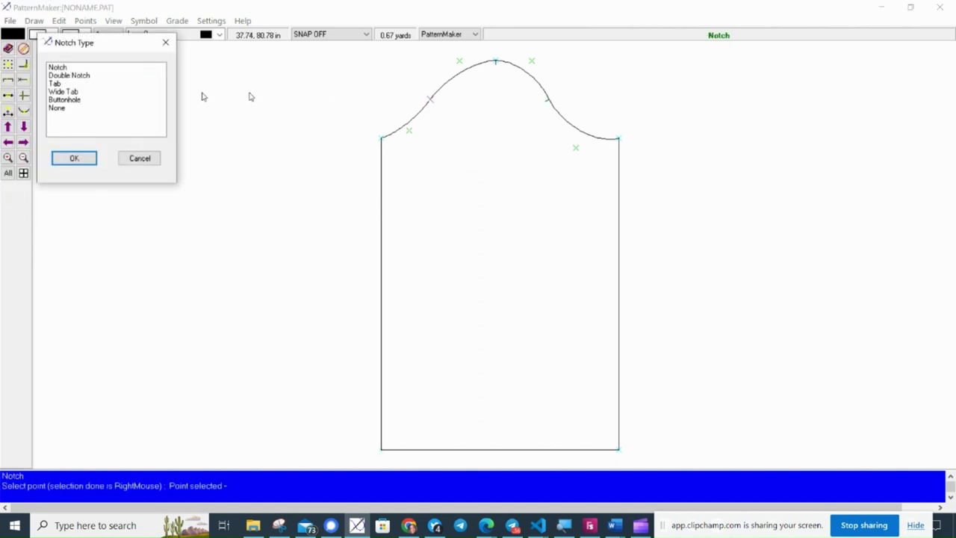
click(88, 77)
click(82, 157)
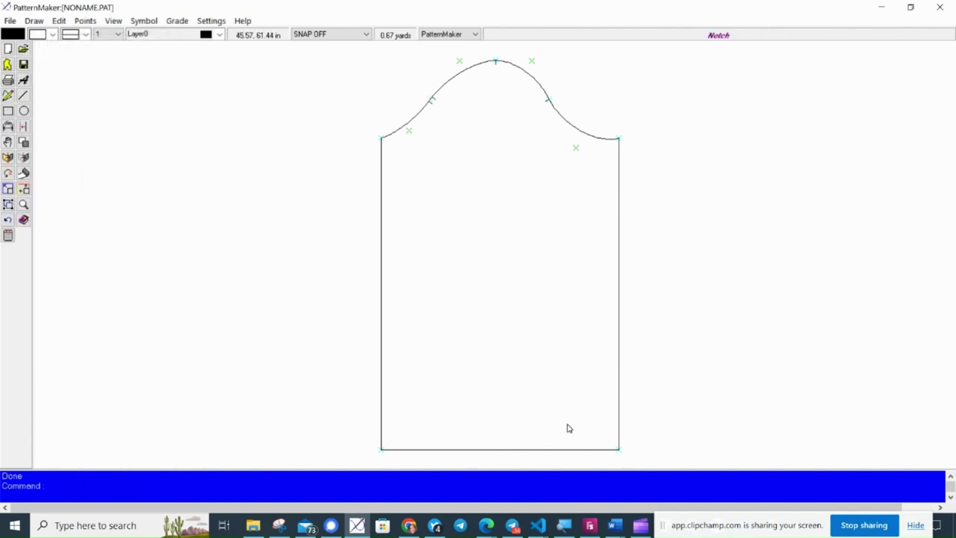
Step: Add a vertex at the bottom edge's midpoint using midpoint snapping
click(90, 23)
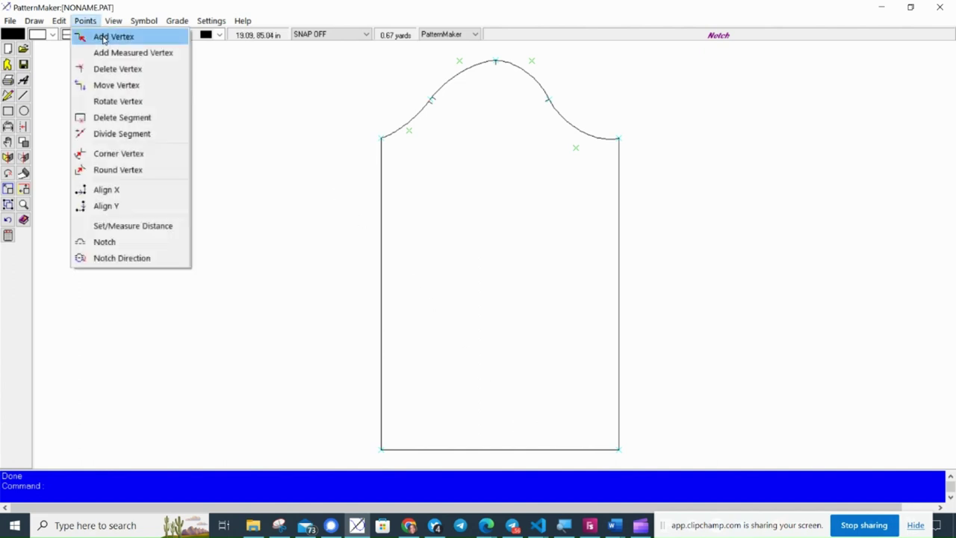
click(104, 37)
click(331, 34)
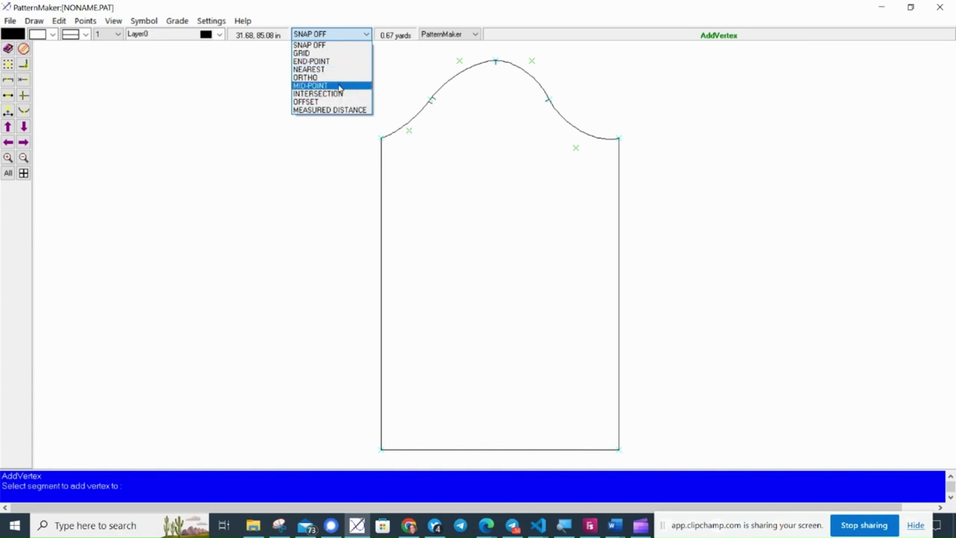
click(340, 85)
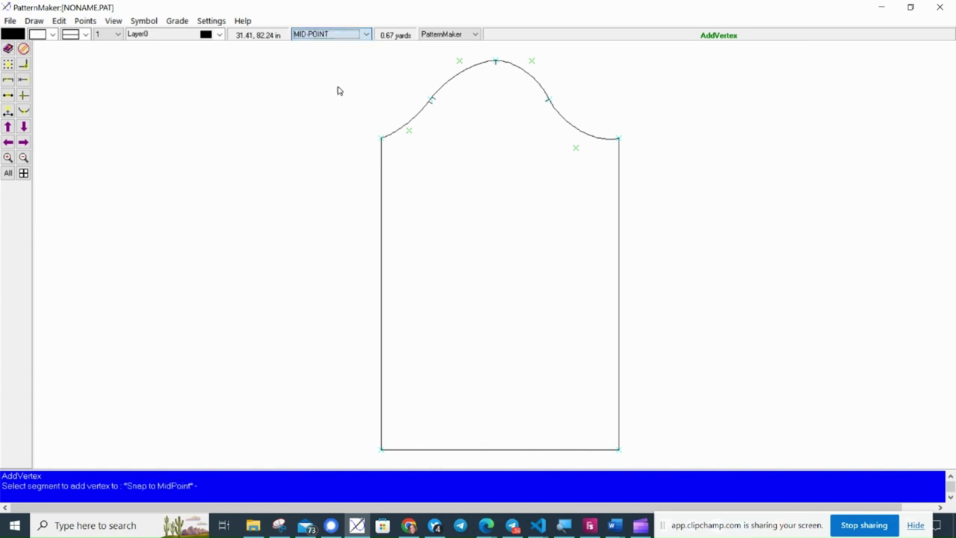
click(510, 458)
click(510, 457)
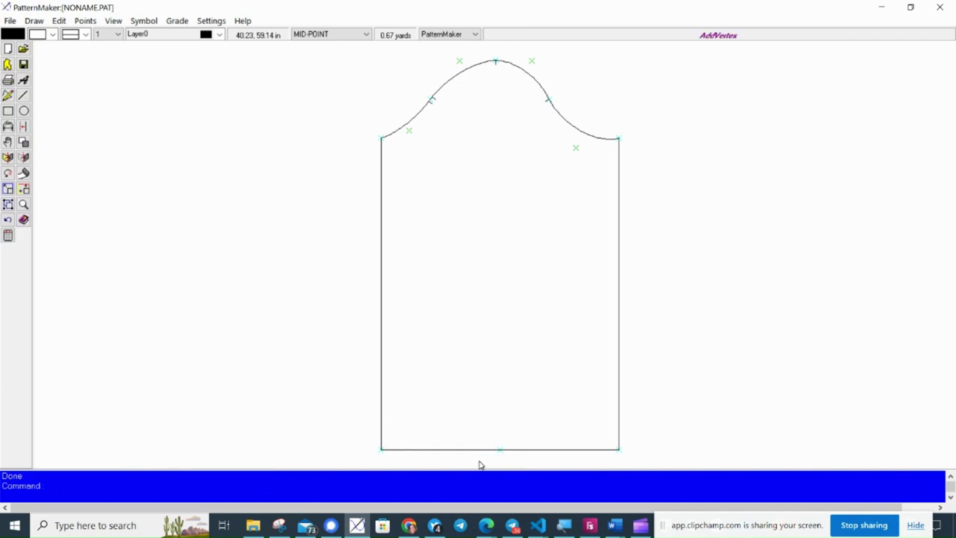
Step: With snapping off, use Align X to place the bottom midpoint directly beneath the cap apex
click(85, 20)
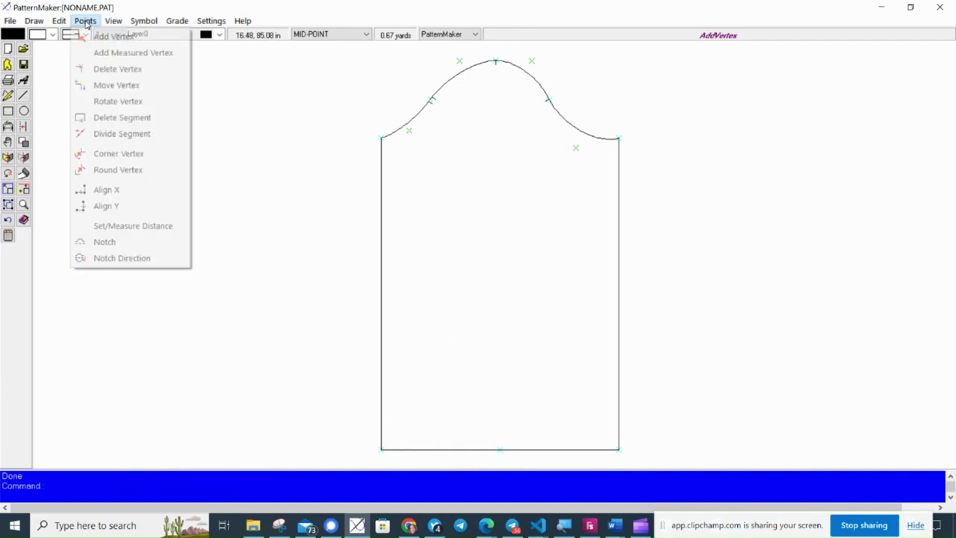
click(121, 191)
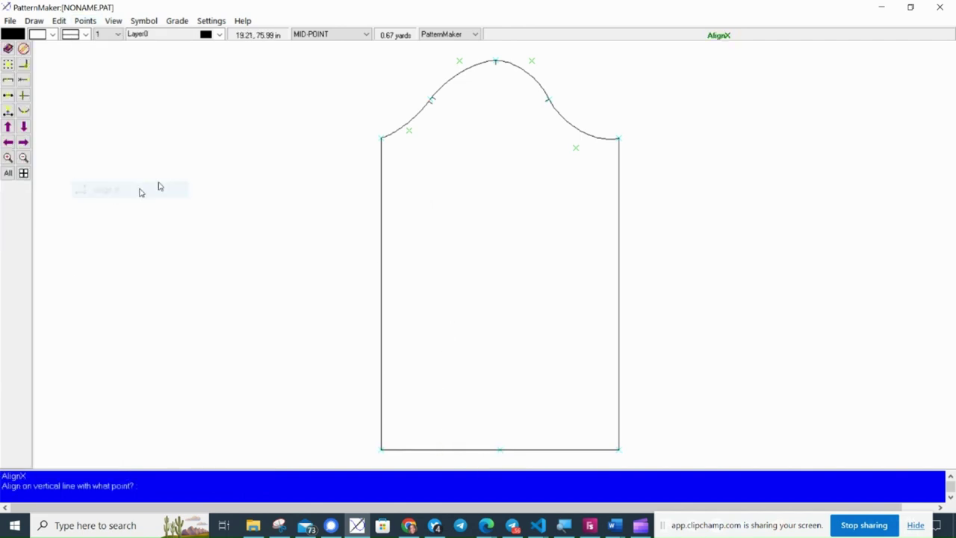
click(326, 35)
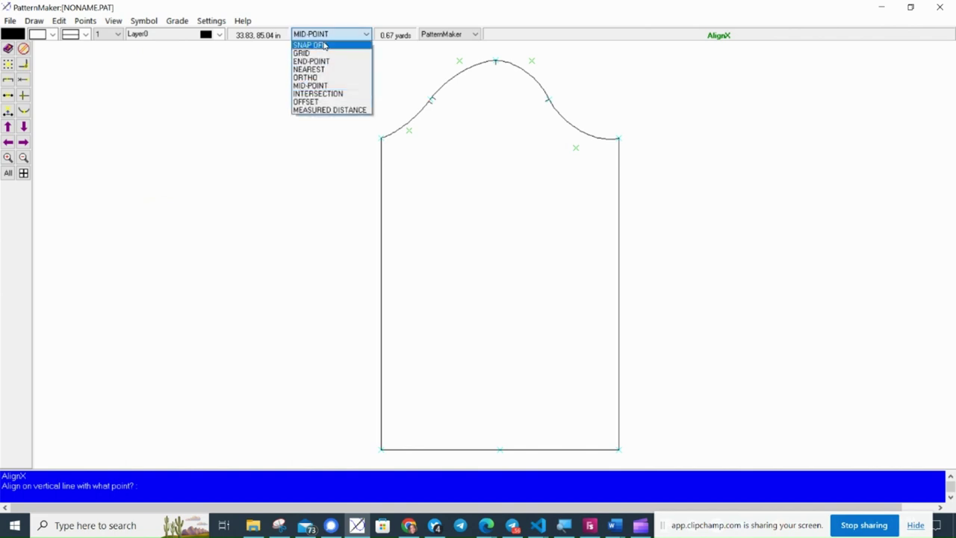
click(324, 45)
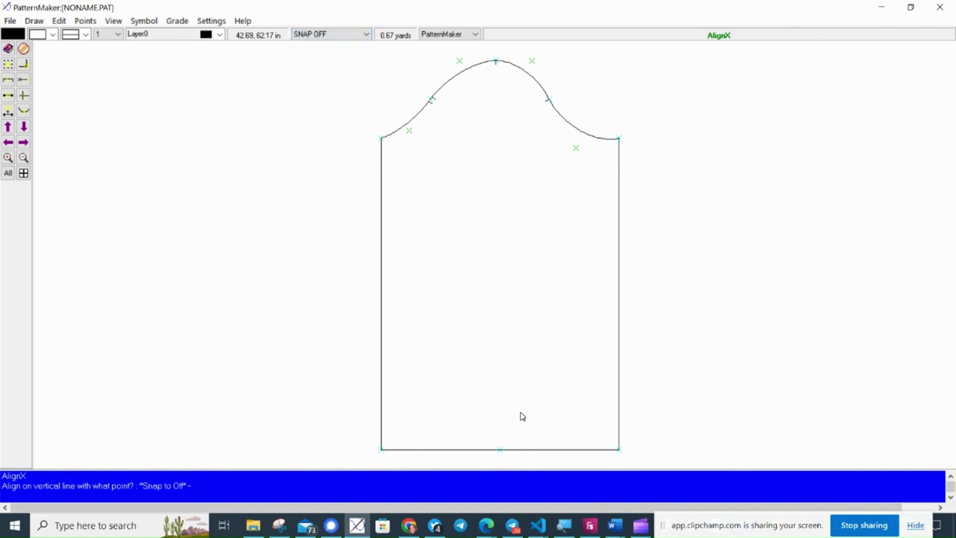
click(499, 72)
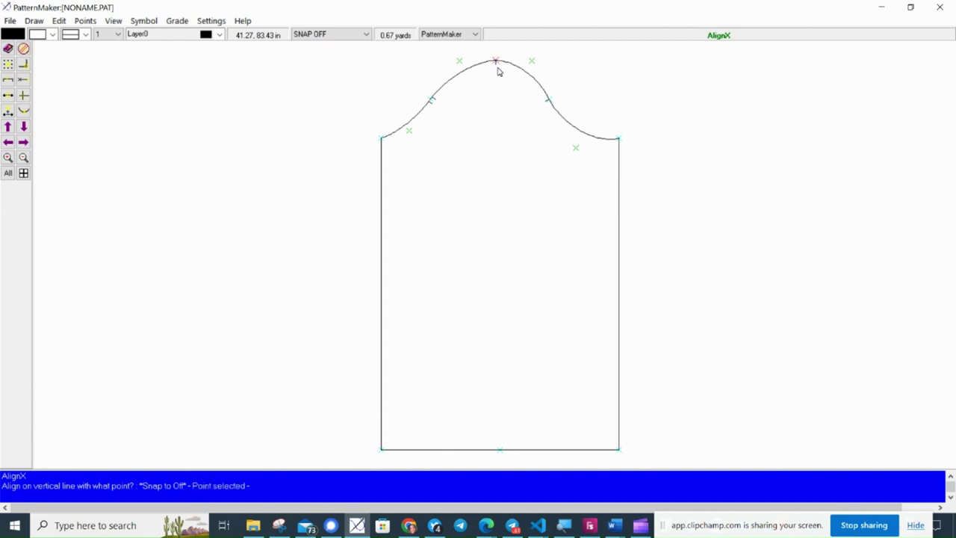
right_click(499, 70)
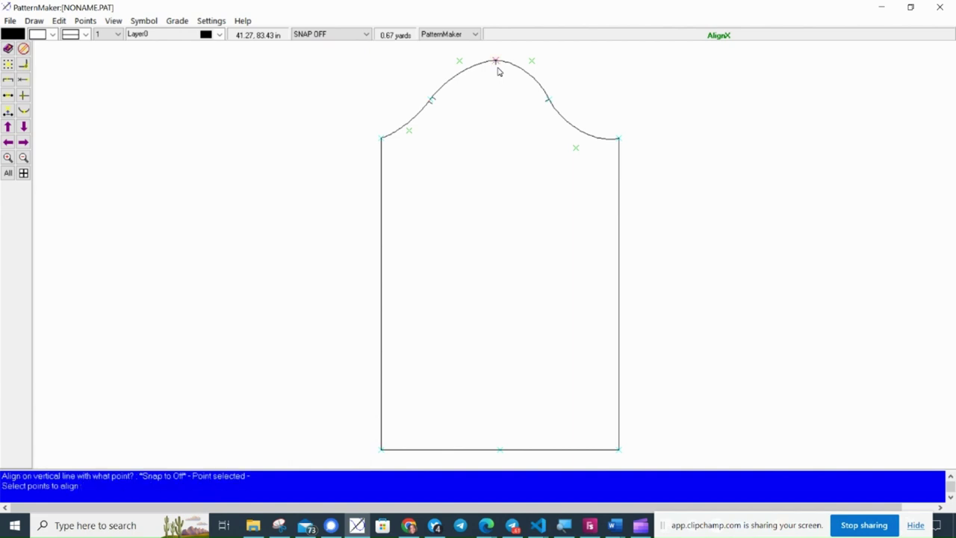
click(503, 403)
right_click(502, 403)
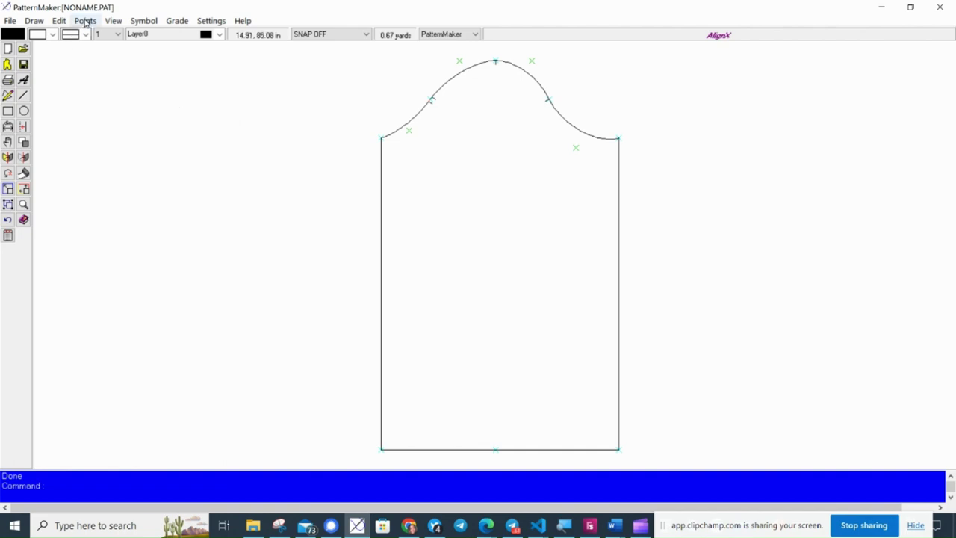
Step: Draw a line with end-point snap from the cap apex to the bottom-edge midpoint as the grain line
click(23, 96)
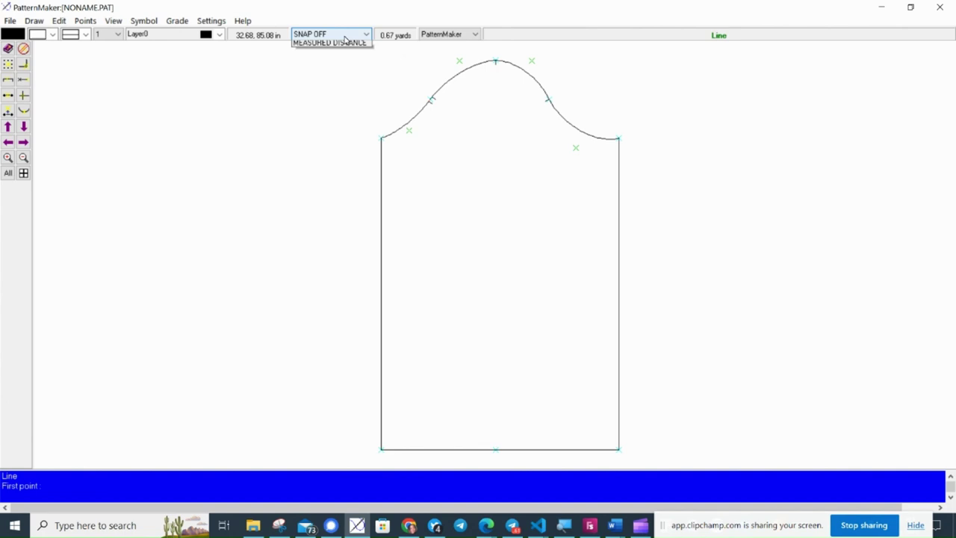
click(343, 61)
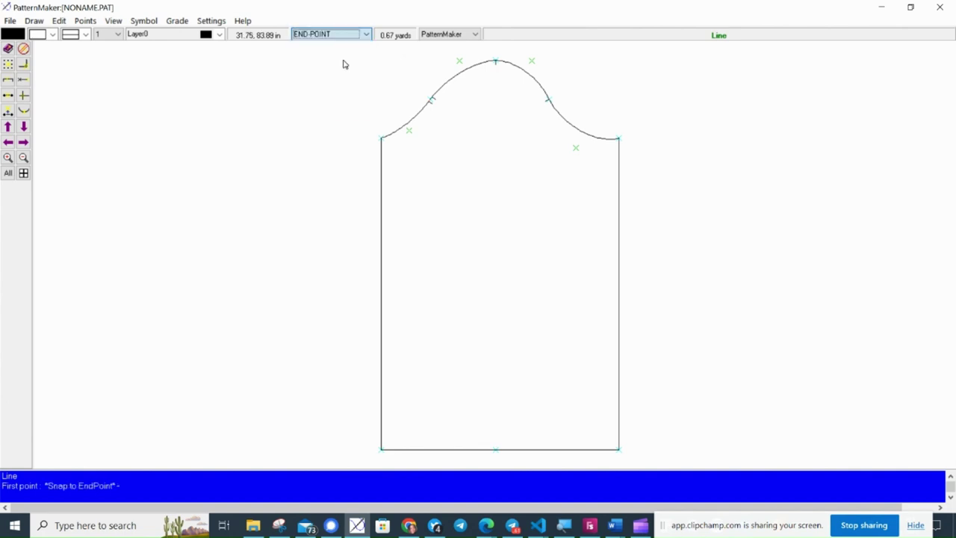
click(502, 64)
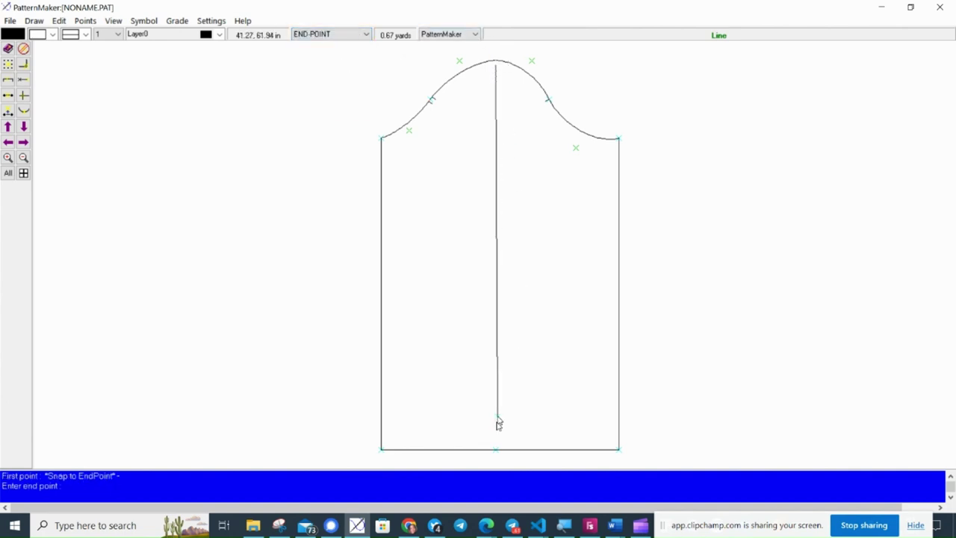
click(496, 451)
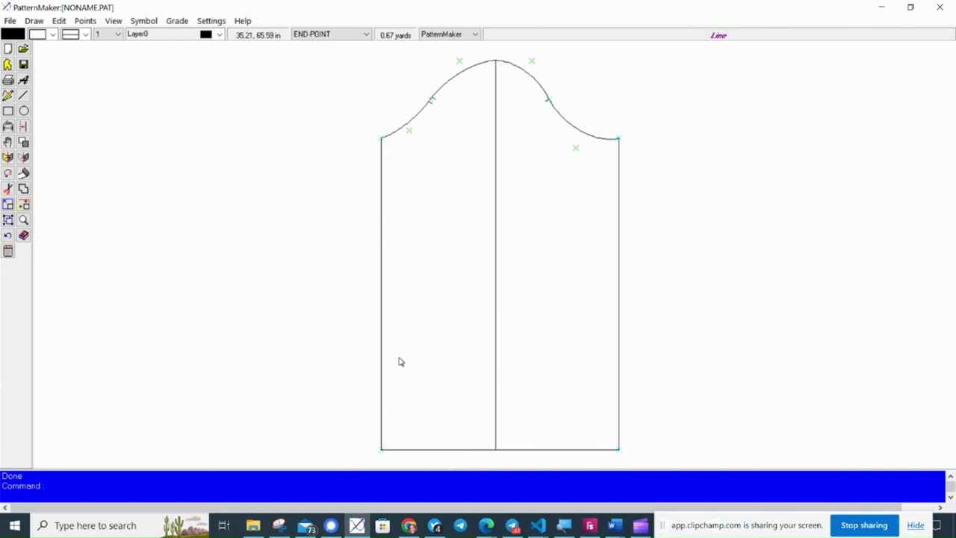
Step: Use Divide Segment to split the bottom-left and bottom-right hem halves into 4 parts each
click(86, 21)
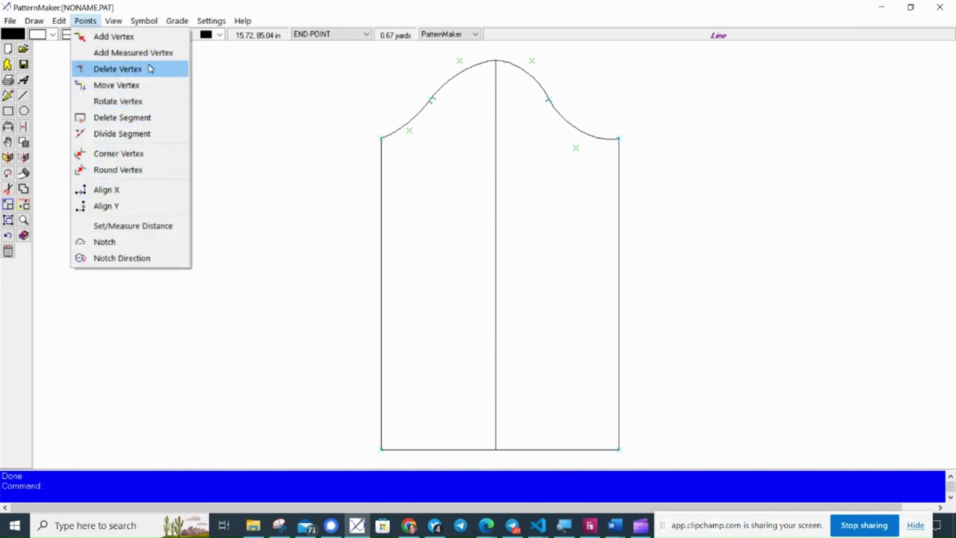
click(156, 136)
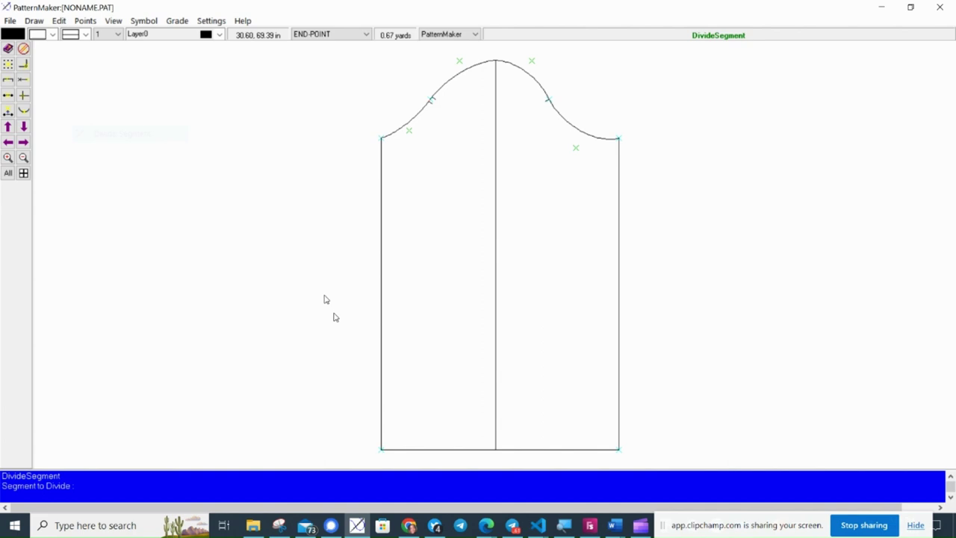
click(450, 447)
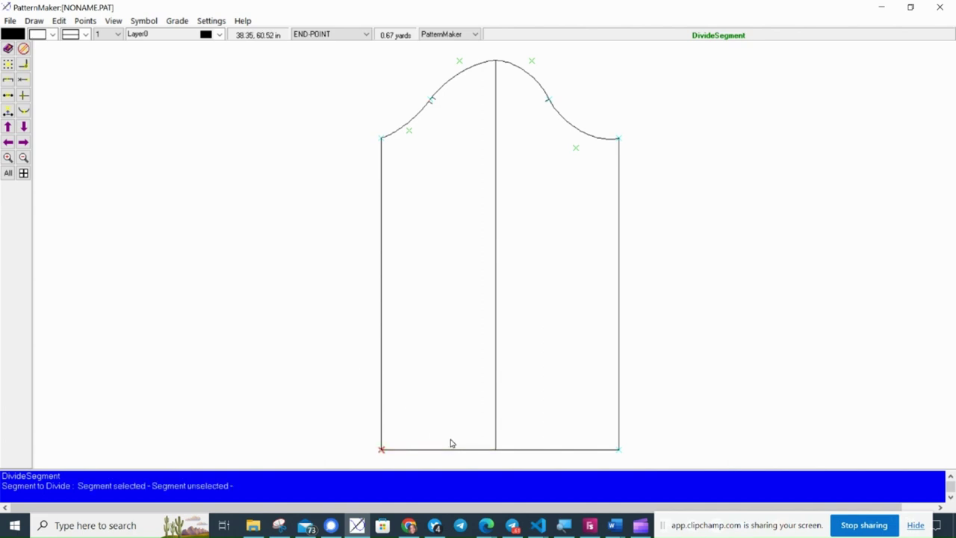
click(451, 447)
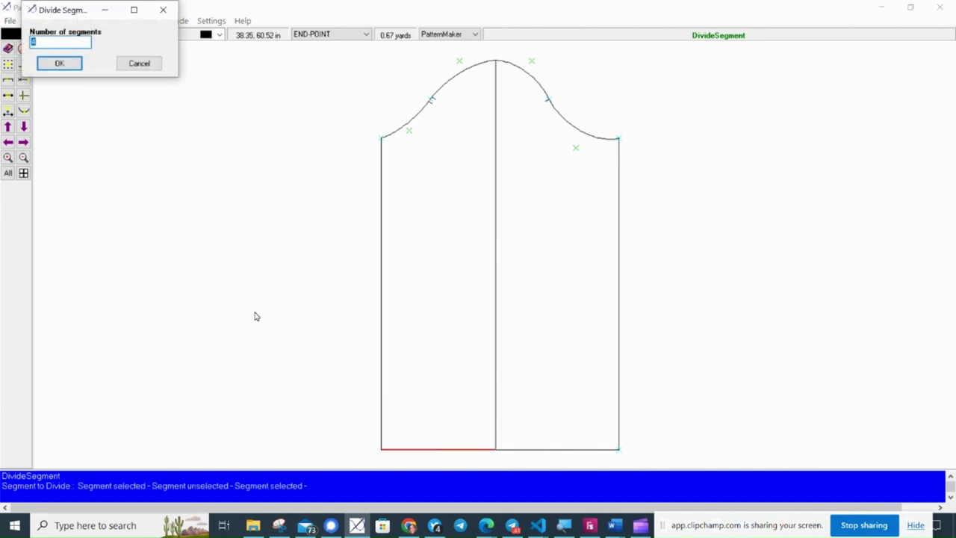
key(Return)
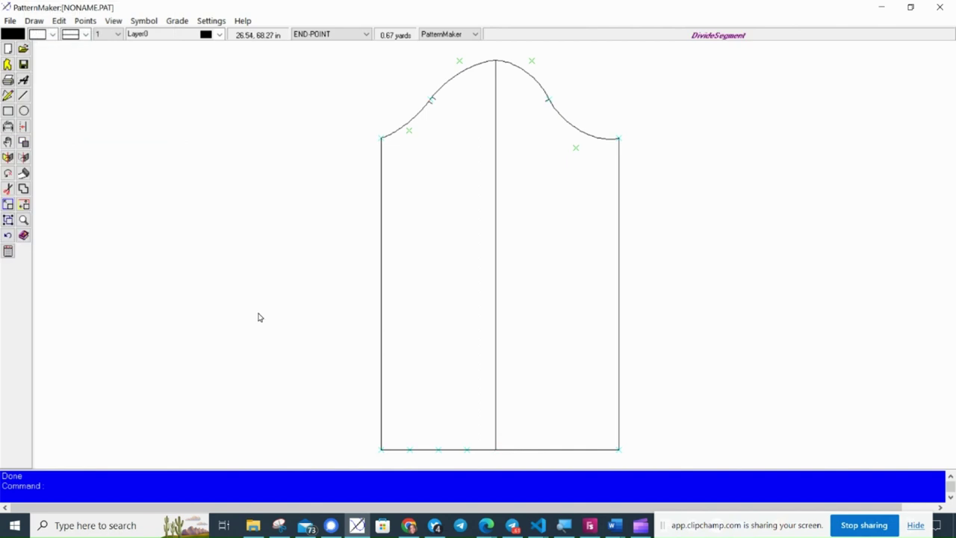
key(Return)
click(569, 447)
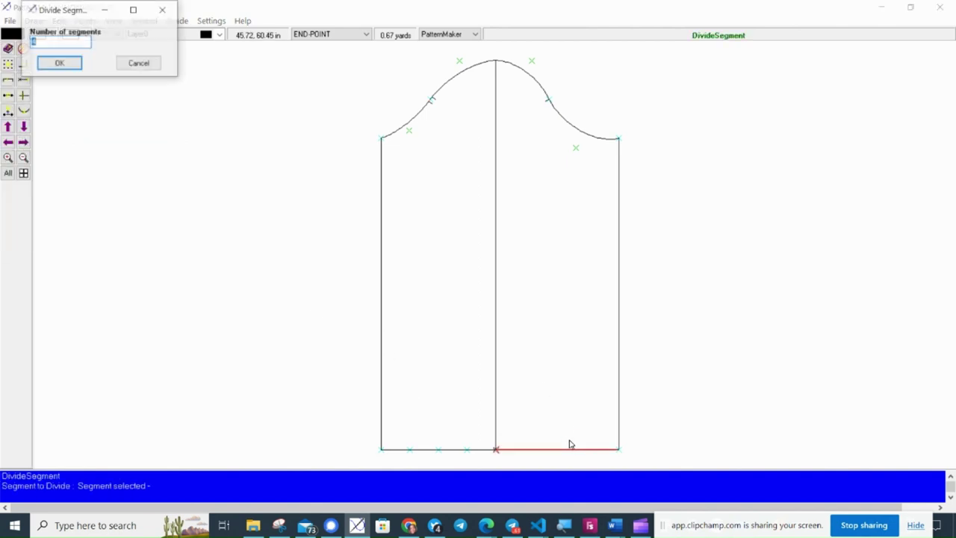
click(75, 64)
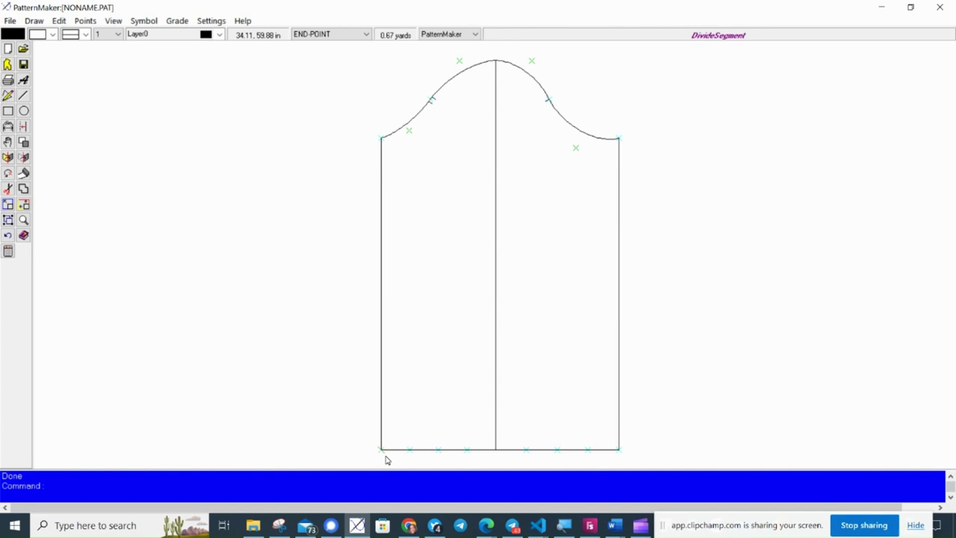
Step: Delete the bottom-right and bottom-left corner vertices of the sleeve
click(85, 21)
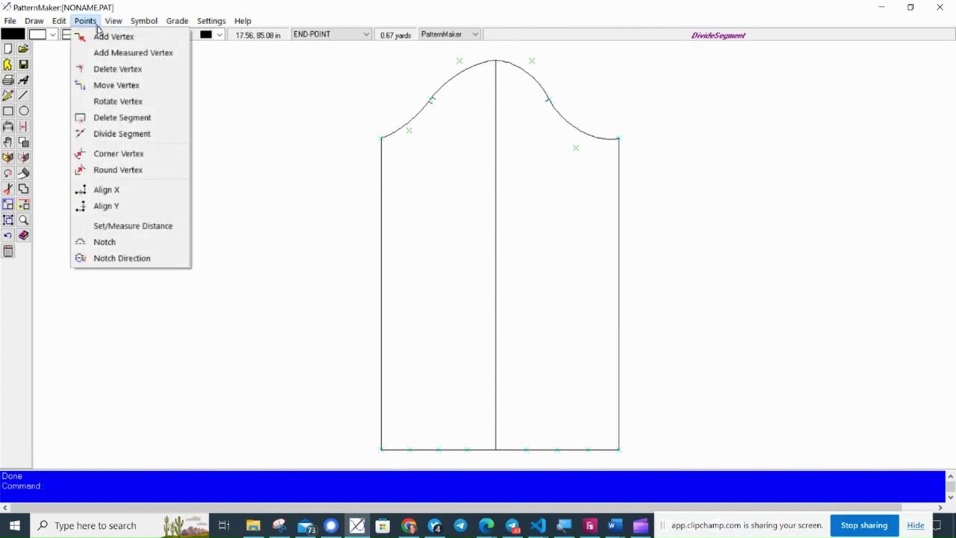
click(139, 72)
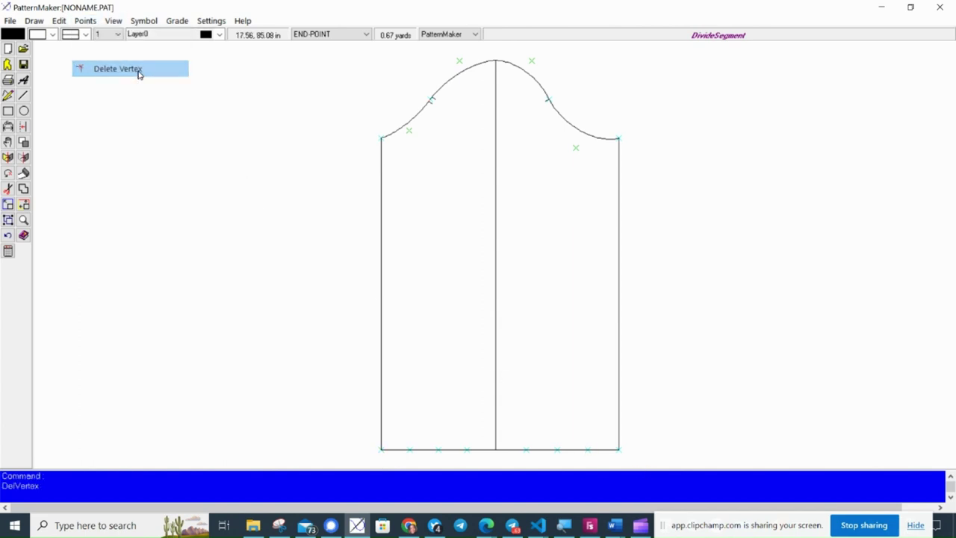
click(633, 455)
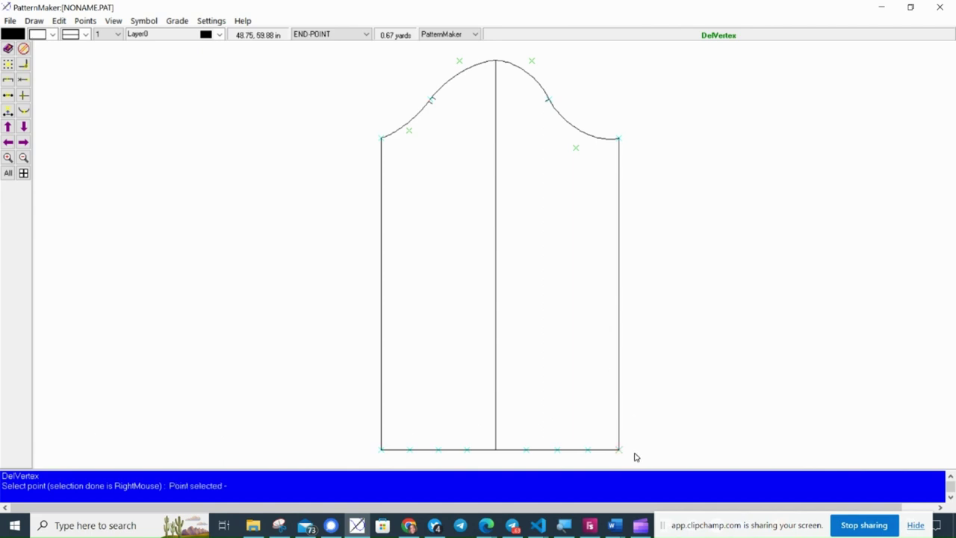
click(383, 456)
right_click(384, 459)
right_click(384, 459)
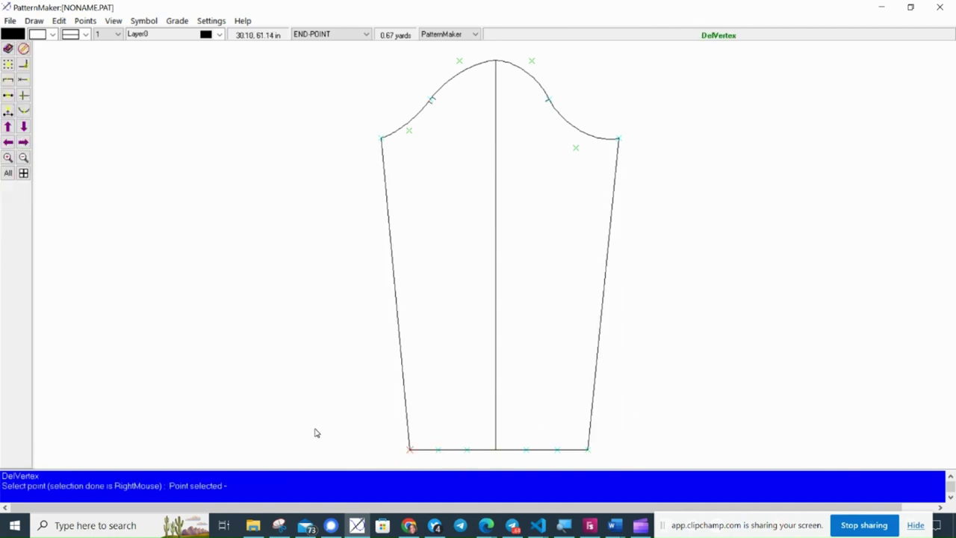
right_click(307, 427)
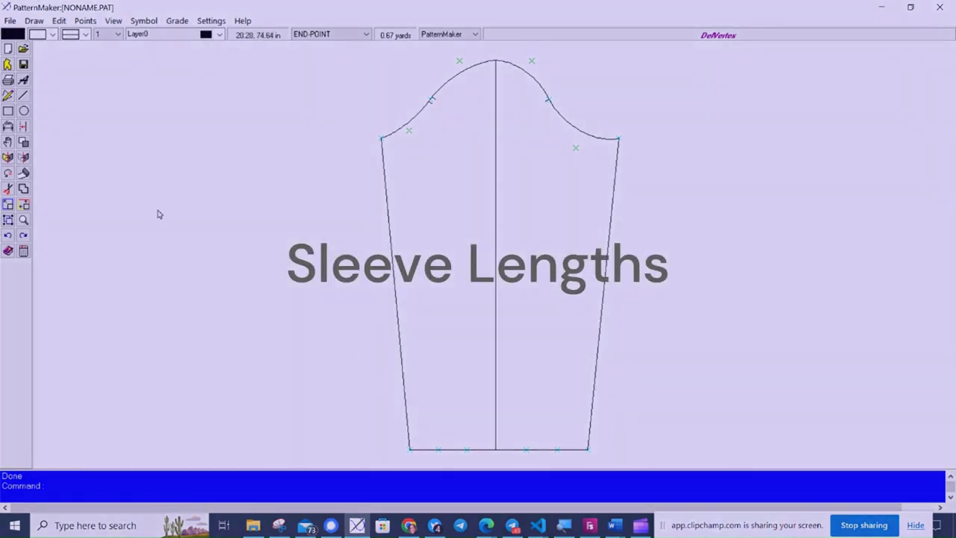
Step: Add vertices at the midpoints of the left and right side seams using midpoint snapping
click(85, 22)
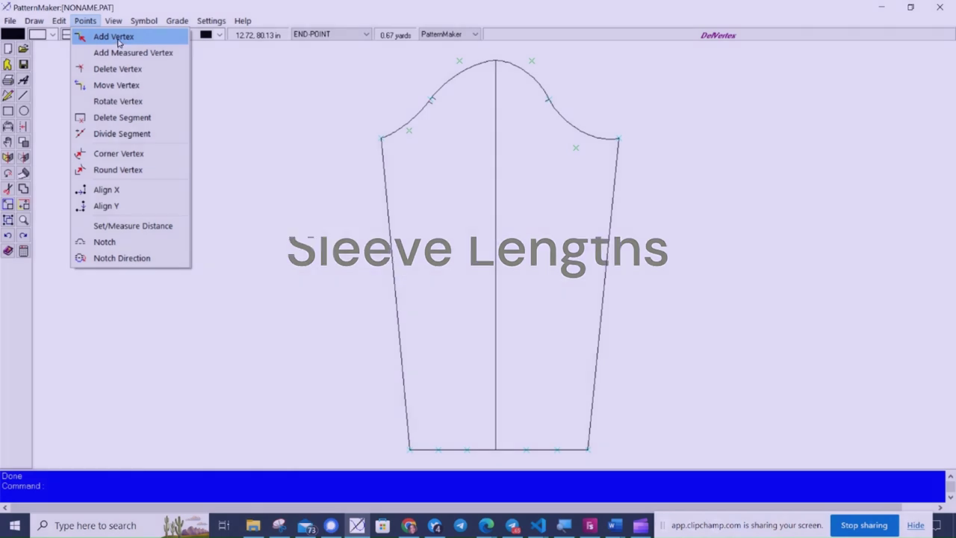
click(118, 36)
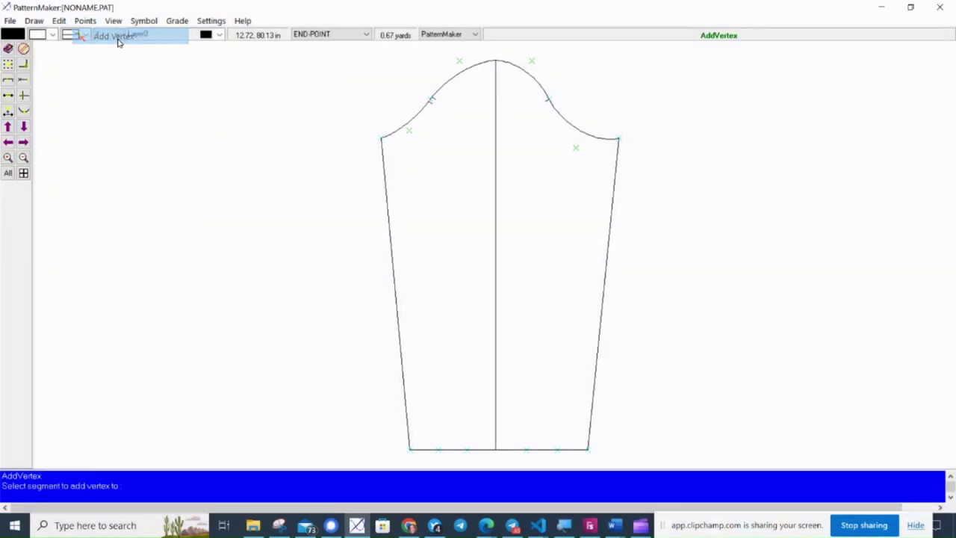
click(342, 35)
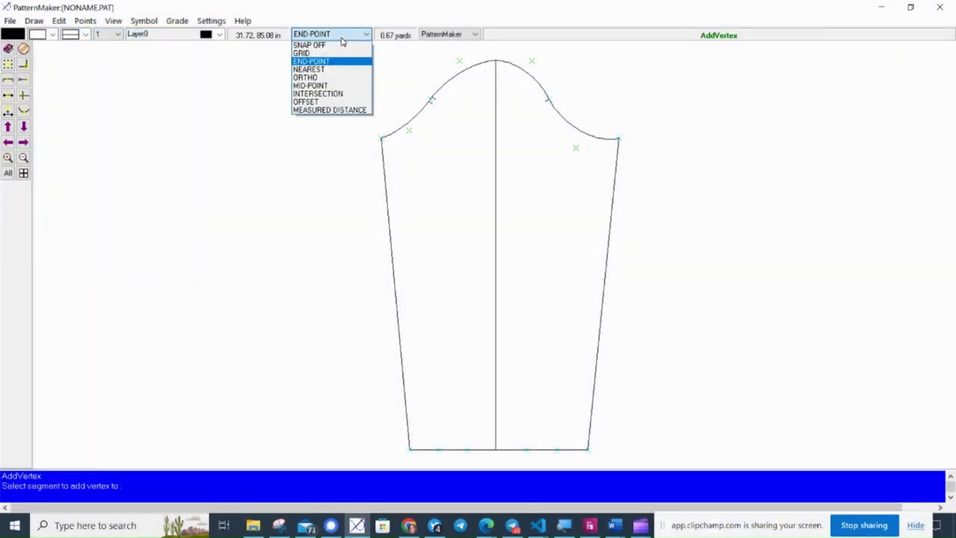
click(349, 85)
click(440, 294)
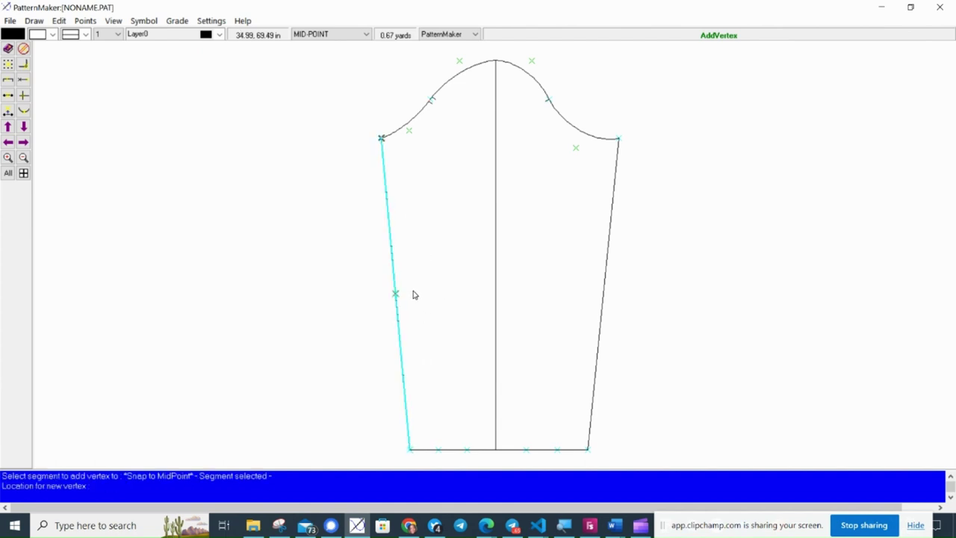
click(415, 294)
click(631, 316)
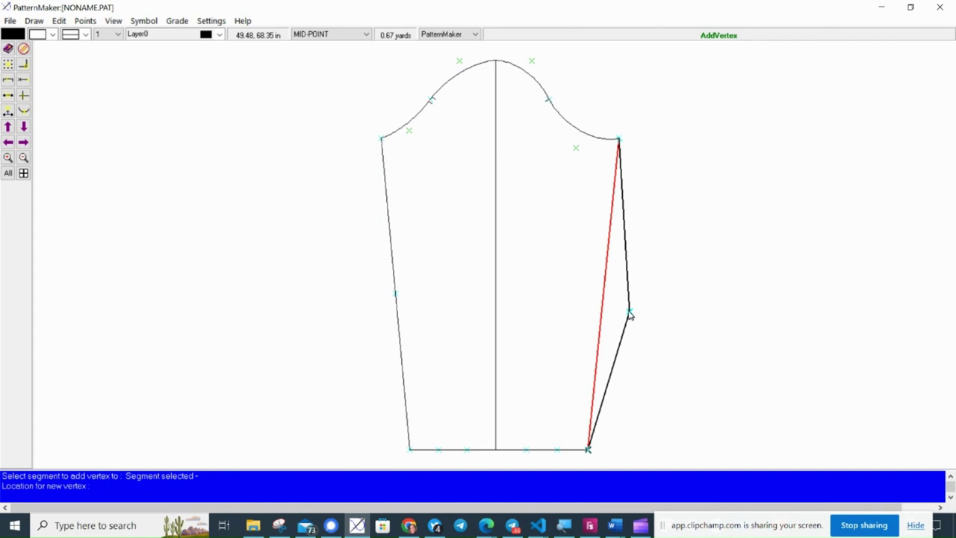
click(612, 312)
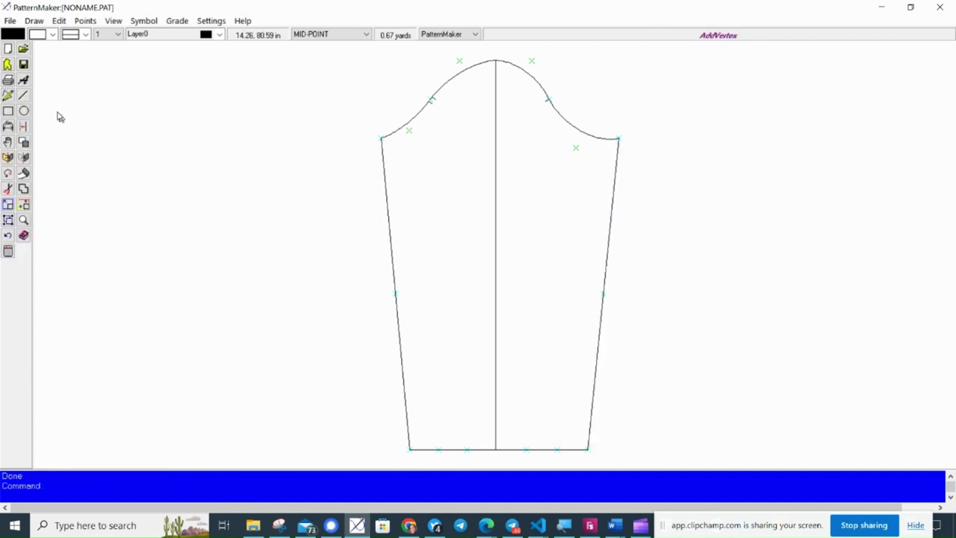
Step: Add measured vertices on the upper left and right side seams
click(86, 22)
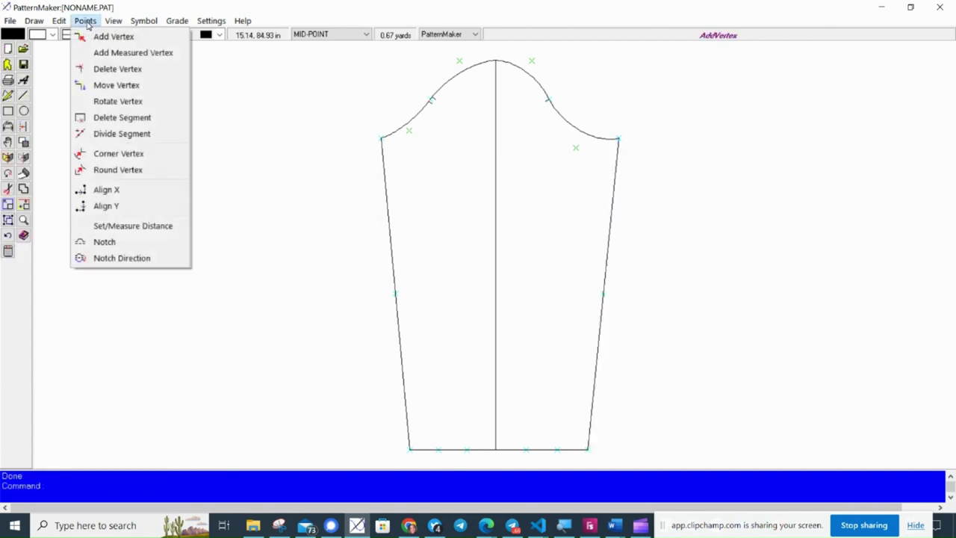
click(125, 53)
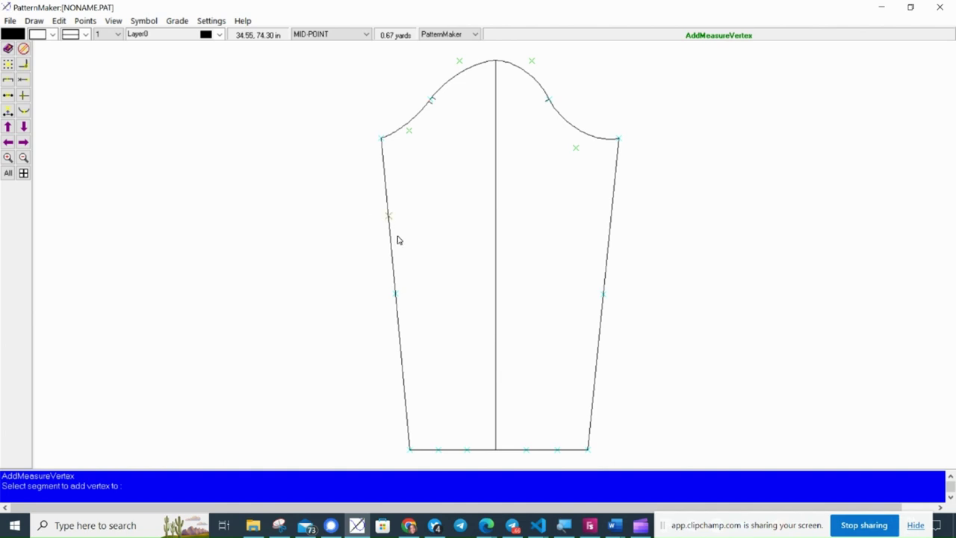
click(398, 240)
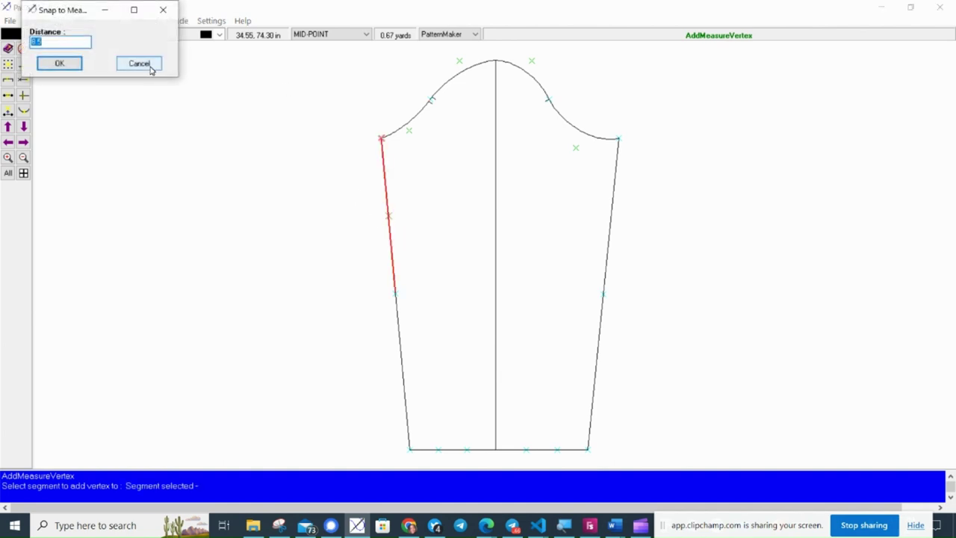
click(82, 65)
click(665, 228)
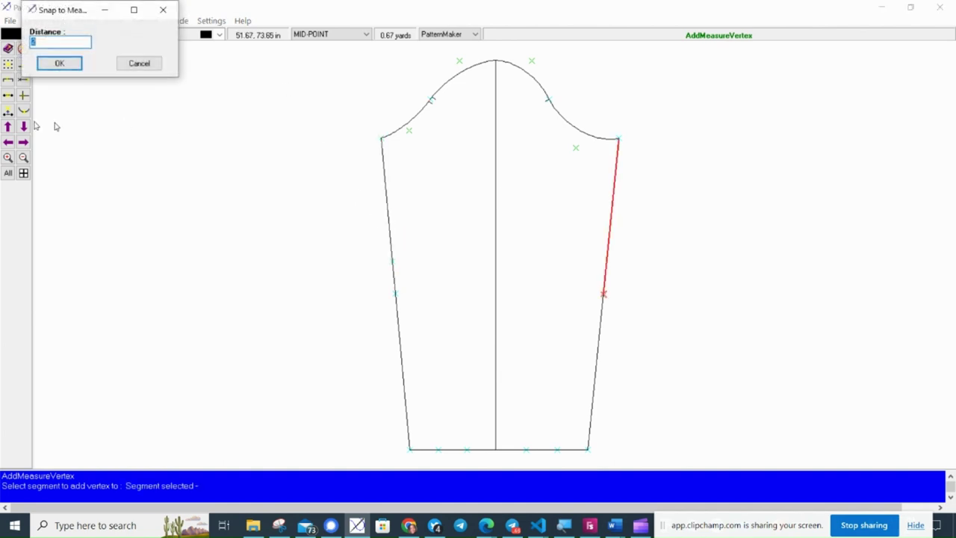
click(59, 64)
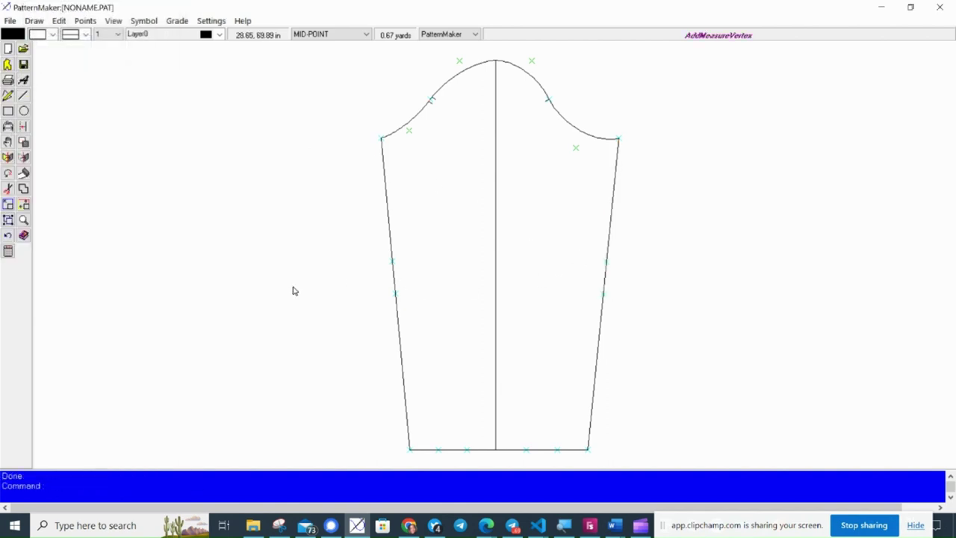
Step: With snapping off, delete the extra lower points on both side seams
click(85, 20)
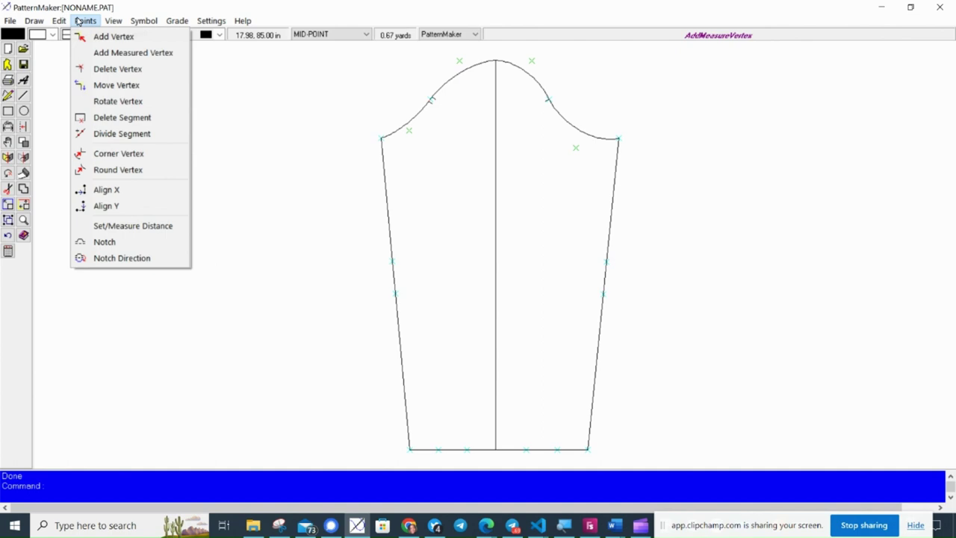
click(118, 68)
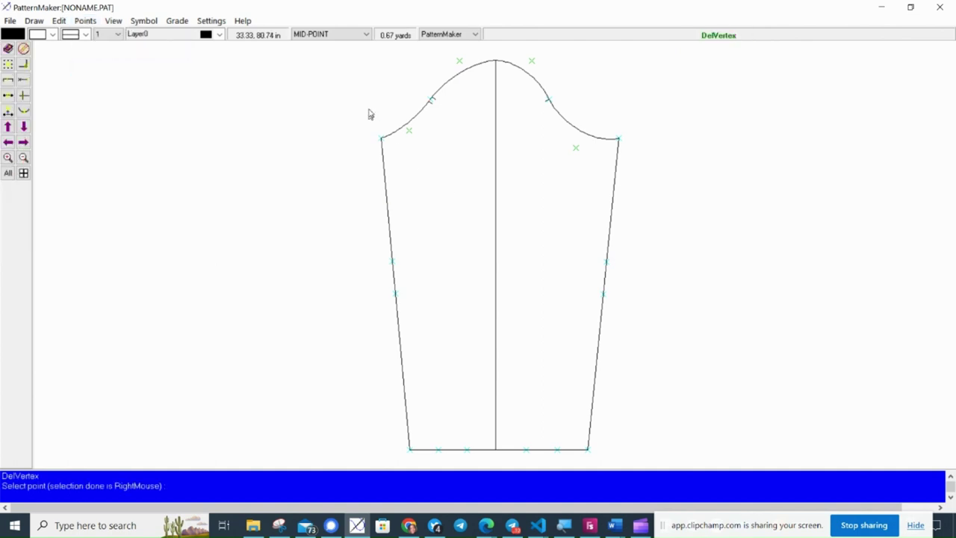
click(353, 36)
click(336, 48)
click(410, 313)
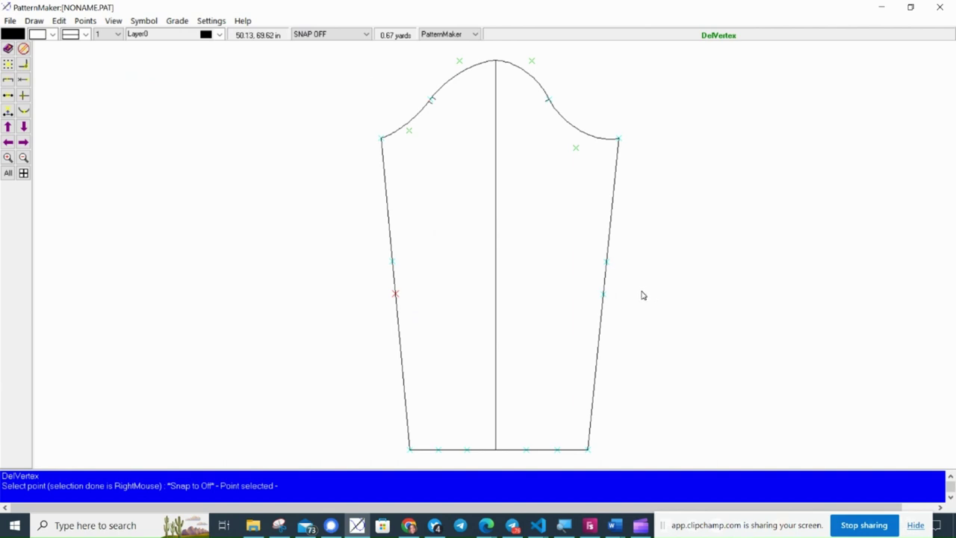
click(641, 293)
right_click(641, 291)
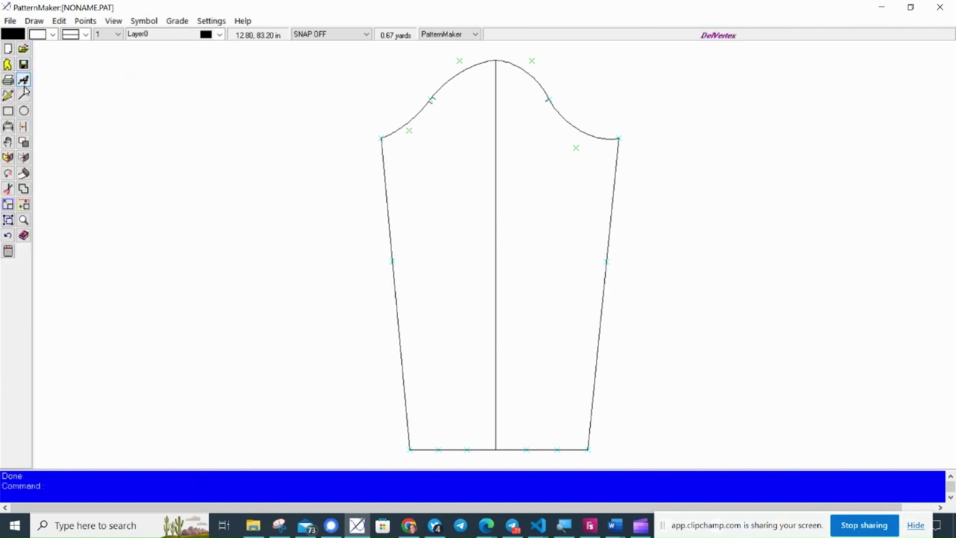
Step: Draw the first horizontal line between matching side-seam points using end-point snap
click(23, 96)
click(319, 35)
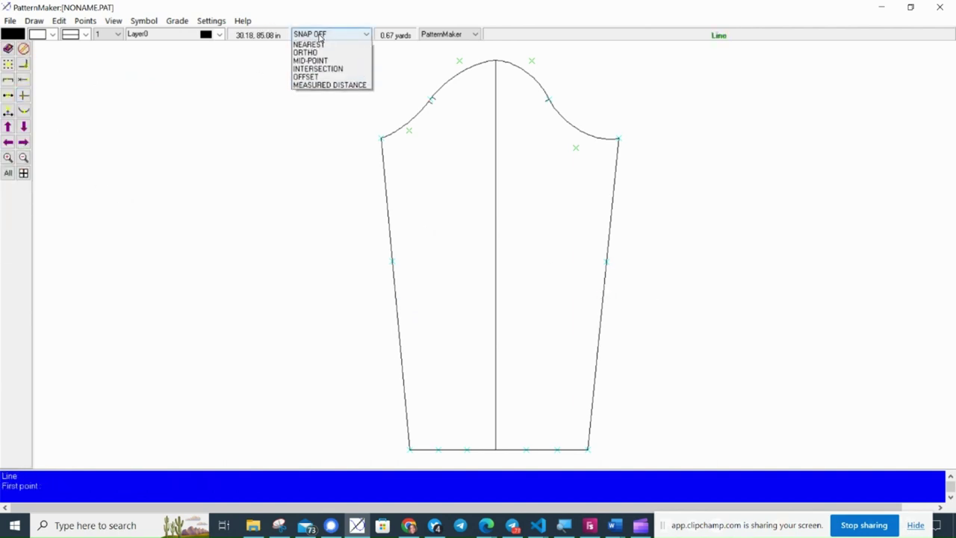
click(311, 60)
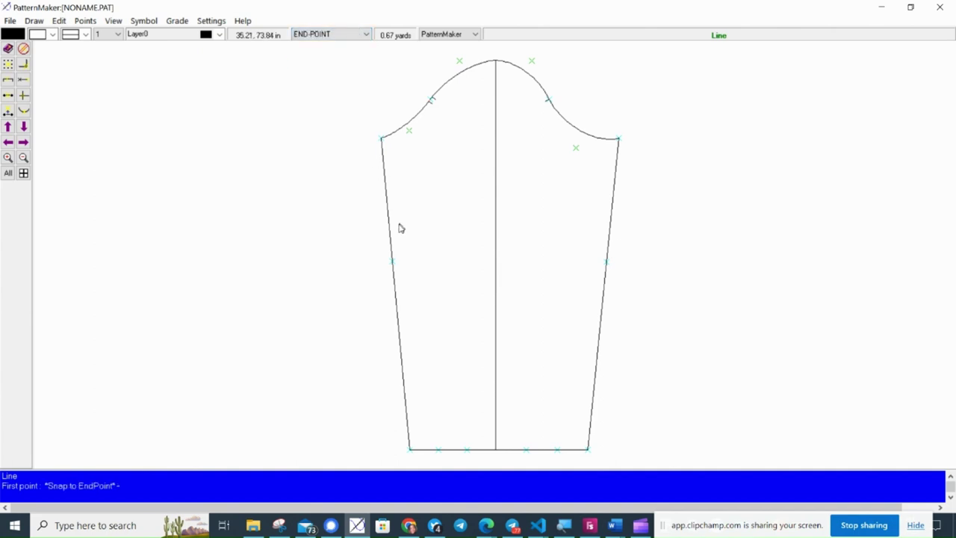
click(395, 262)
click(603, 263)
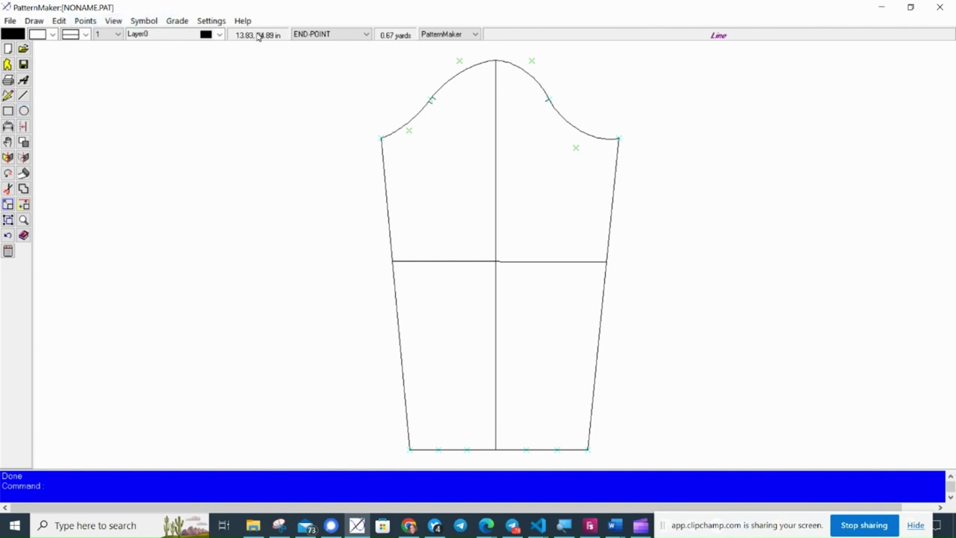
Step: Draw a line between the side-seam midpoints with mid-point snap, plus a lower line
click(302, 34)
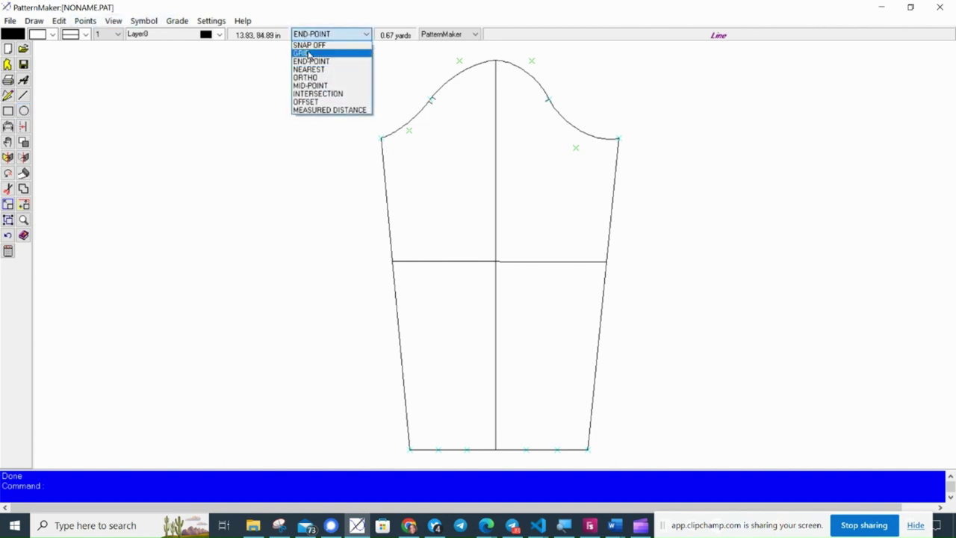
click(321, 88)
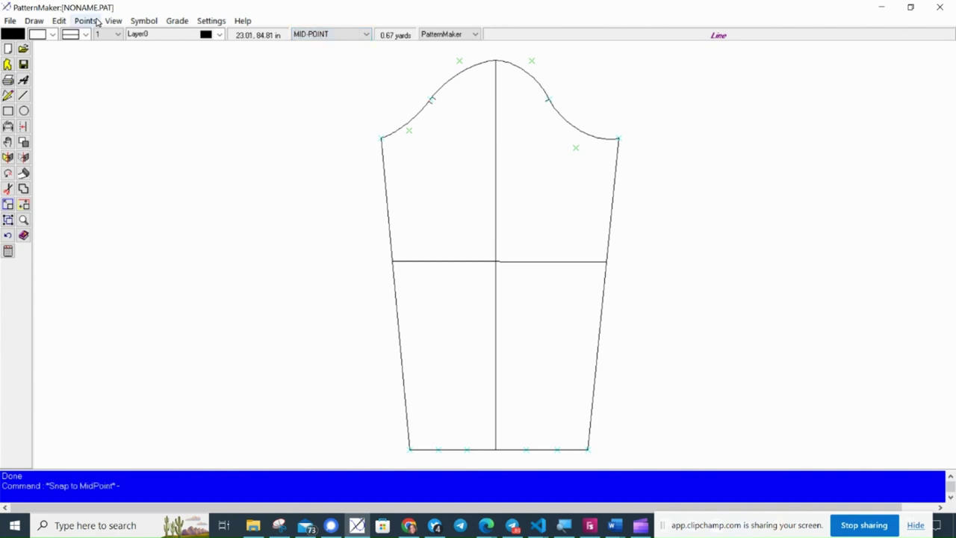
click(405, 207)
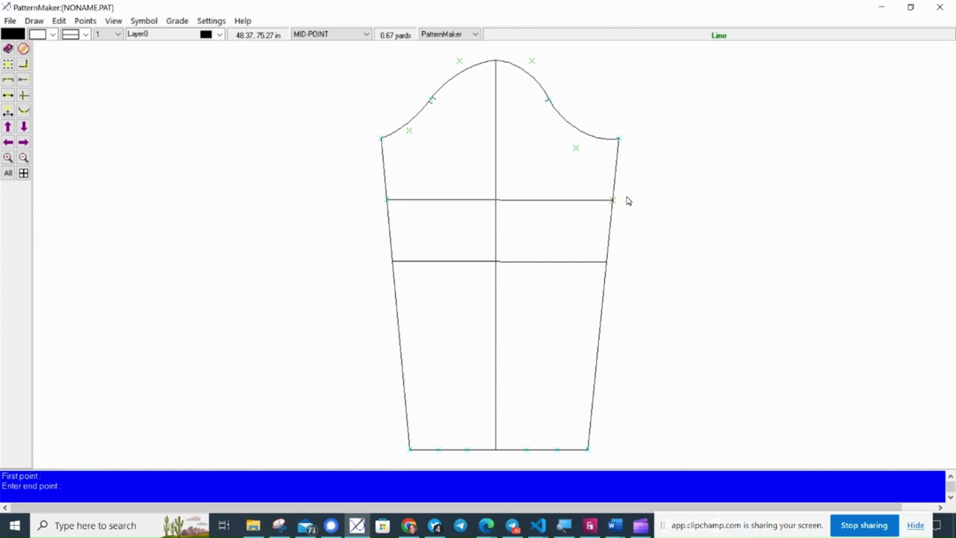
click(628, 200)
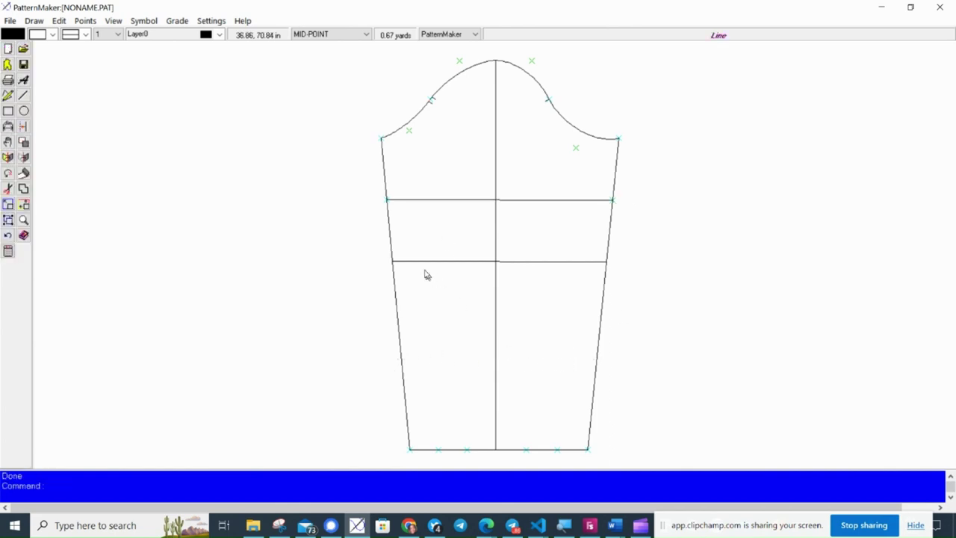
click(380, 353)
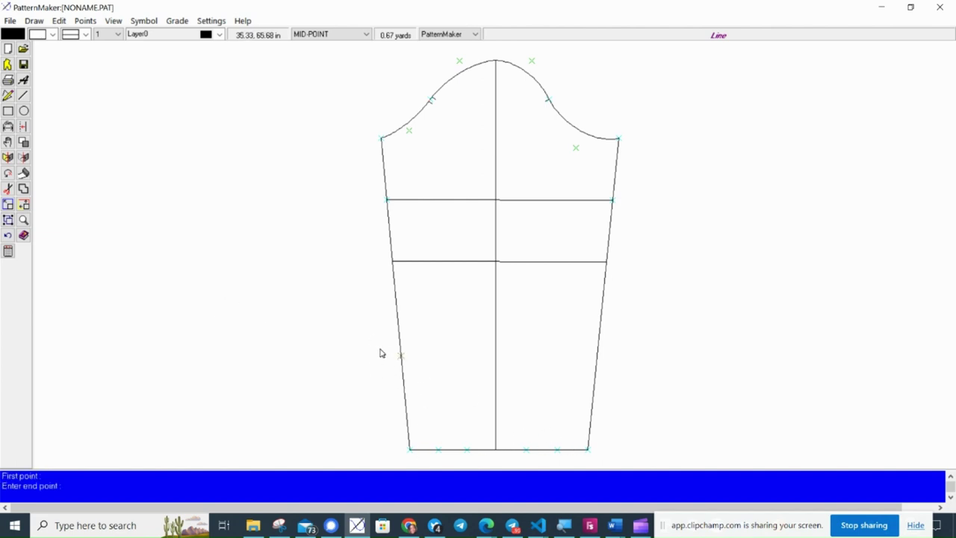
click(588, 359)
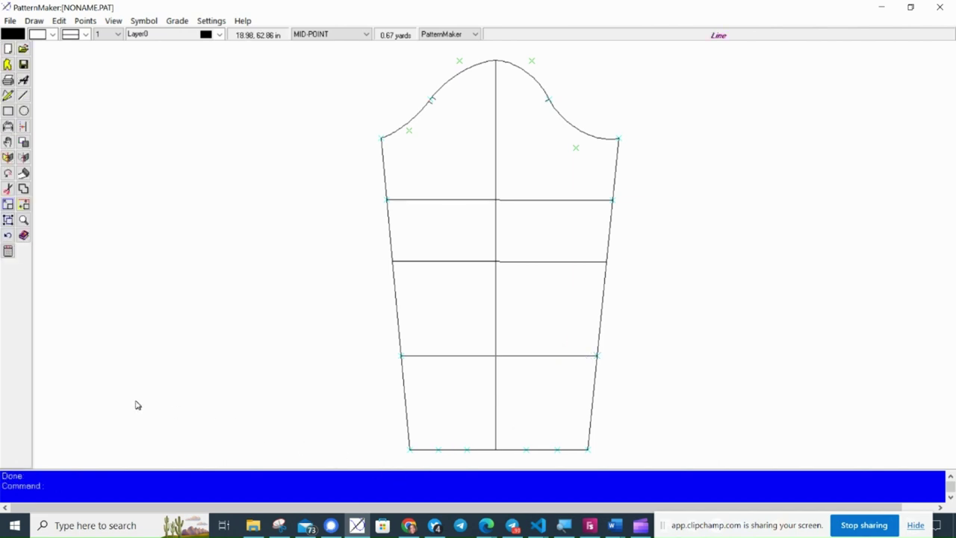
Step: With snapping off, add the Elbow Length label at text size 0.6
click(22, 81)
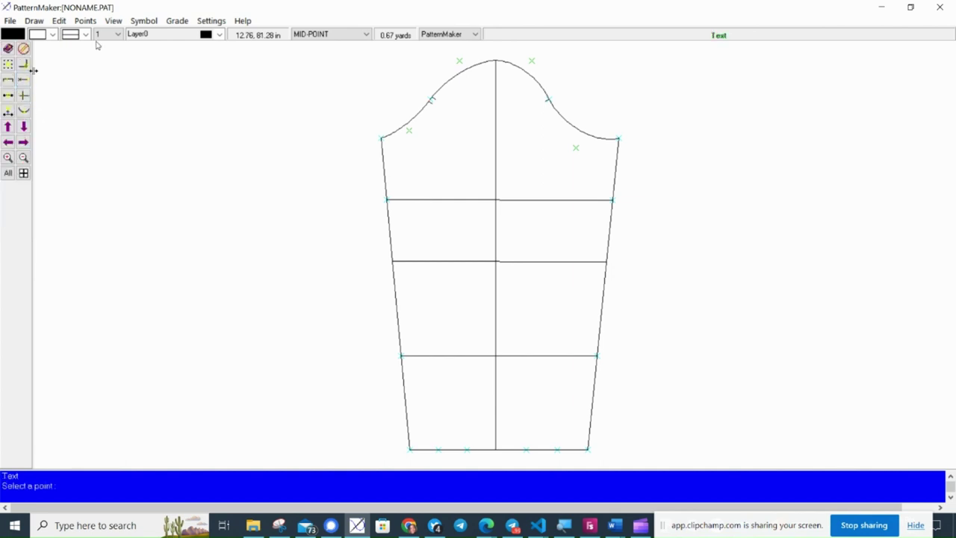
click(327, 35)
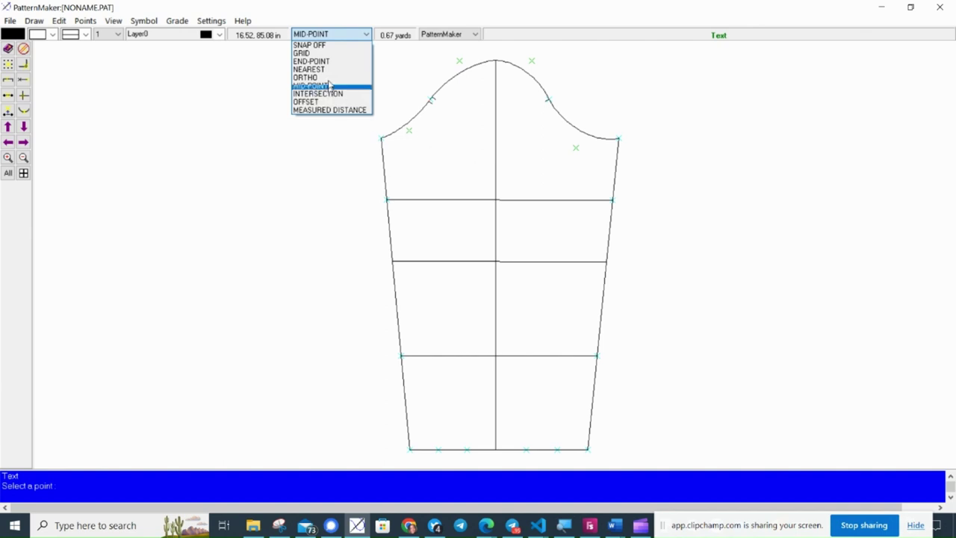
click(337, 47)
key(Escape)
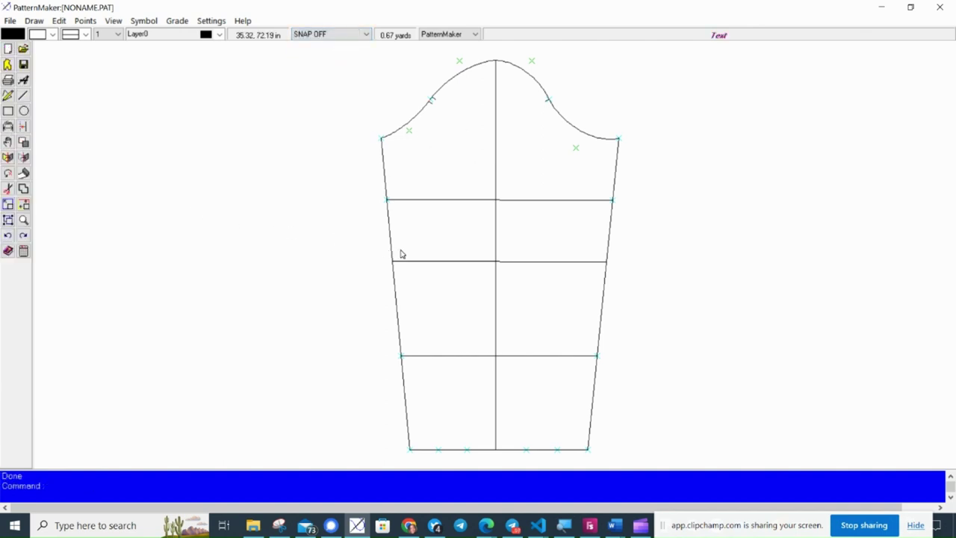
key(Return)
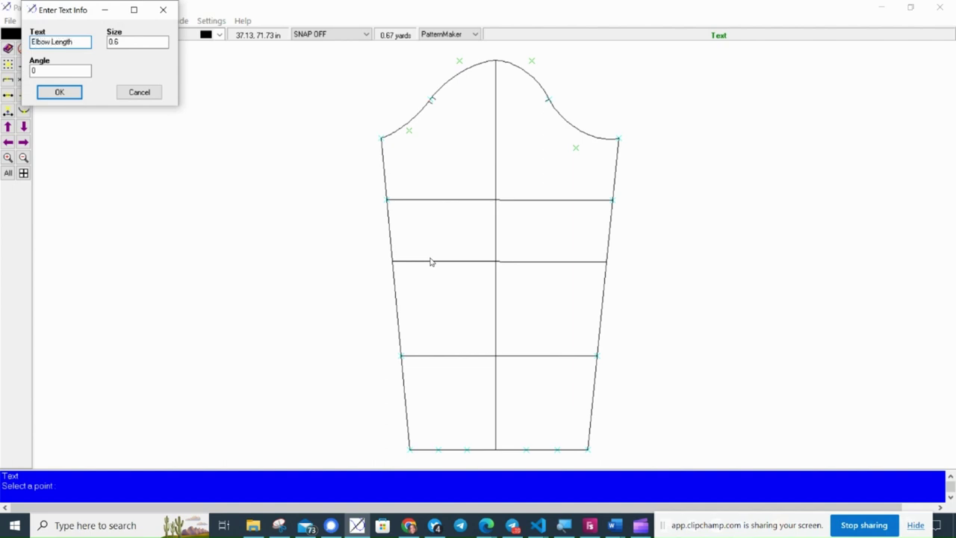
key(Tab)
click(42, 96)
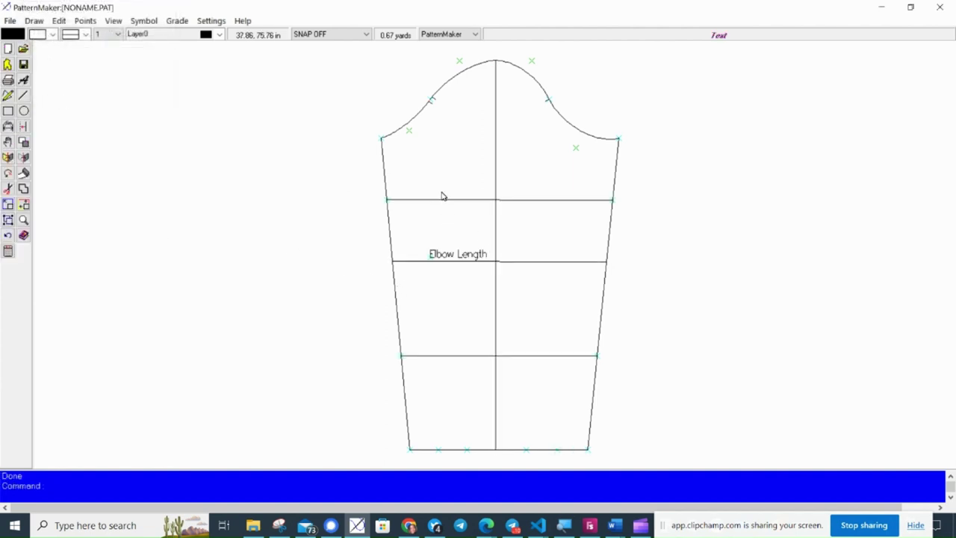
Step: Add the Short Sleeve, Three Quarter and Long Sleeve labels, Long Sleeve at the hem
key(Return)
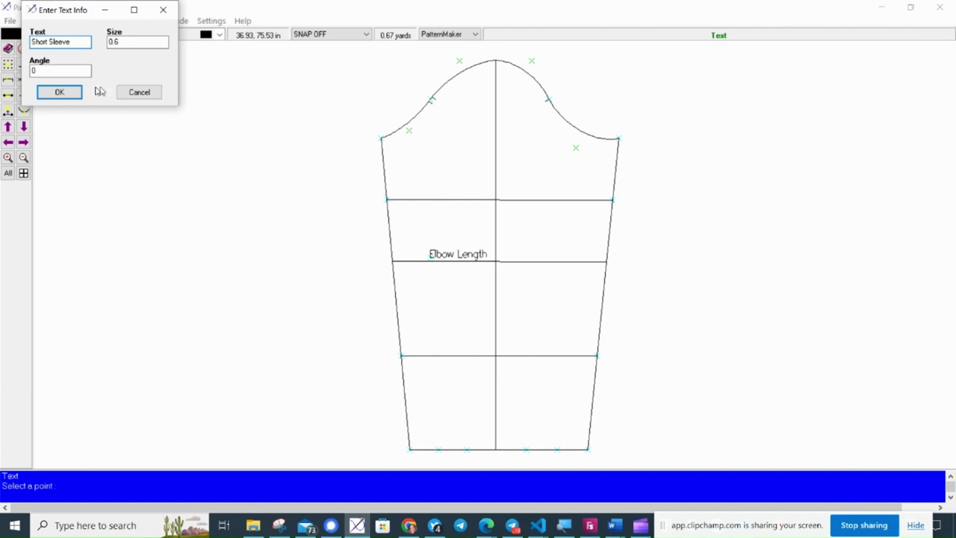
click(60, 92)
click(457, 217)
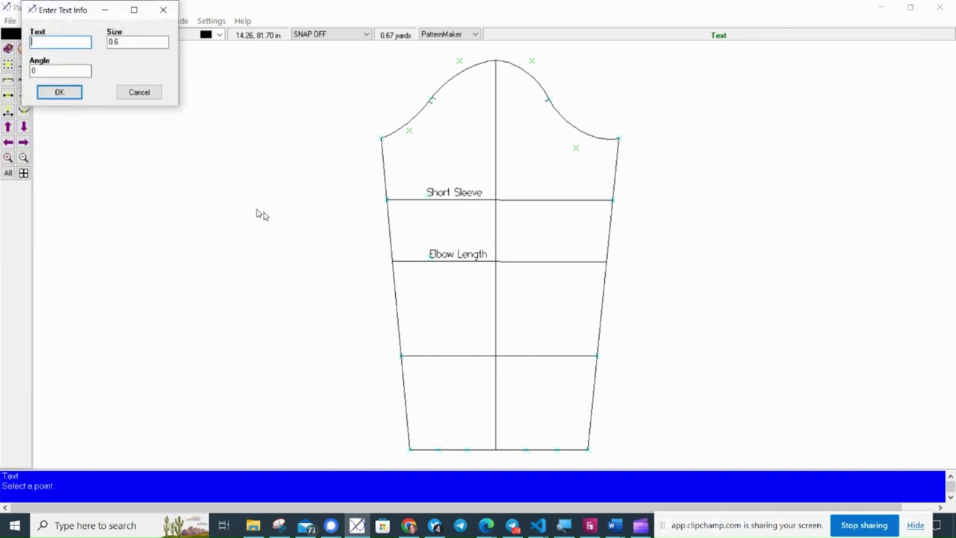
click(139, 93)
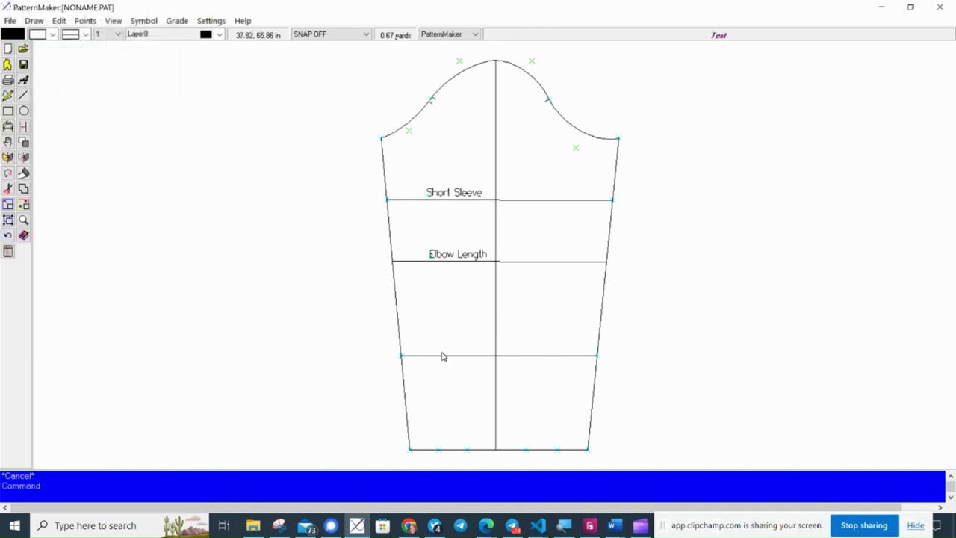
key(Return)
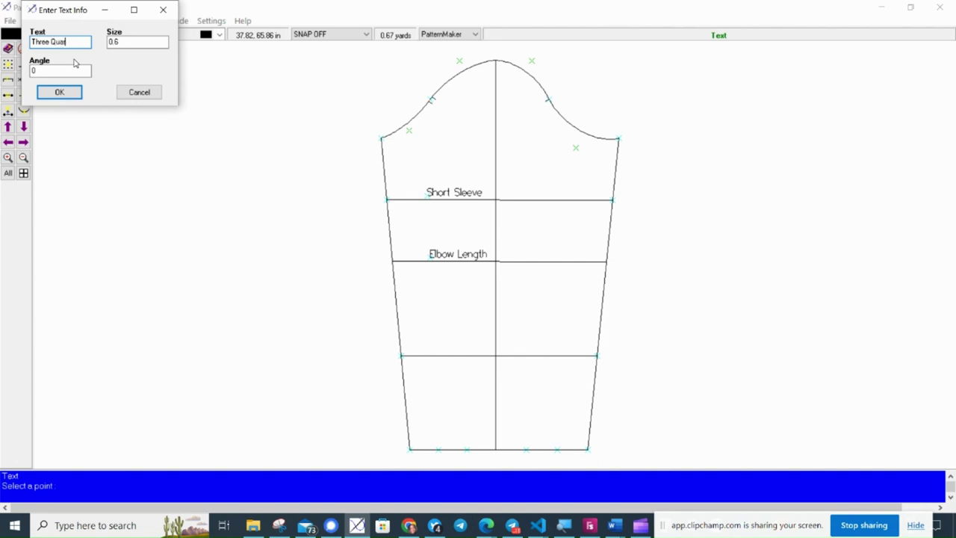
key(Tab)
click(60, 92)
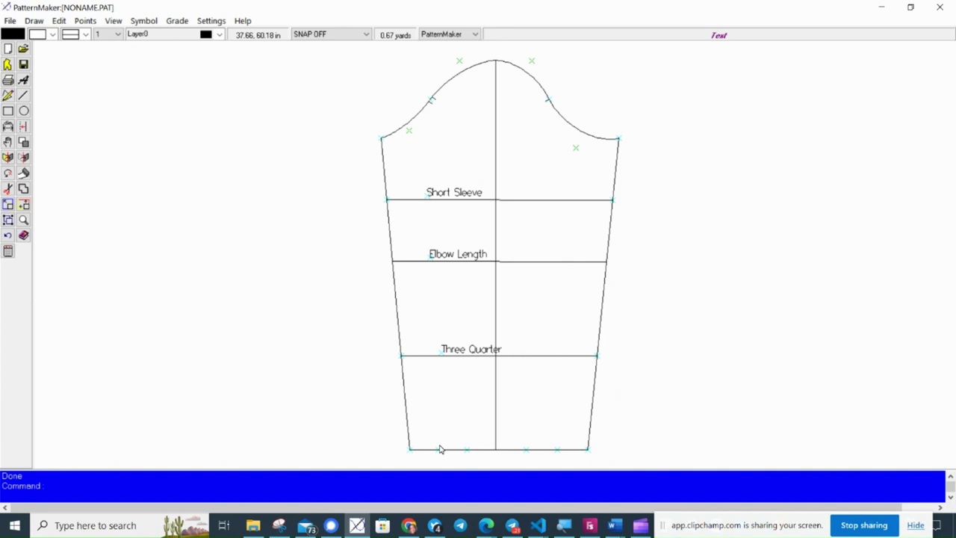
key(Return)
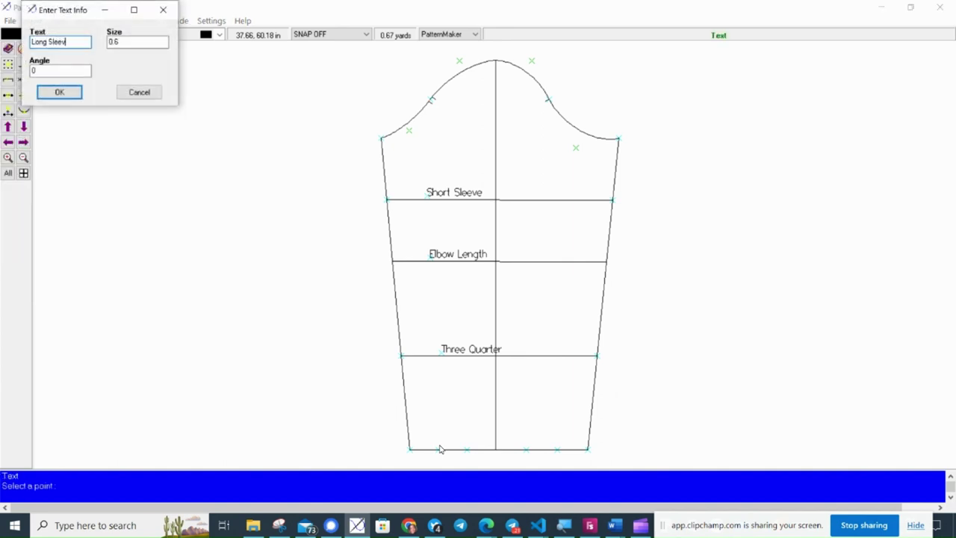
click(59, 92)
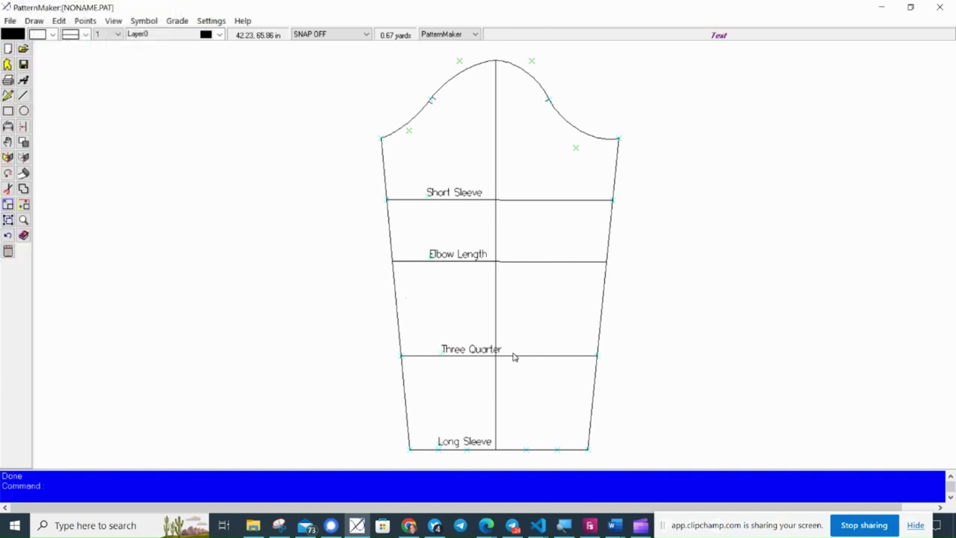